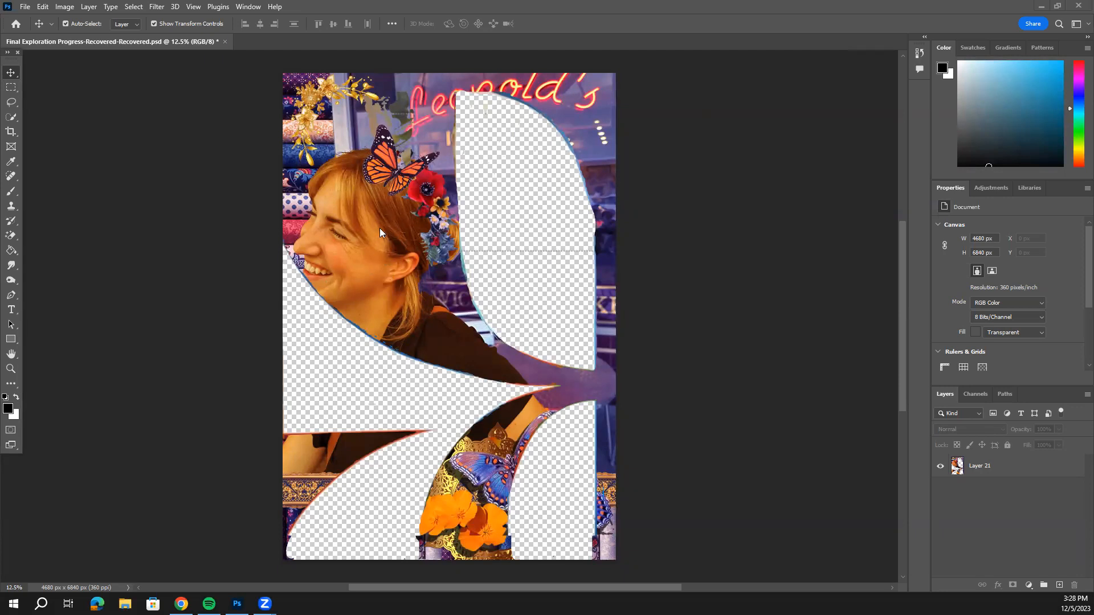
- Start a new document from the print presets and name it RJExProj
{"action": "left_click", "coordinate": [24, 7]}
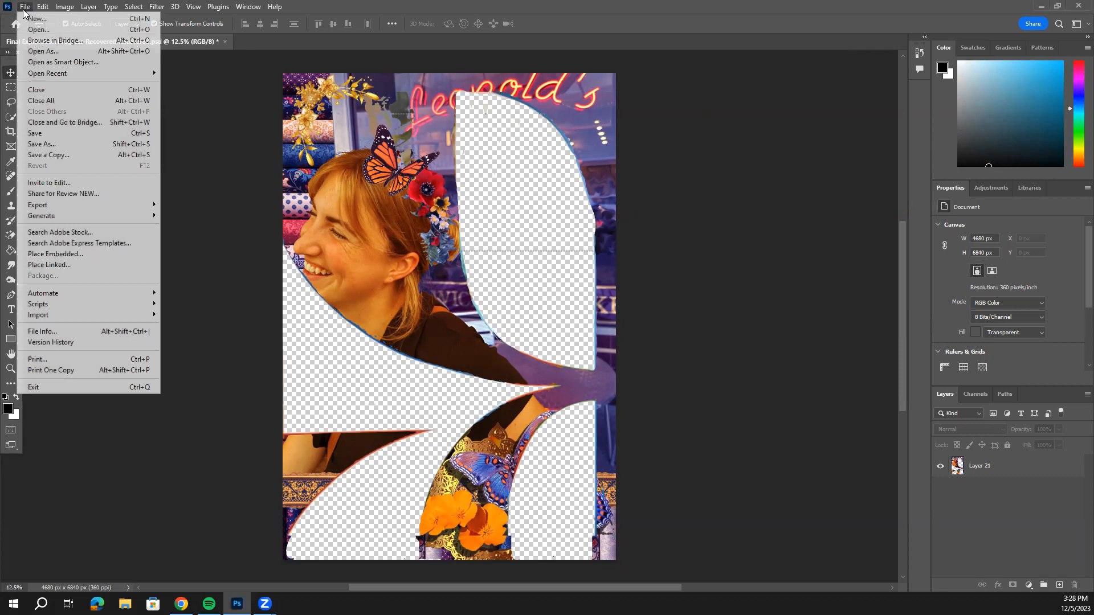
{"action": "left_click", "coordinate": [36, 19]}
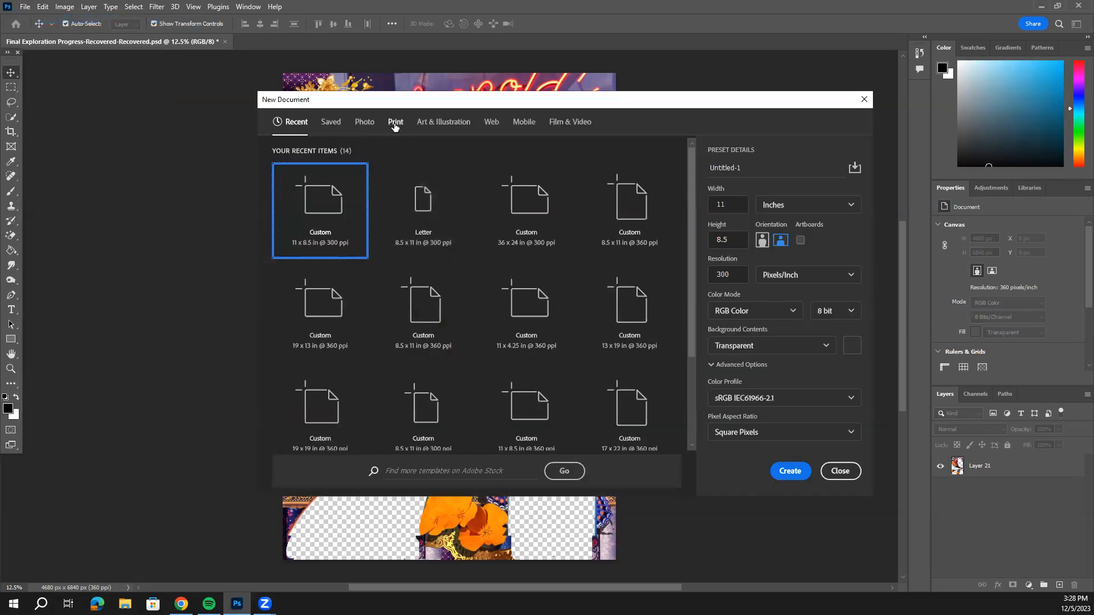
{"action": "left_click", "coordinate": [395, 122]}
{"action": "left_click", "coordinate": [748, 171]}
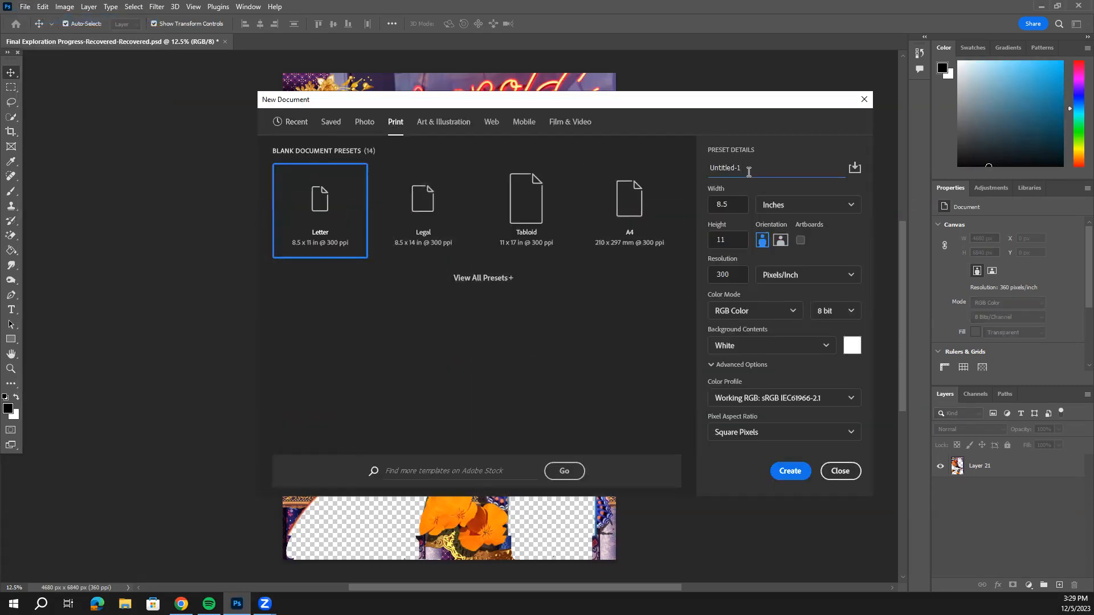
{"action": "key", "text": "BackSpace"}
{"action": "key", "text": "BackSpace"}
{"action": "key", "text": "BackSpace"}
{"action": "key", "text": "BackSpace"}
{"action": "key", "text": "BackSpace"}
{"action": "key", "text": "BackSpace"}
{"action": "key", "text": "BackSpace"}
{"action": "key", "text": "BackSpace"}
{"action": "key", "text": "BackSpace"}
- Set the document to 13 by 19 inches in portrait orientation with a resolution of 360 pixels per inch
{"action": "left_click_drag", "start_coordinate": [737, 203], "coordinate": [695, 197]}
{"action": "type", "text": "13"}
{"action": "left_click", "coordinate": [732, 238]}
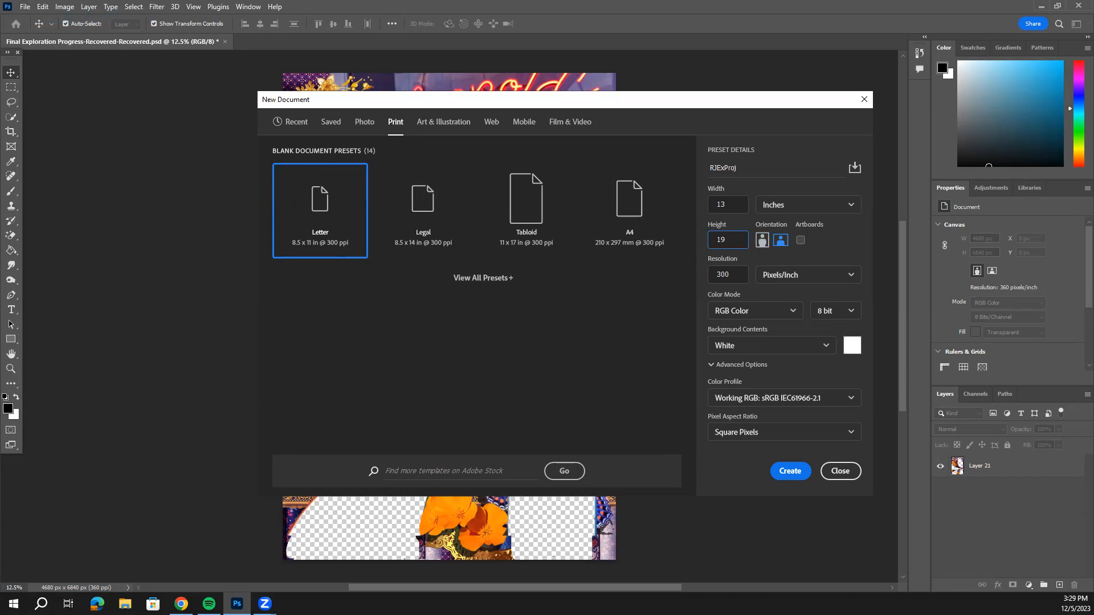
{"action": "left_click", "coordinate": [740, 277]}
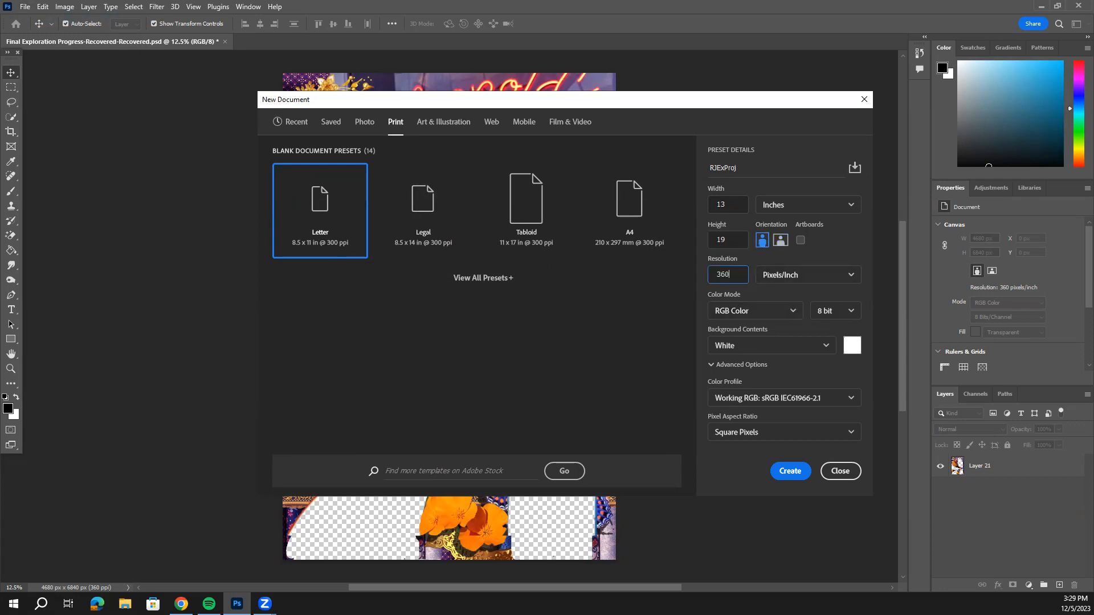
{"action": "left_click", "coordinate": [780, 240]}
{"action": "left_click", "coordinate": [762, 241]}
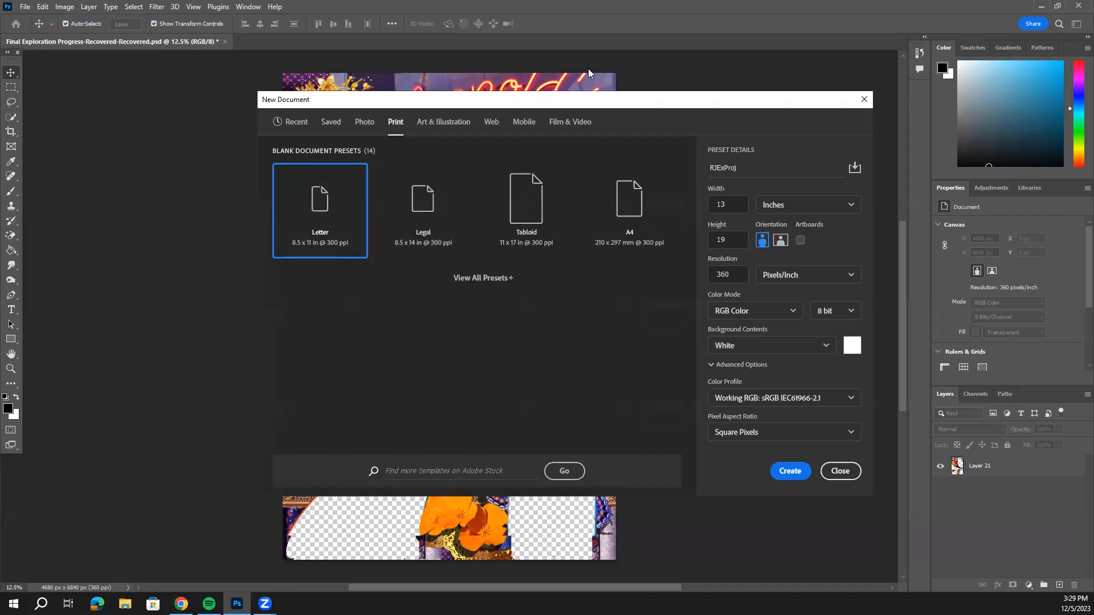
- Give the new document transparent background contents and create it
{"action": "left_click", "coordinate": [828, 345]}
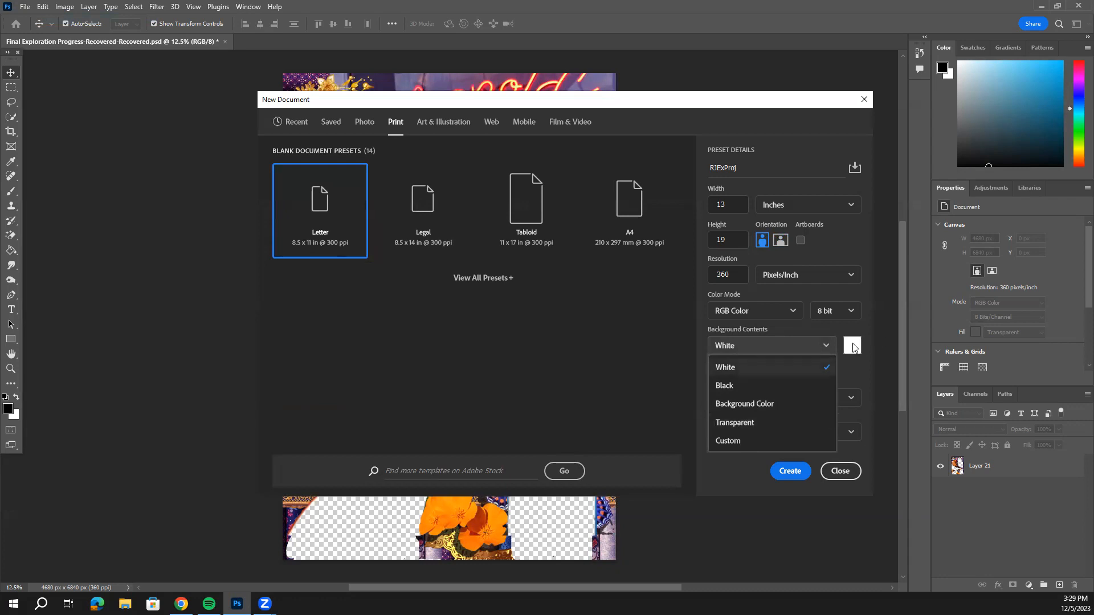
{"action": "left_click", "coordinate": [758, 423]}
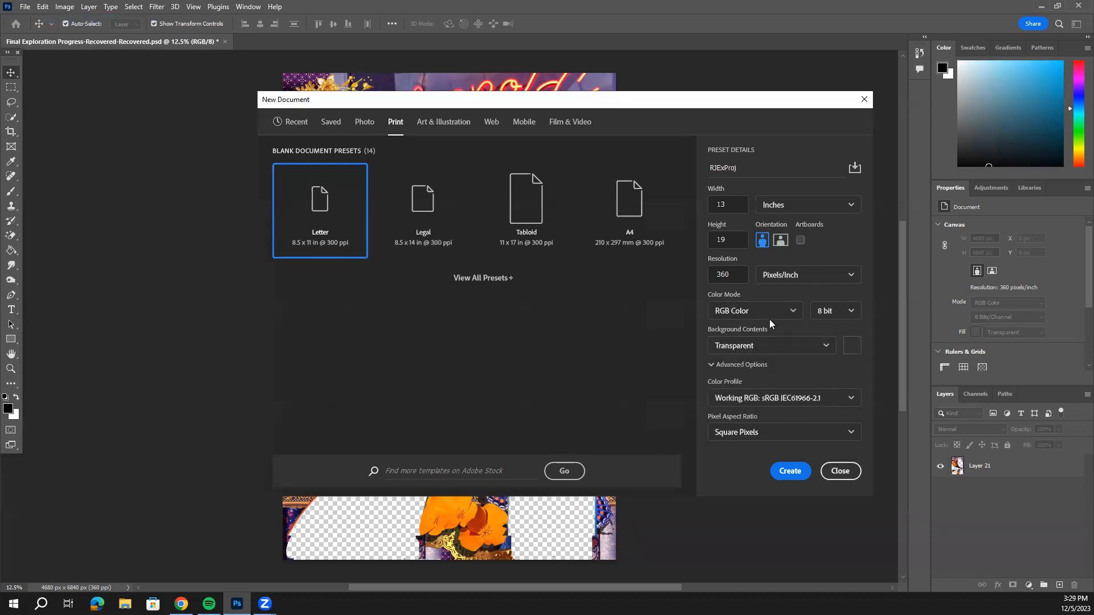
{"action": "left_click", "coordinate": [798, 480]}
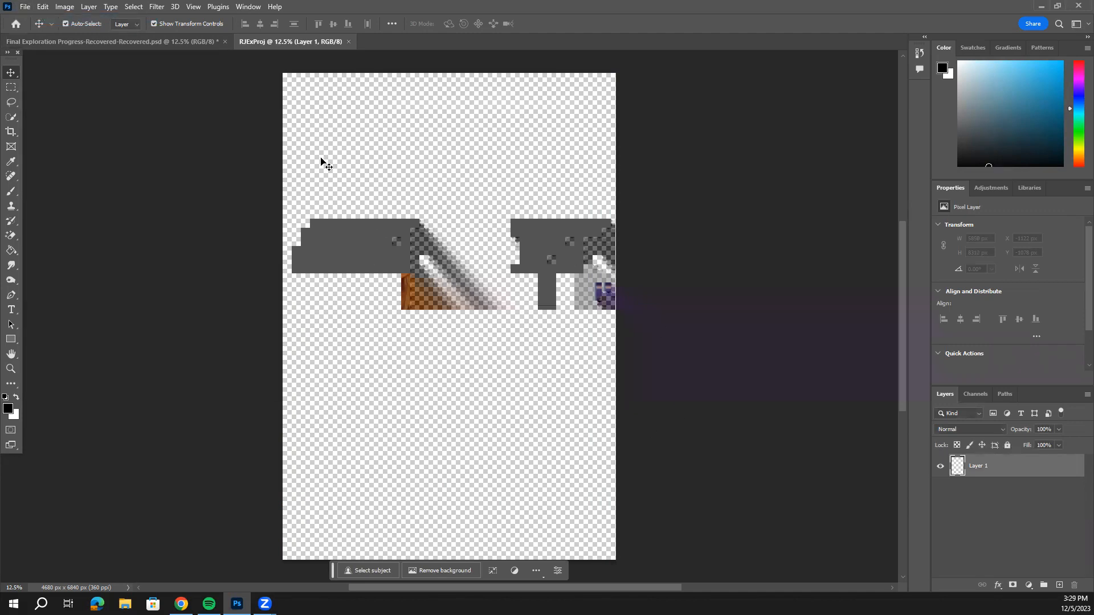
- Open the two-butterfly photo, the fabric swatches, the orange flower photo, IMG_2831 and the gold frame image R together from the ExplorationProject folder
{"action": "left_click", "coordinate": [22, 6]}
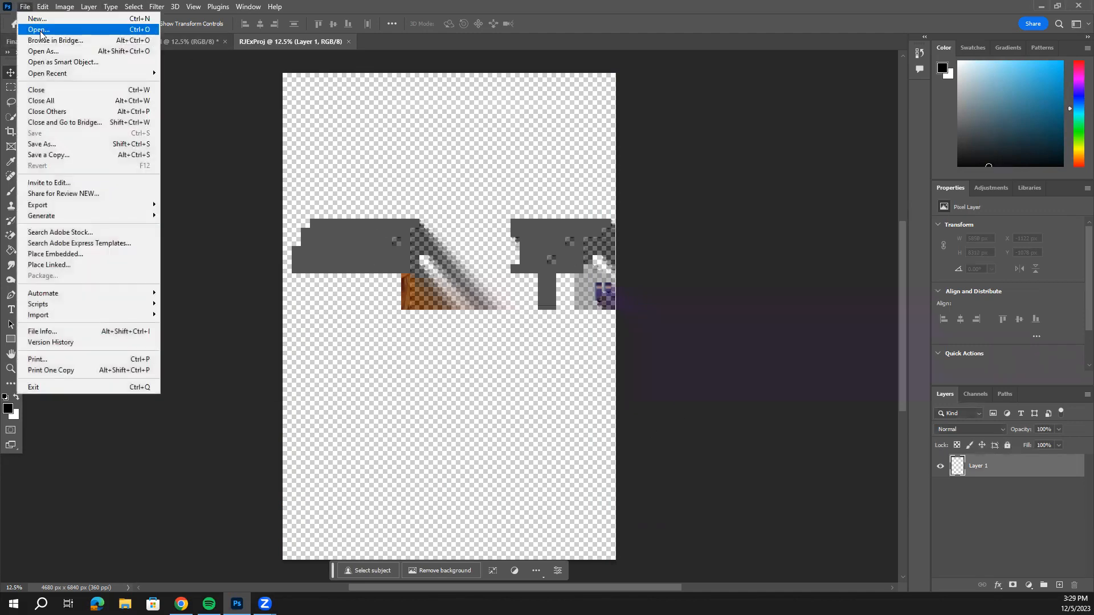
{"action": "left_click", "coordinate": [54, 29]}
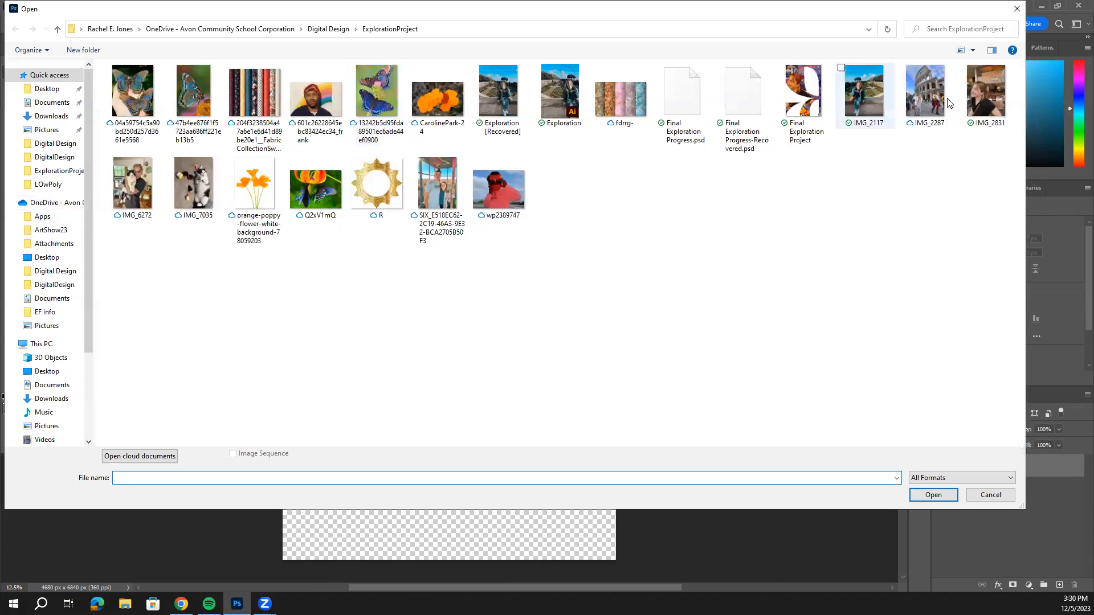
{"action": "left_click", "coordinate": [964, 66]}
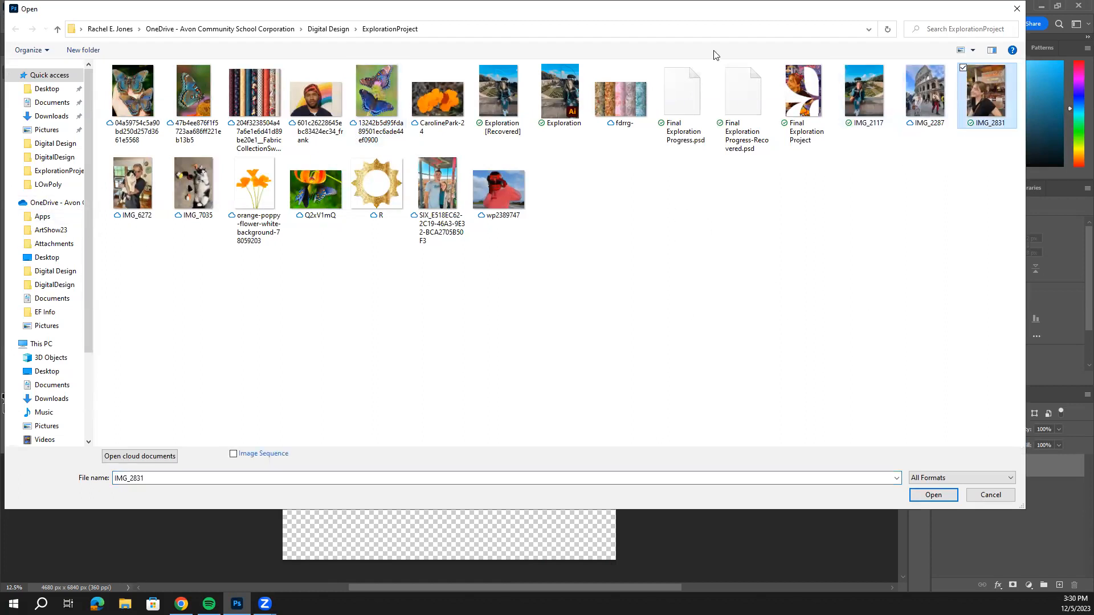
{"action": "left_click", "coordinate": [109, 68]}
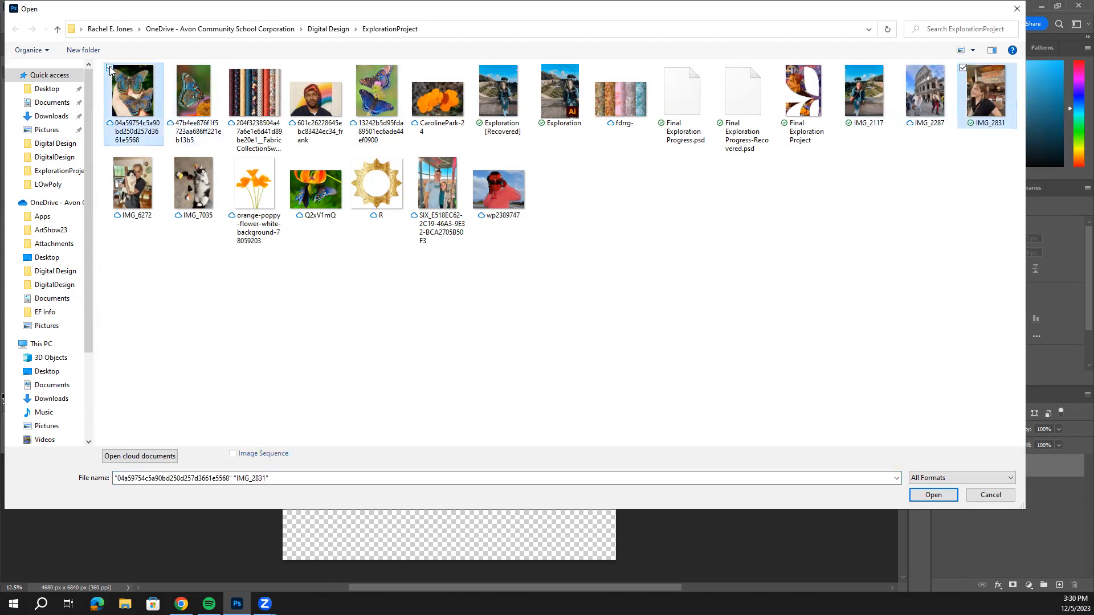
{"action": "left_click", "coordinate": [231, 68]}
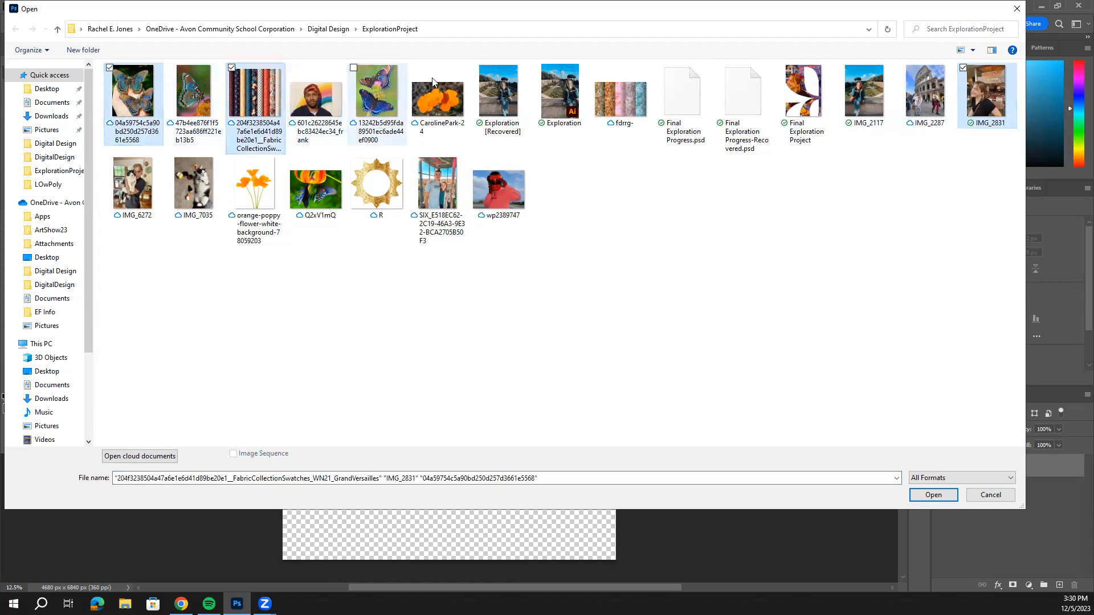
{"action": "left_click", "coordinate": [414, 68]}
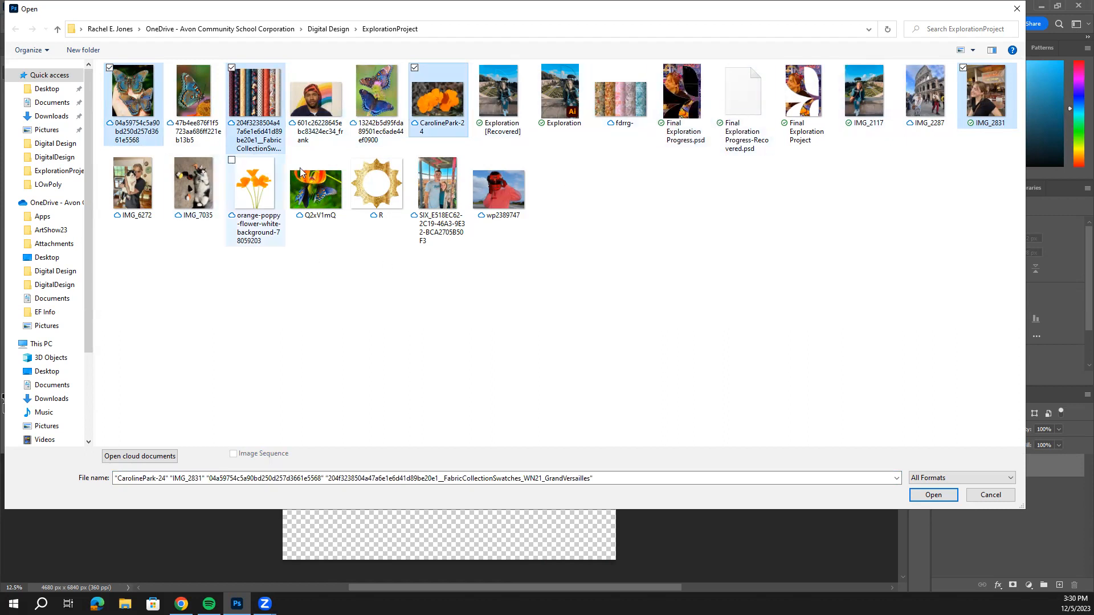
{"action": "left_click", "coordinate": [354, 161]}
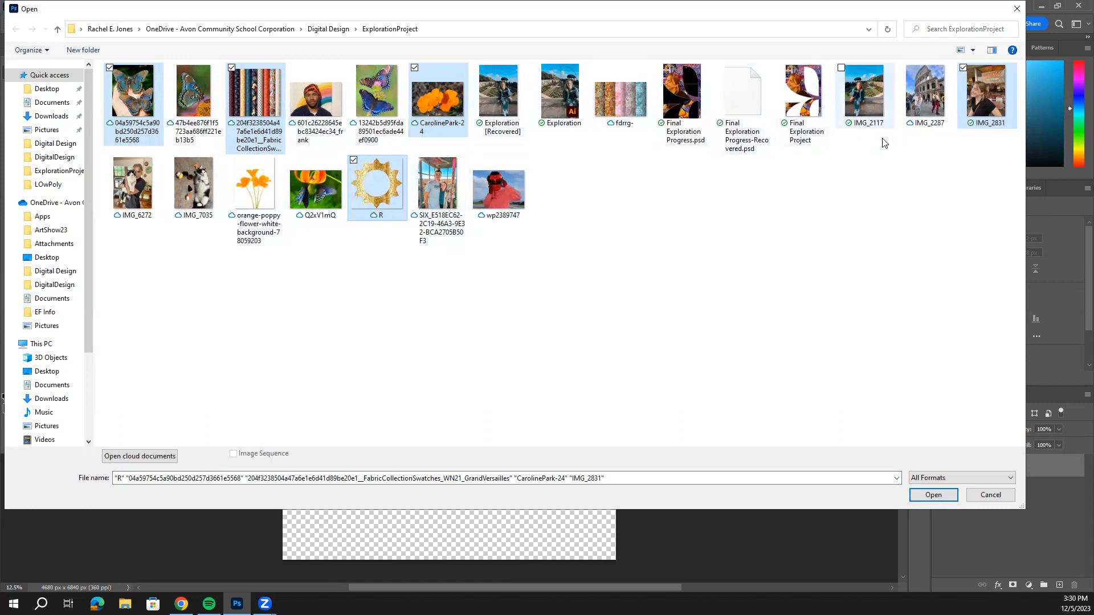
{"action": "left_click", "coordinate": [934, 496]}
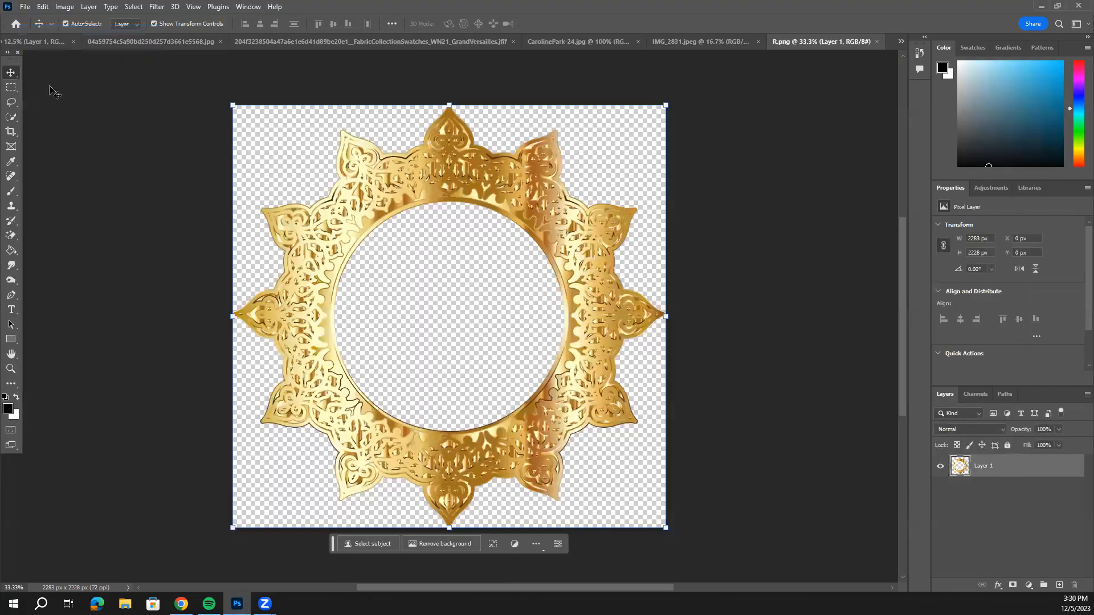
- Unlock the background layer of the two-butterfly photo and test moving it away and back on its canvas
{"action": "left_click", "coordinate": [36, 42]}
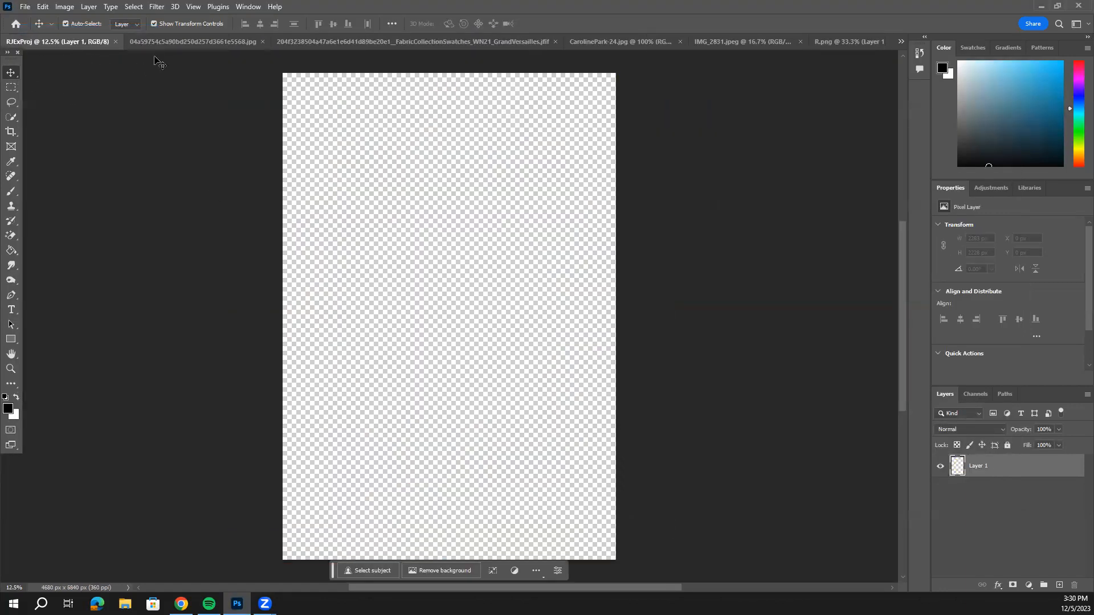
{"action": "left_click", "coordinate": [178, 44]}
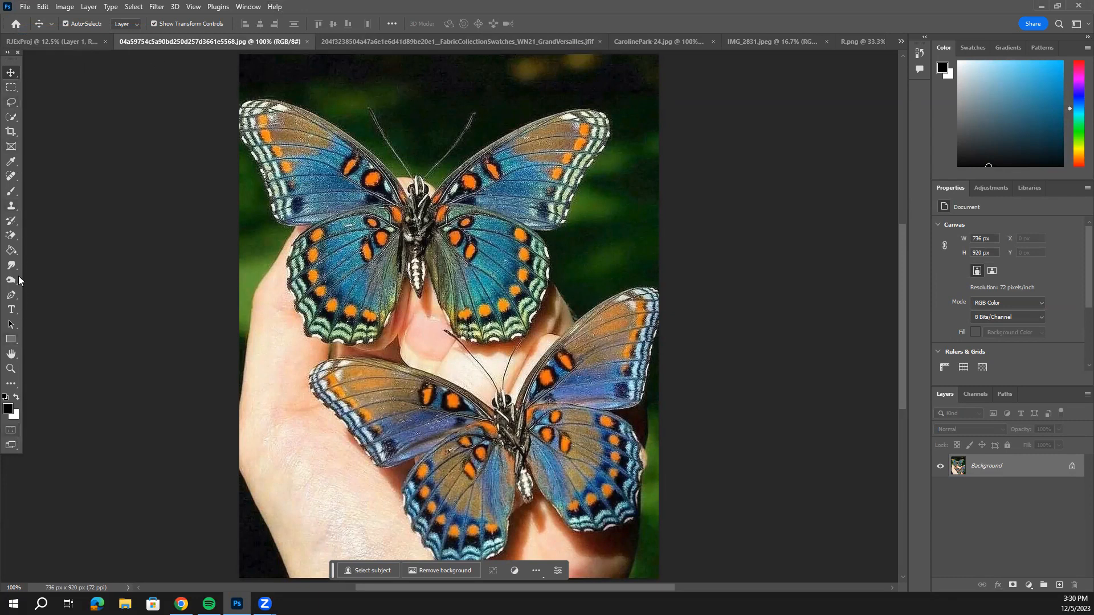
{"action": "left_click_drag", "start_coordinate": [489, 217], "coordinate": [425, 230]}
{"action": "left_click", "coordinate": [635, 252]}
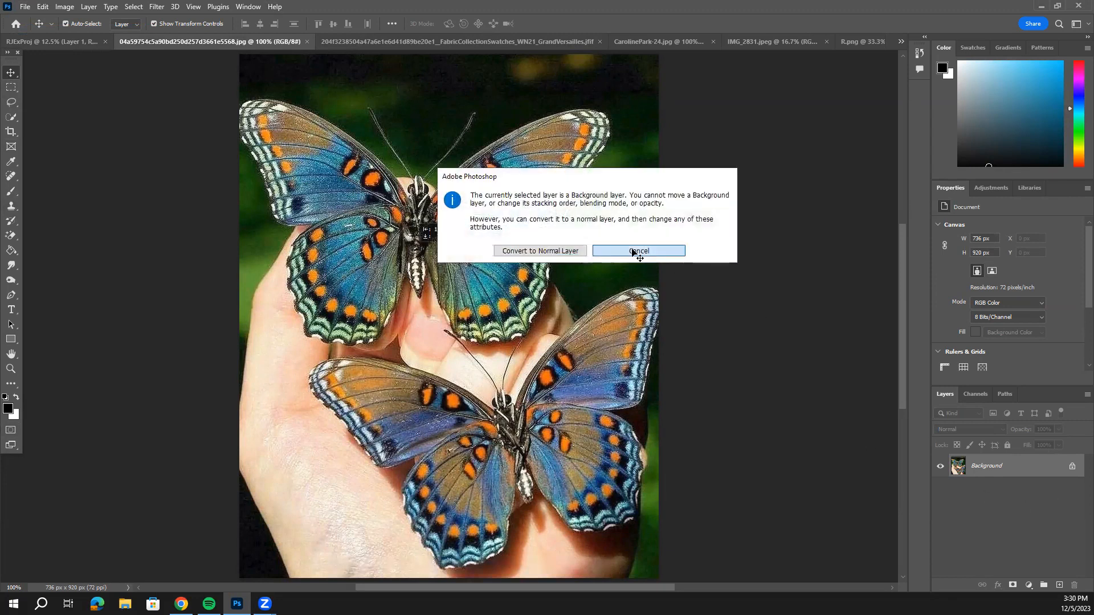
{"action": "left_click", "coordinate": [1072, 469]}
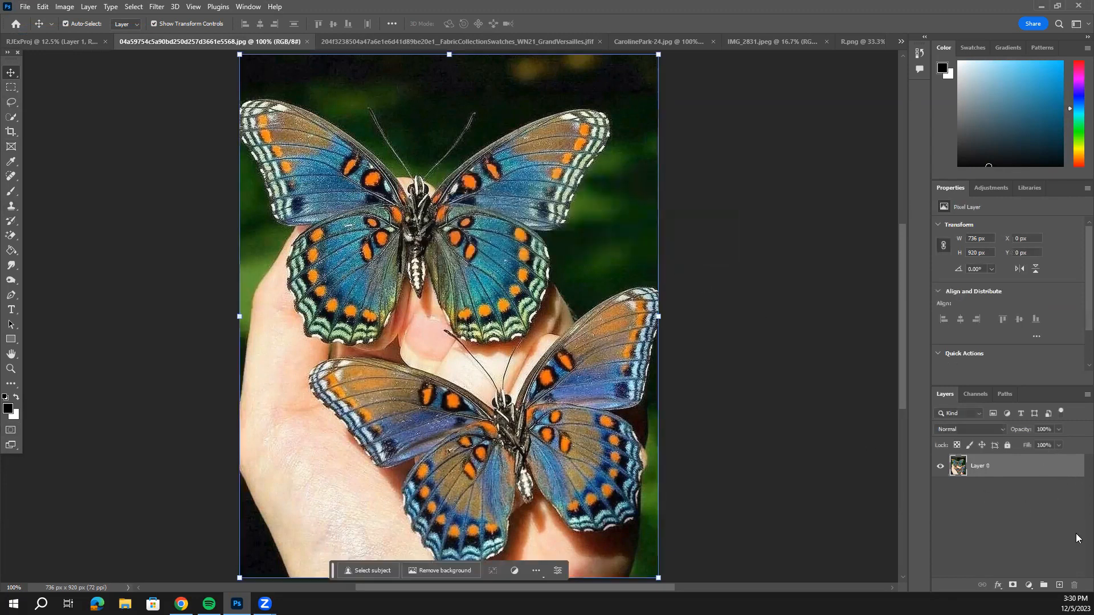
{"action": "left_click_drag", "start_coordinate": [640, 317], "coordinate": [548, 309]}
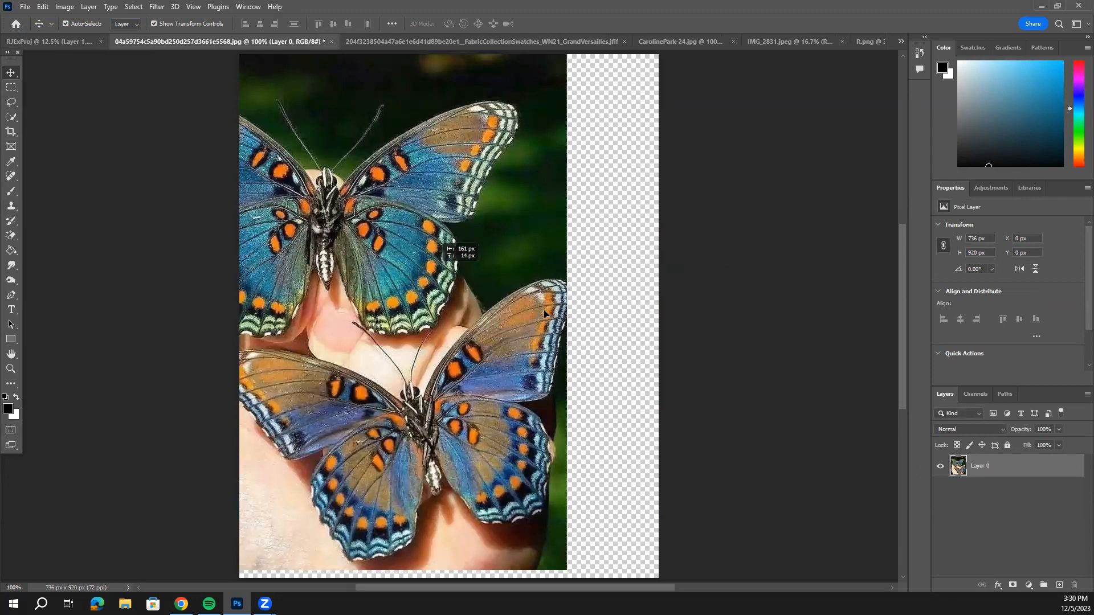
{"action": "left_click_drag", "start_coordinate": [420, 262], "coordinate": [507, 290]}
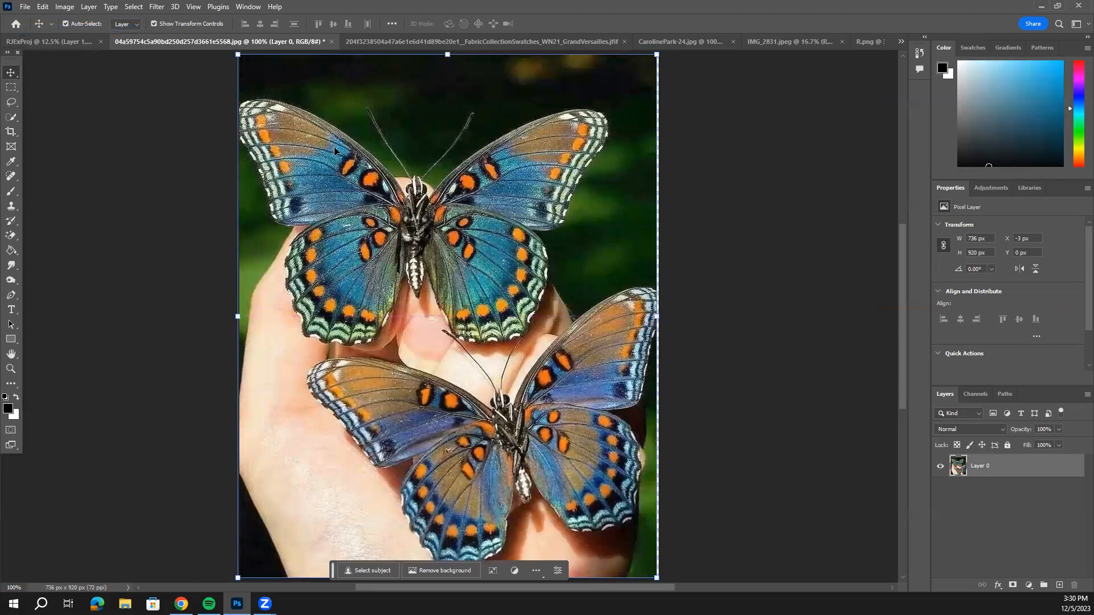
- Try moving a freehand Lasso selection made across the upper butterfly, undo the move and deselect
{"action": "left_click", "coordinate": [11, 102]}
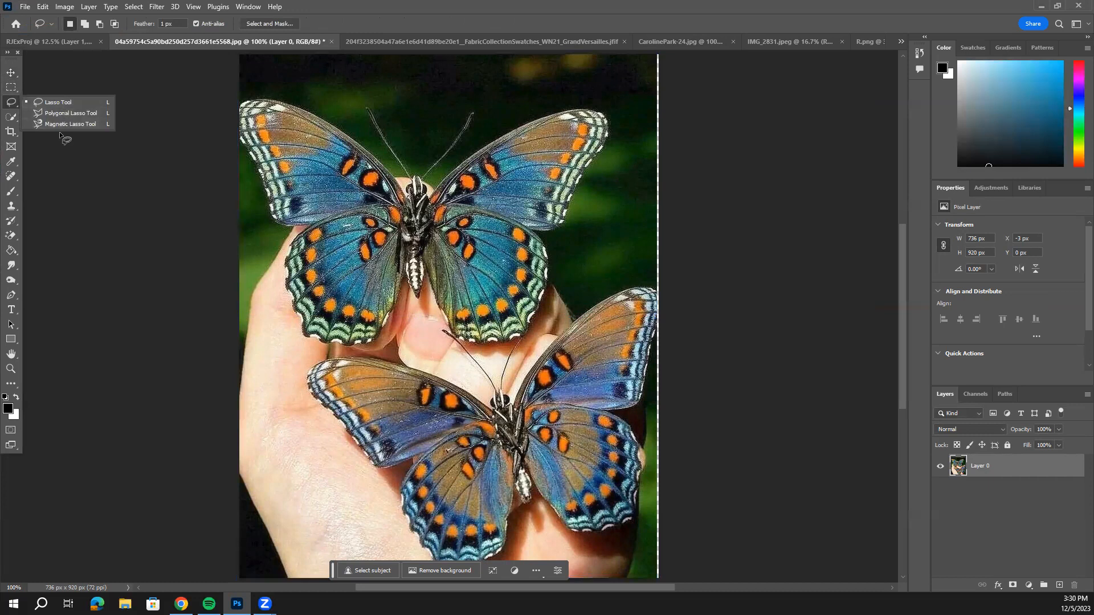
{"action": "left_click", "coordinate": [59, 104]}
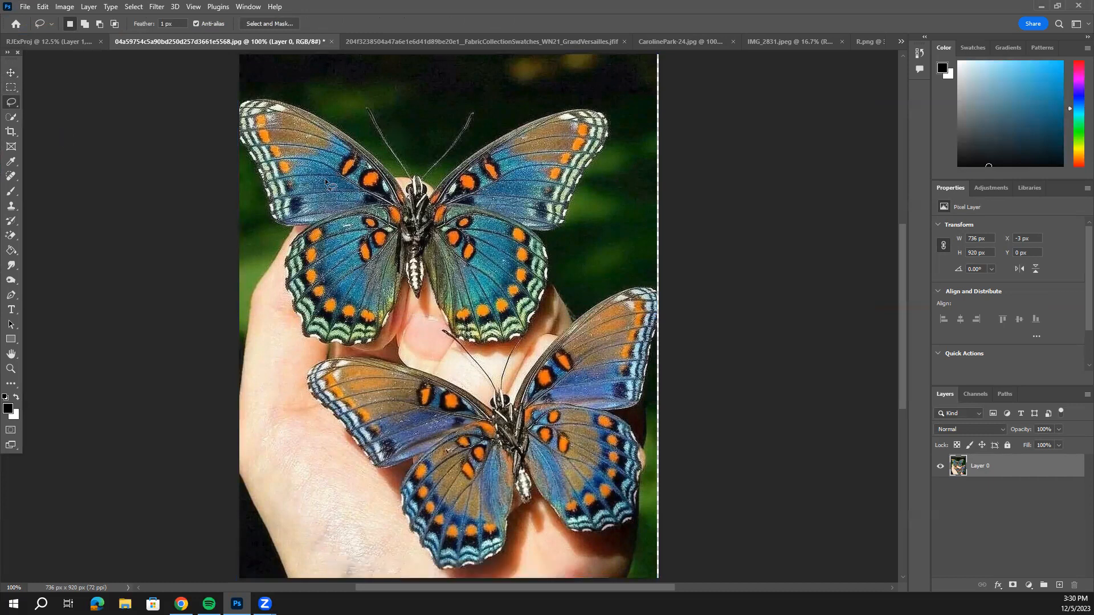
{"action": "mouse_move", "coordinate": [387, 152]}
{"action": "left_mouse_down"}
{"action": "mouse_move", "coordinate": [629, 379]}
{"action": "mouse_move", "coordinate": [490, 210]}
{"action": "mouse_move", "coordinate": [393, 157]}
{"action": "left_mouse_up"}
{"action": "left_click", "coordinate": [11, 72]}
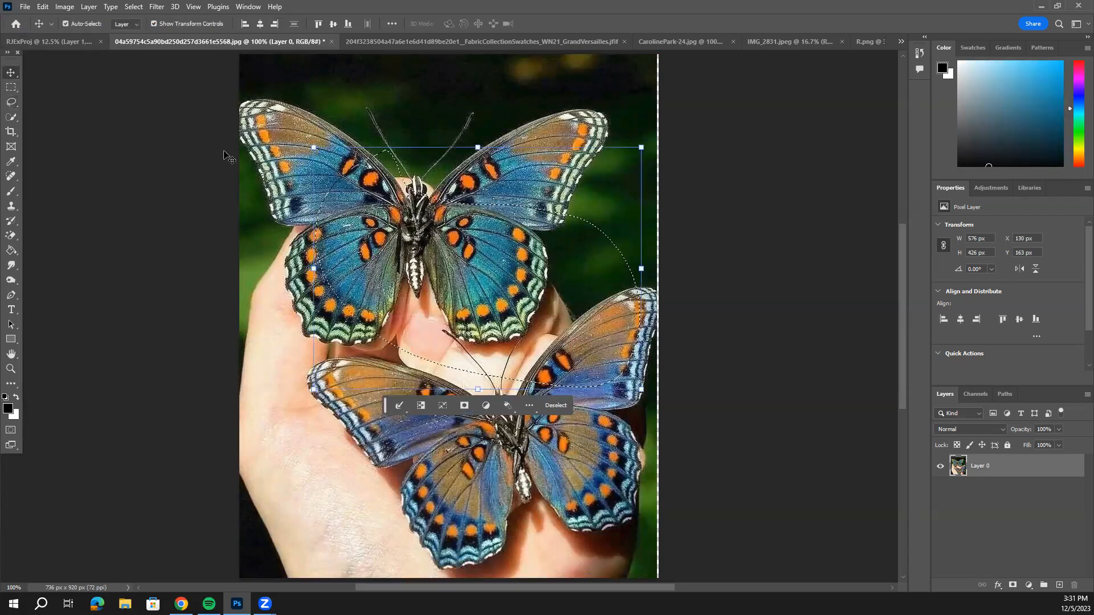
{"action": "mouse_move", "coordinate": [518, 245]}
{"action": "left_mouse_down"}
{"action": "mouse_move", "coordinate": [468, 326]}
{"action": "mouse_move", "coordinate": [568, 235]}
{"action": "left_mouse_up"}
{"action": "mouse_move", "coordinate": [473, 161]}
{"action": "left_mouse_down"}
{"action": "mouse_move", "coordinate": [463, 186]}
{"action": "mouse_move", "coordinate": [508, 204]}
{"action": "mouse_move", "coordinate": [539, 249]}
{"action": "left_mouse_up"}
{"action": "key", "text": "ctrl+z"}
{"action": "key", "text": "ctrl+d"}
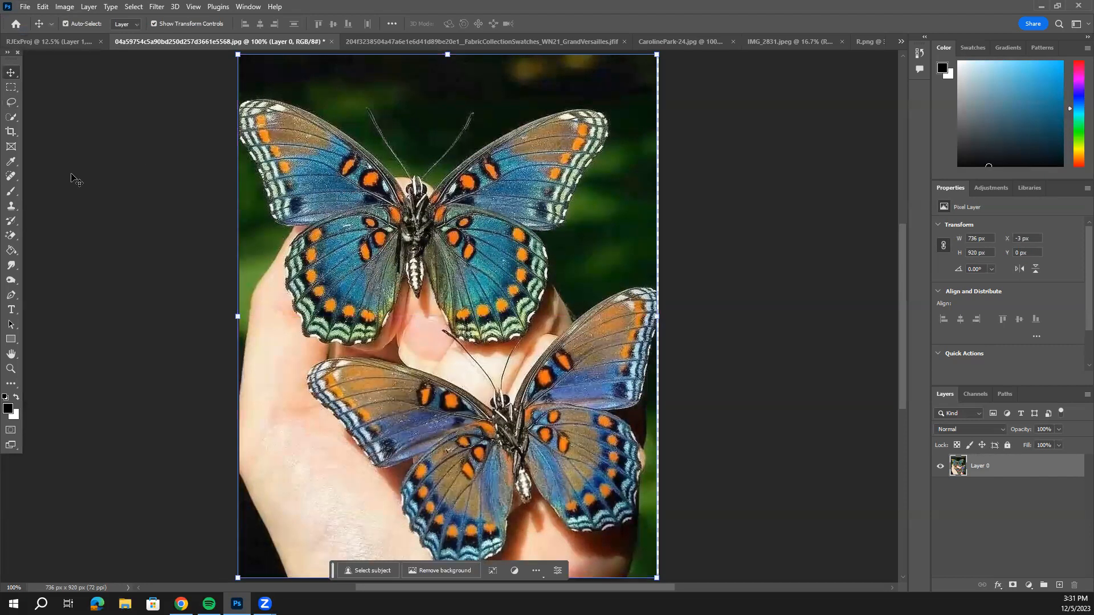
- Outline a straight-edged selection across the middle of the upper butterfly with the Polygonal Lasso tool
{"action": "left_click", "coordinate": [13, 101]}
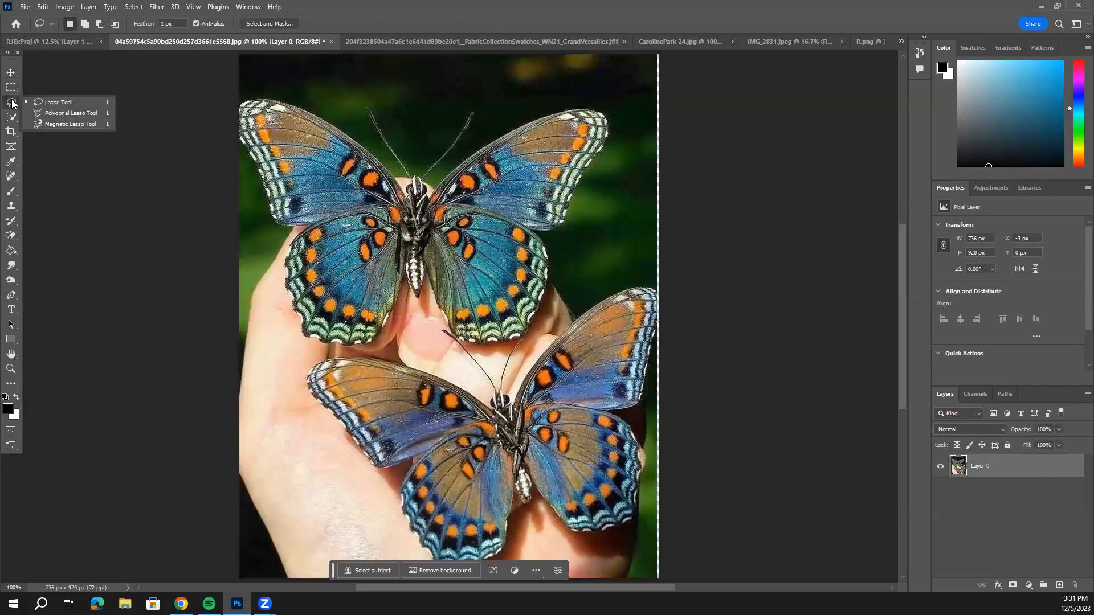
{"action": "left_click", "coordinate": [64, 114]}
{"action": "left_click", "coordinate": [340, 163]}
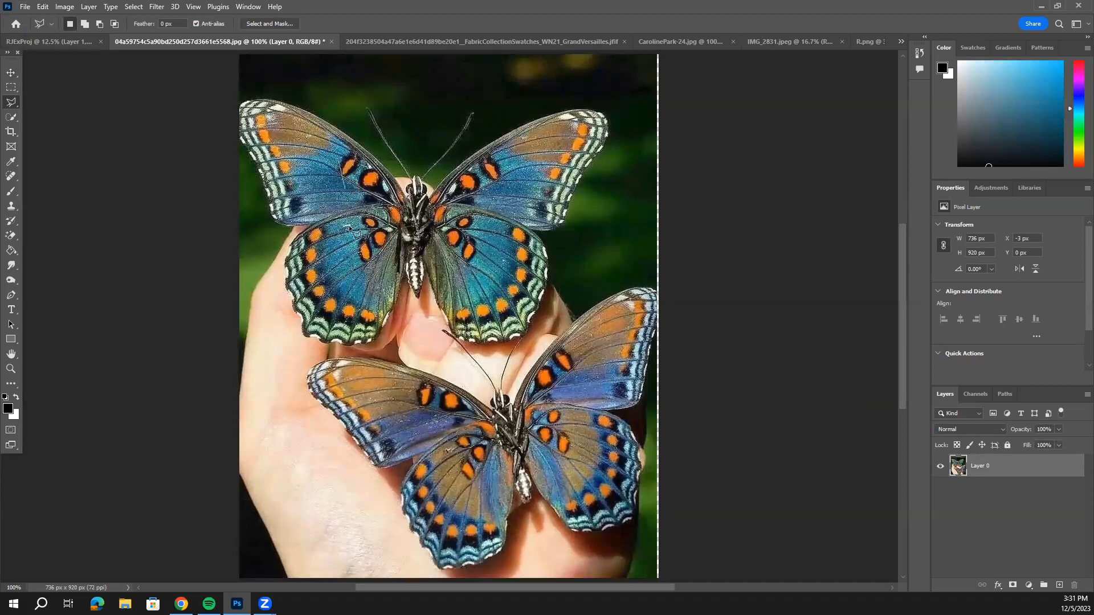
{"action": "left_click", "coordinate": [363, 327]}
{"action": "left_click", "coordinate": [503, 305]}
{"action": "left_click", "coordinate": [530, 204]}
{"action": "left_click", "coordinate": [519, 354]}
{"action": "left_click", "coordinate": [340, 164]}
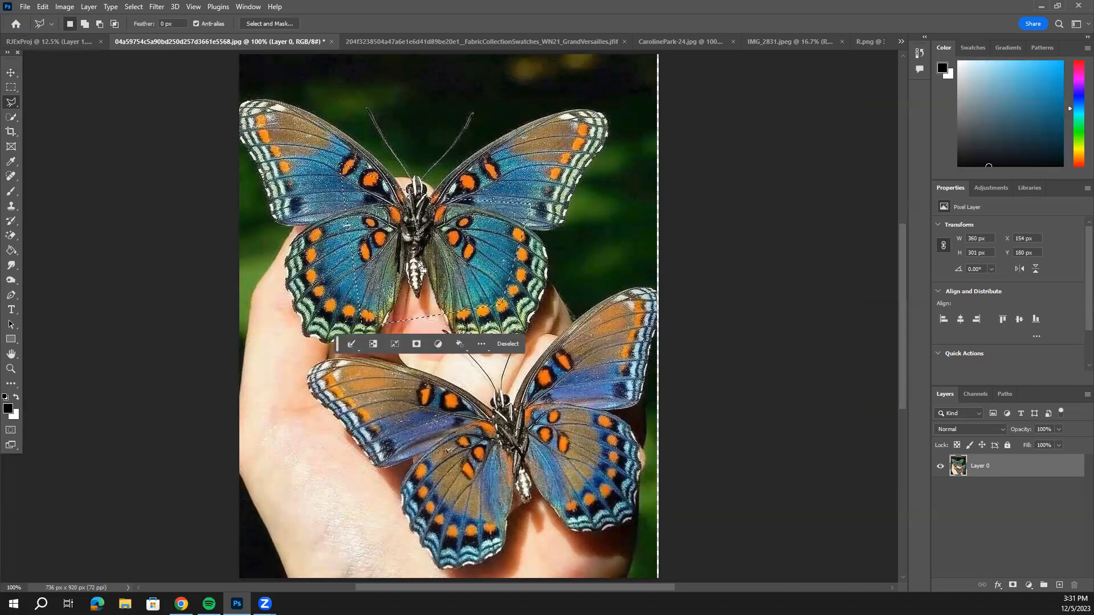
- Try moving the polygonal piece of the upper butterfly, undo both moves and clear the selection
{"action": "key", "text": "v"}
{"action": "left_click_drag", "start_coordinate": [401, 251], "coordinate": [413, 210]}
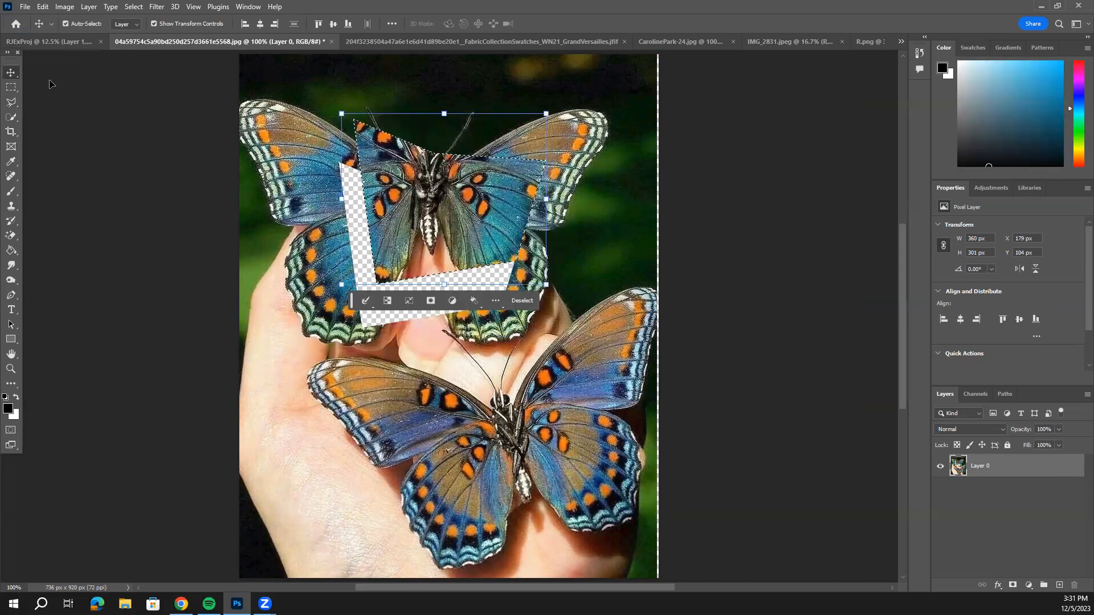
{"action": "left_click_drag", "start_coordinate": [451, 272], "coordinate": [471, 244]}
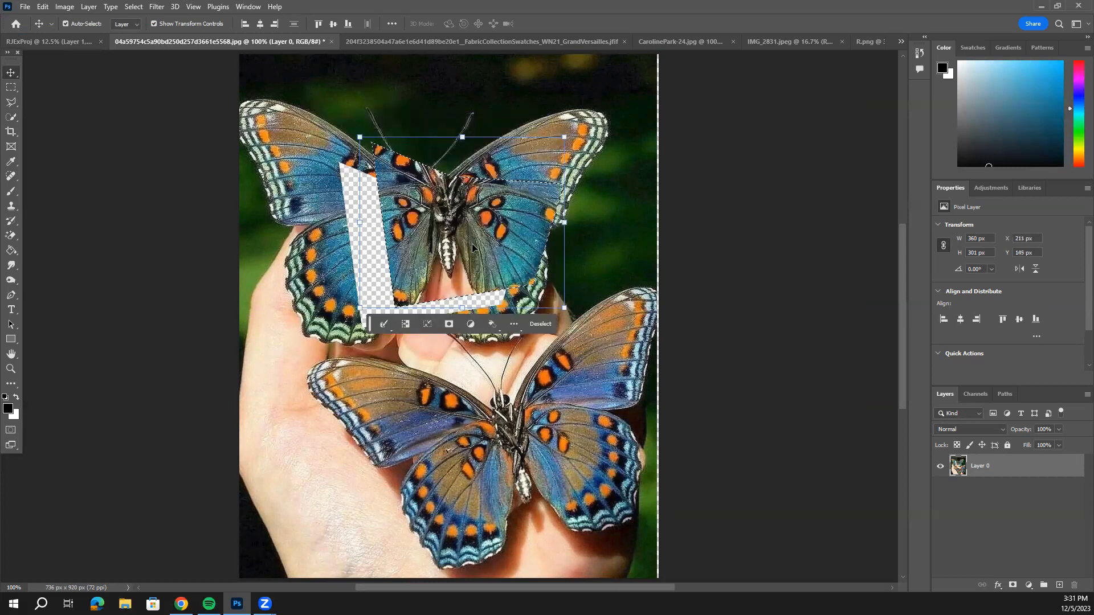
{"action": "key", "text": "ctrl+z"}
{"action": "key", "text": "ctrl+z"}
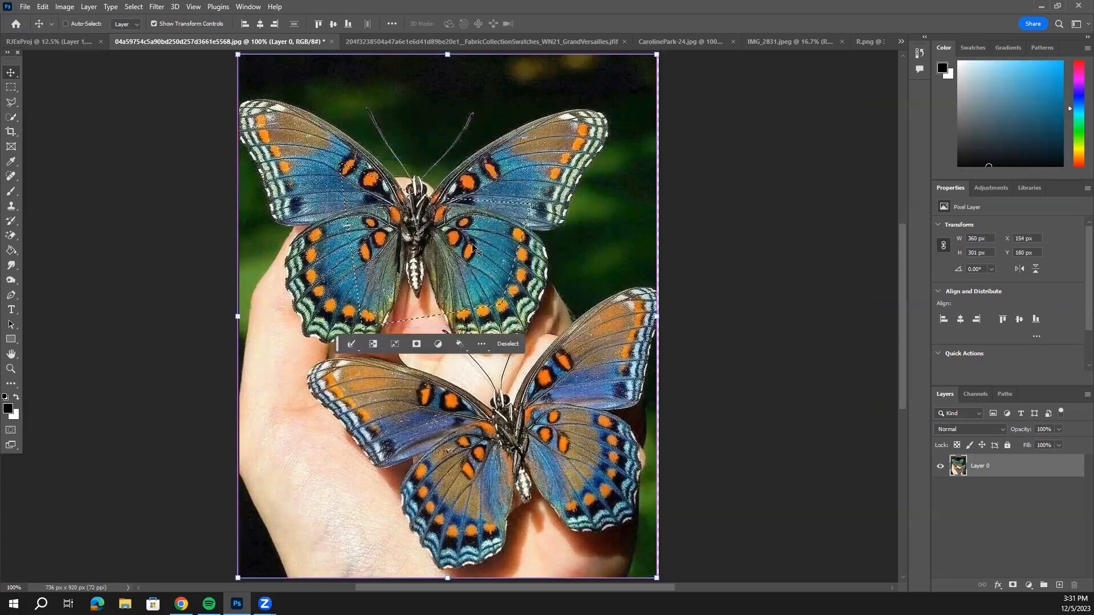
{"action": "key", "text": "ctrl+d"}
- Outline the whole upper butterfly with the Magnetic Lasso tool and close the selection
{"action": "left_click", "coordinate": [11, 103]}
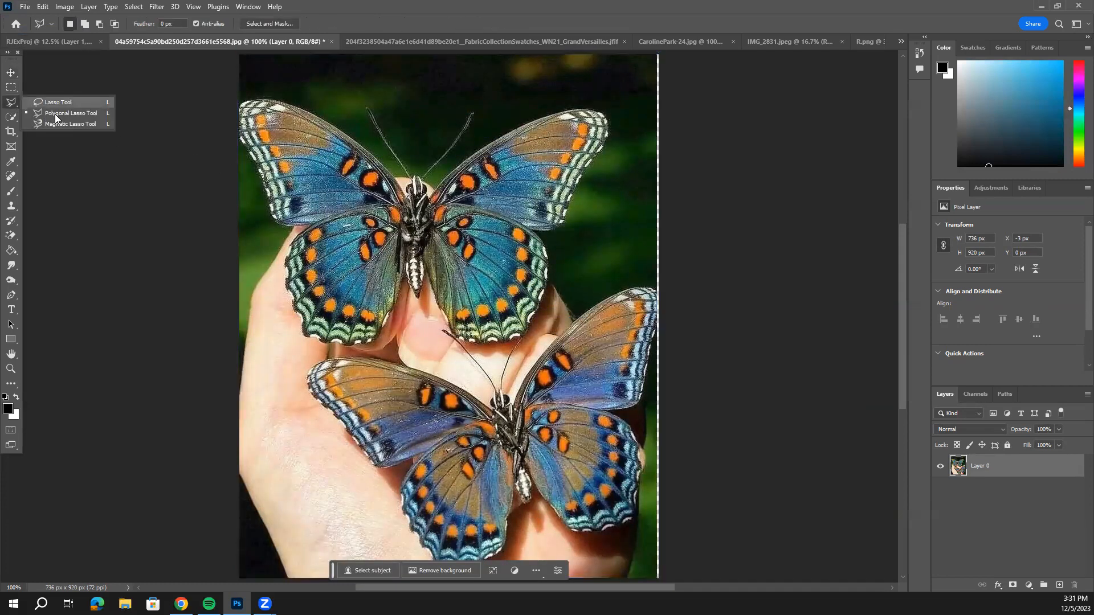
{"action": "left_click", "coordinate": [86, 125]}
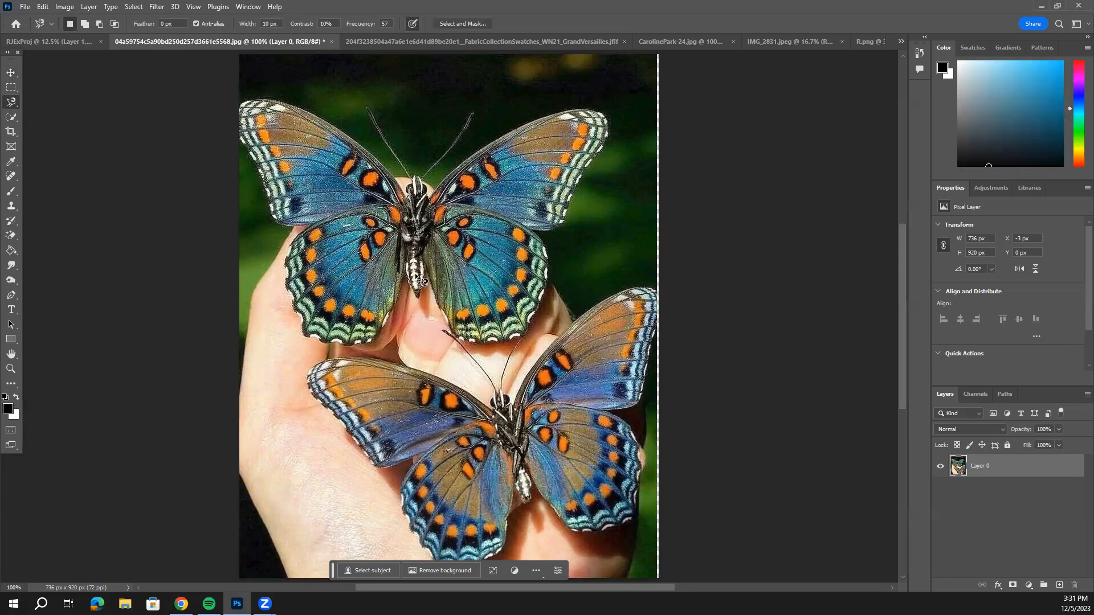
{"action": "left_click", "coordinate": [427, 268]}
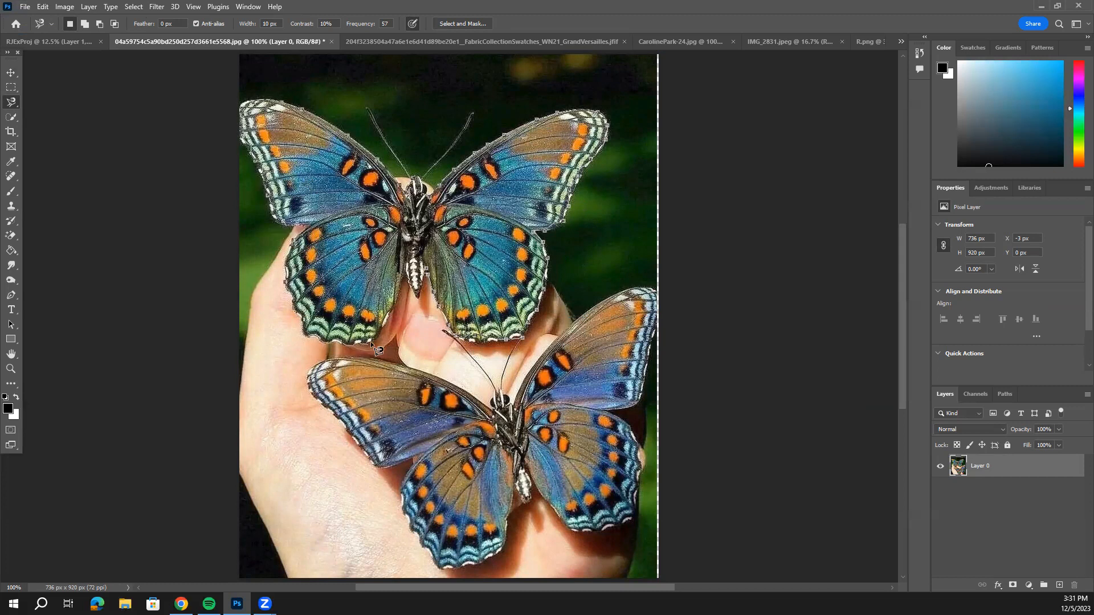
{"action": "double_click", "coordinate": [433, 277]}
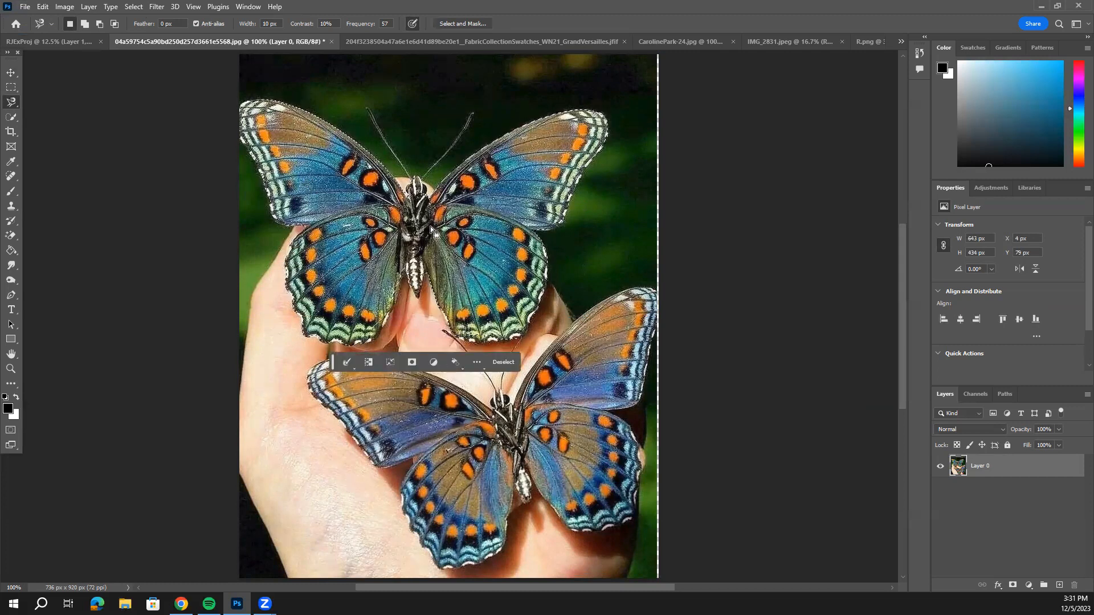
- Move the cut-out butterfly into the RJExProj collage, enlarge it to about 273% on the lower part of the canvas, and deselect the layer
{"action": "key", "text": "v"}
{"action": "left_click_drag", "start_coordinate": [386, 248], "coordinate": [381, 291]}
{"action": "left_click_drag", "start_coordinate": [81, 48], "coordinate": [603, 415]}
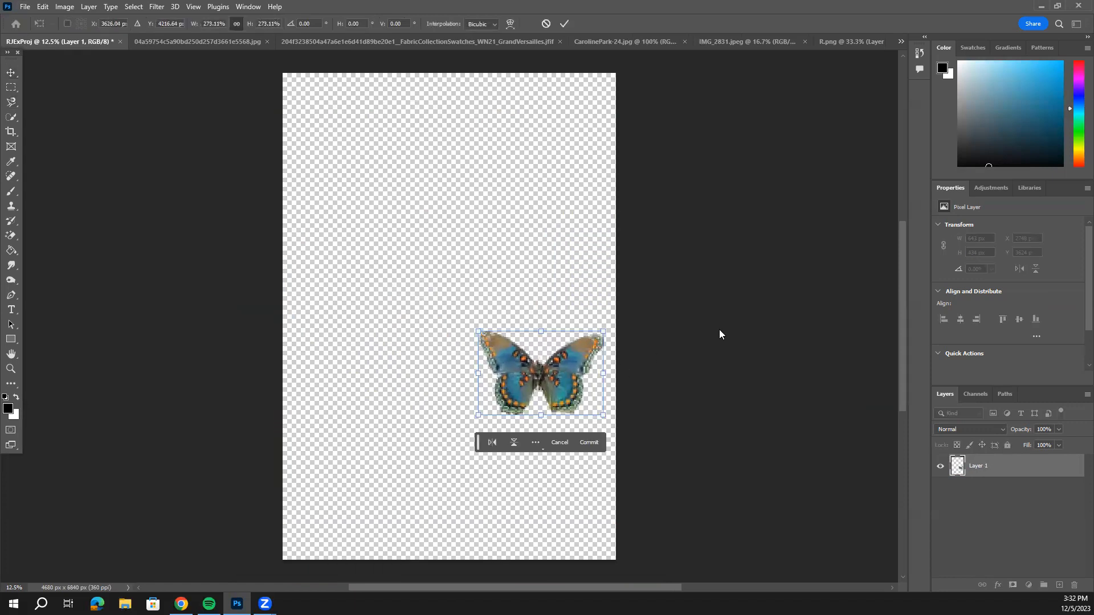
{"action": "key", "text": "Return"}
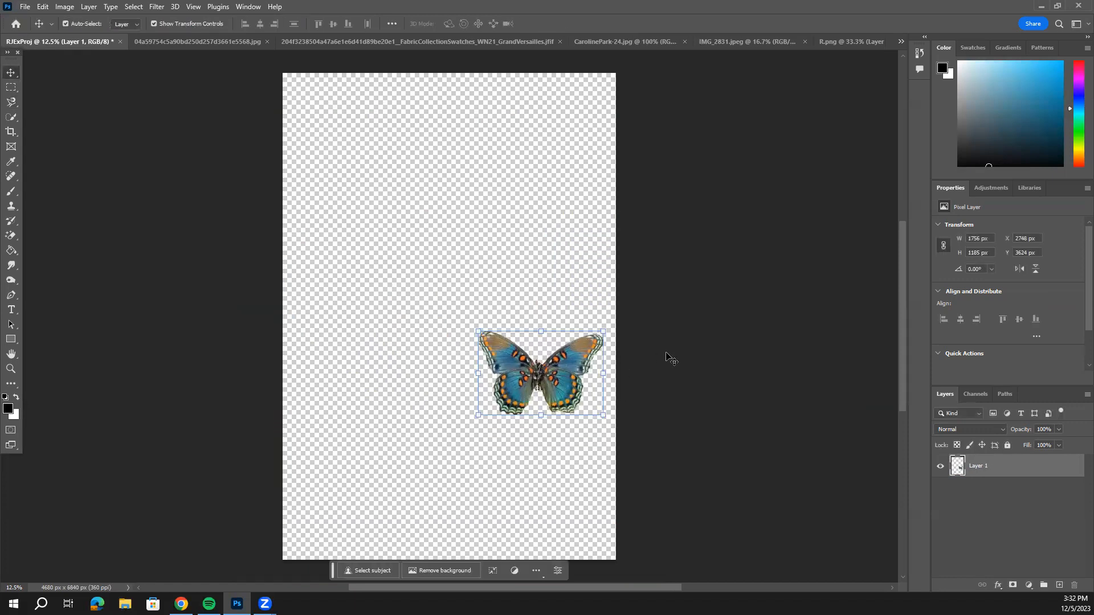
{"action": "left_click", "coordinate": [528, 268]}
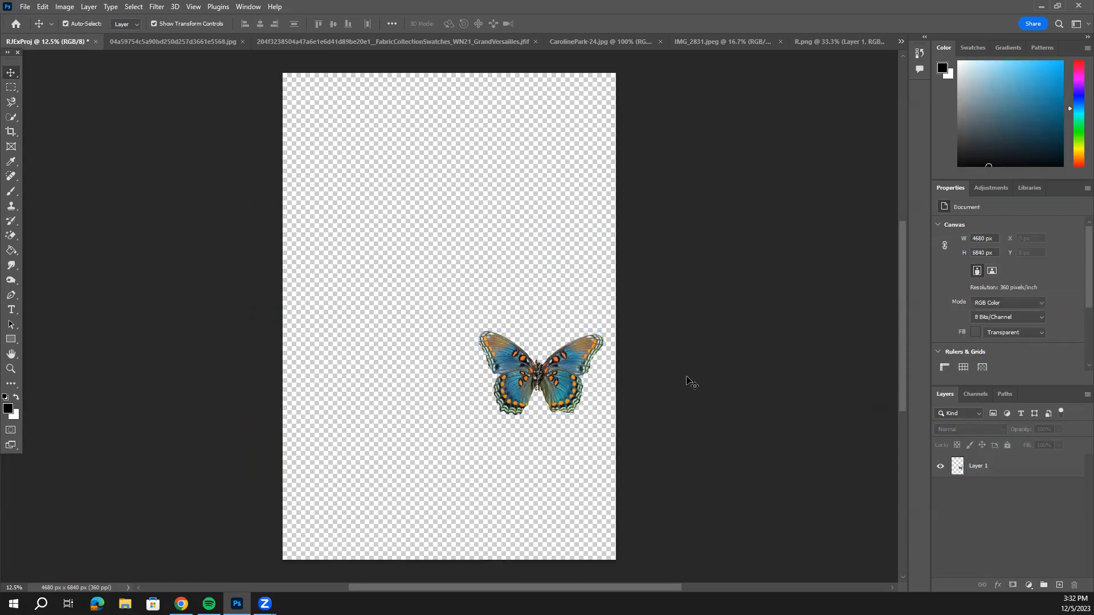
- Try moving the locked portrait photo in IMG_2831.jpeg and unlock its background layer
{"action": "left_click", "coordinate": [180, 41]}
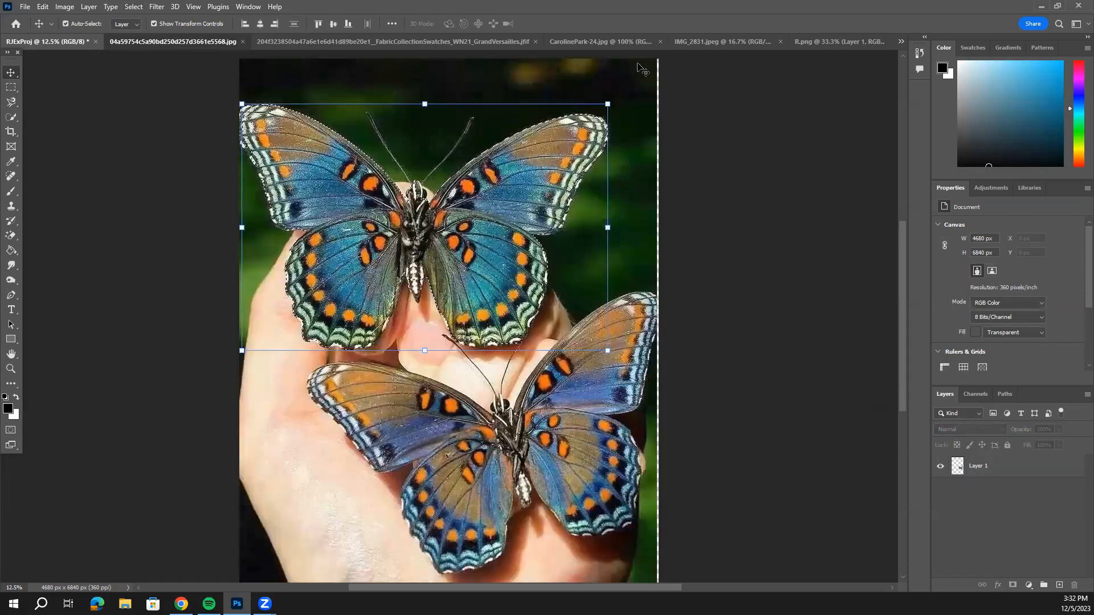
{"action": "left_click", "coordinate": [864, 41]}
{"action": "left_click", "coordinate": [751, 45]}
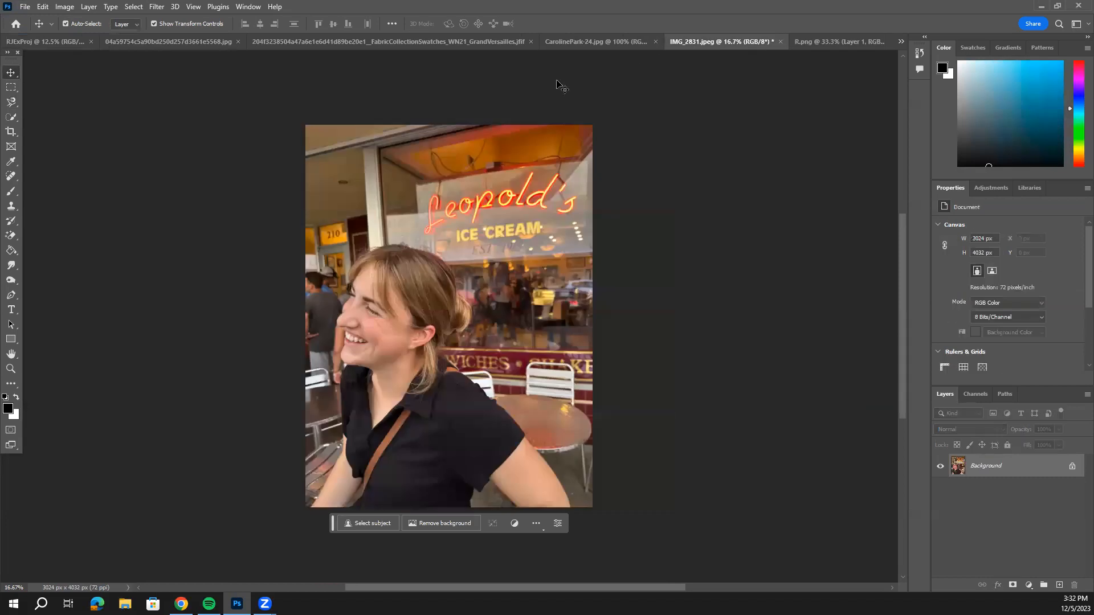
{"action": "left_click_drag", "start_coordinate": [427, 274], "coordinate": [156, 129]}
{"action": "left_click", "coordinate": [635, 251]}
{"action": "left_click", "coordinate": [1073, 468]}
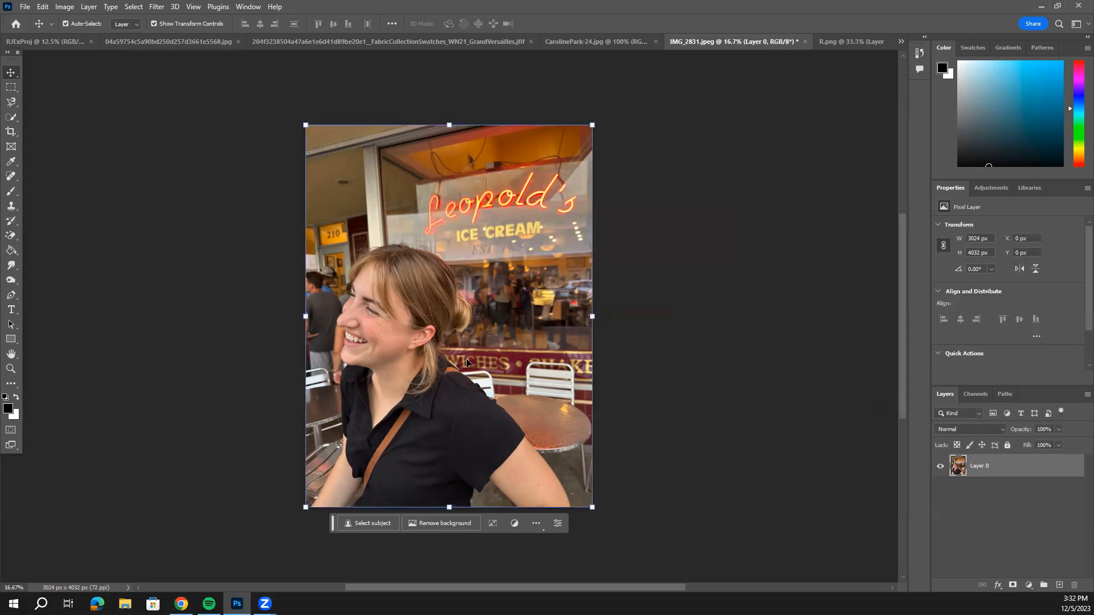
- Bring the portrait photo into the RJExProj collage and scale it up to about 131%
{"action": "left_click_drag", "start_coordinate": [496, 330], "coordinate": [383, 219]}
{"action": "left_click_drag", "start_coordinate": [488, 358], "coordinate": [555, 448]}
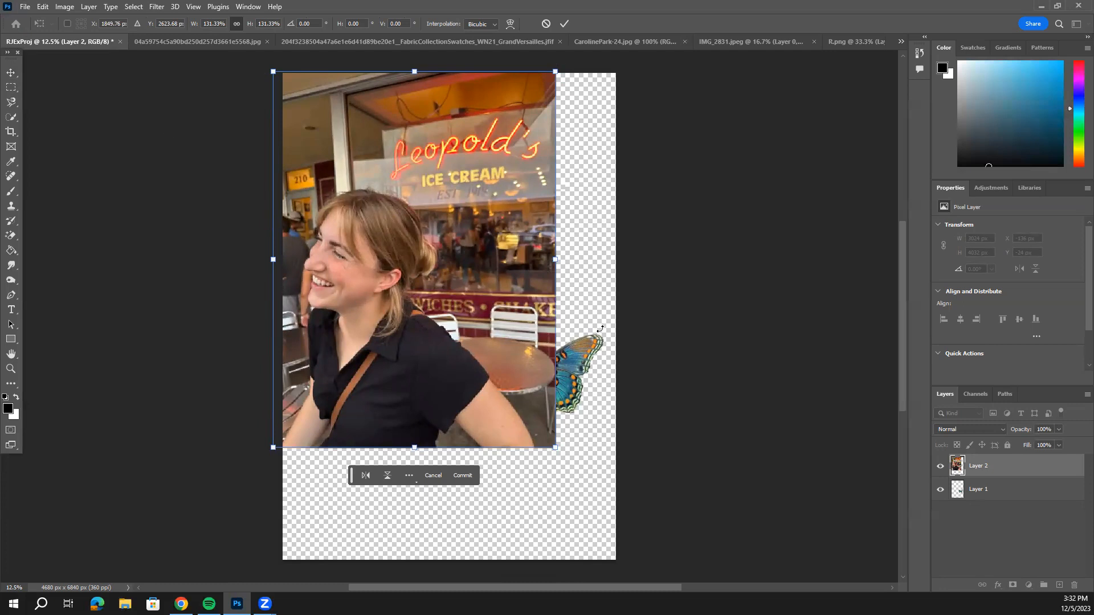
{"action": "key", "text": "Return"}
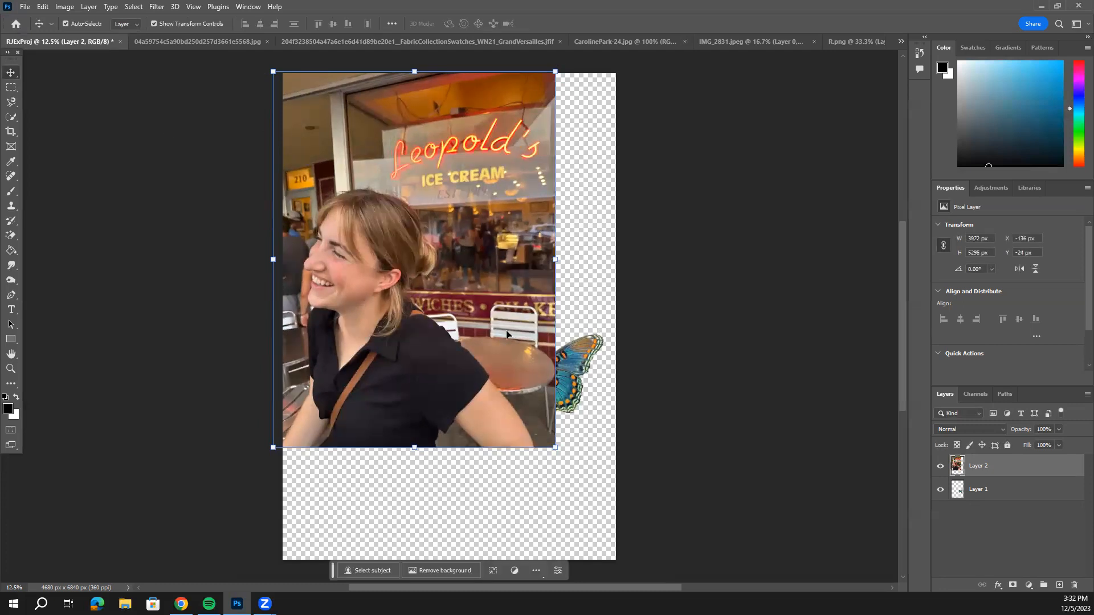
- Turn the display of transform controls off and back on
{"action": "left_click", "coordinate": [154, 24]}
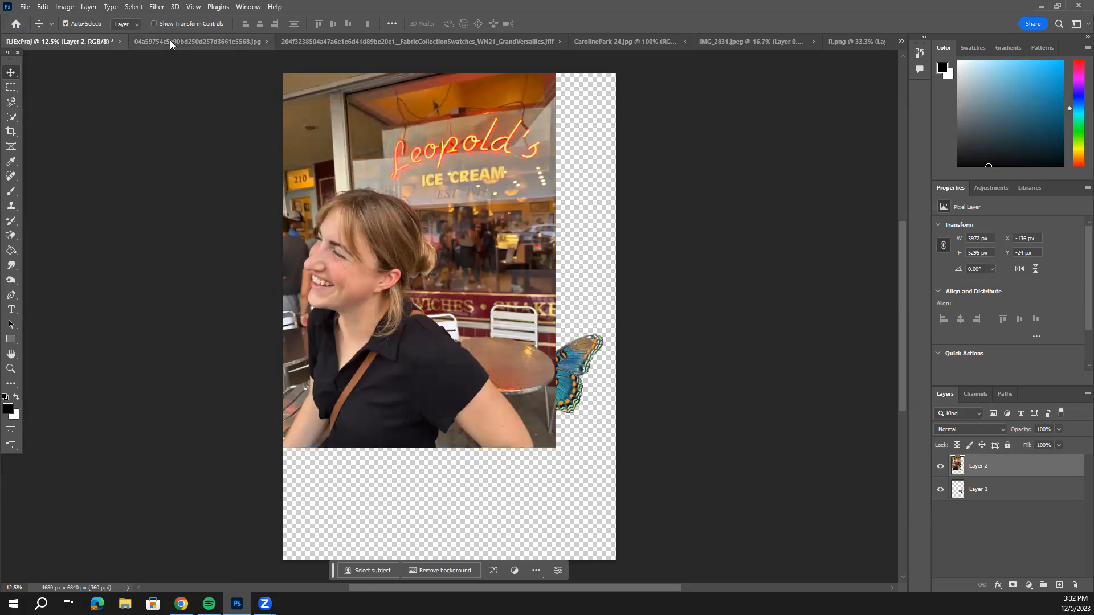
{"action": "left_click", "coordinate": [154, 24]}
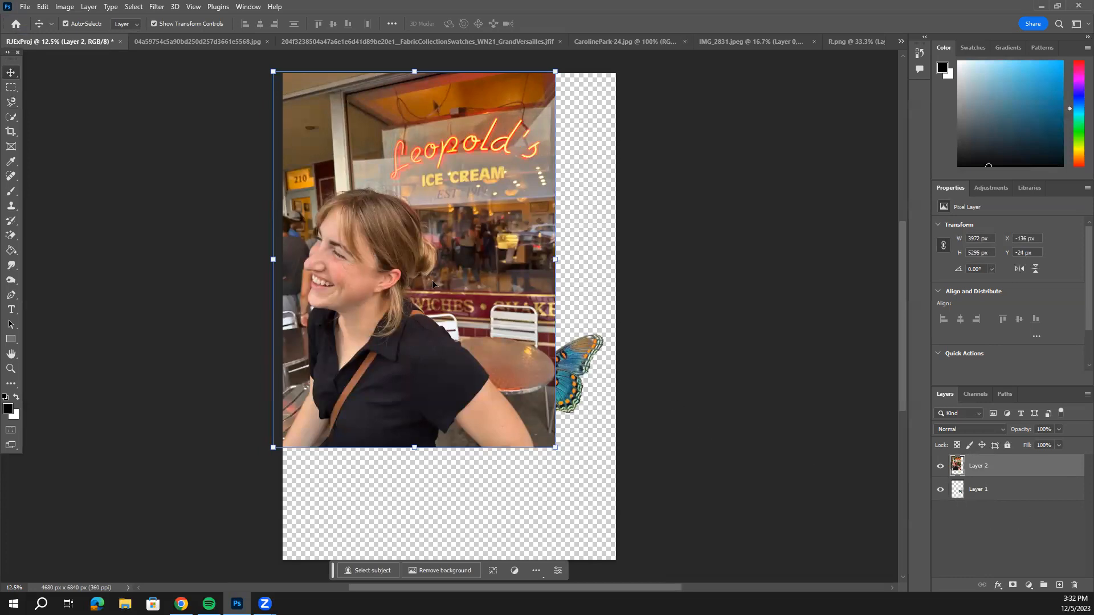
- Place the portrait layer beneath the butterfly layer and enlarge it to about 5169 by 6891 px to cover the canvas
{"action": "left_click_drag", "start_coordinate": [990, 471], "coordinate": [1020, 500]}
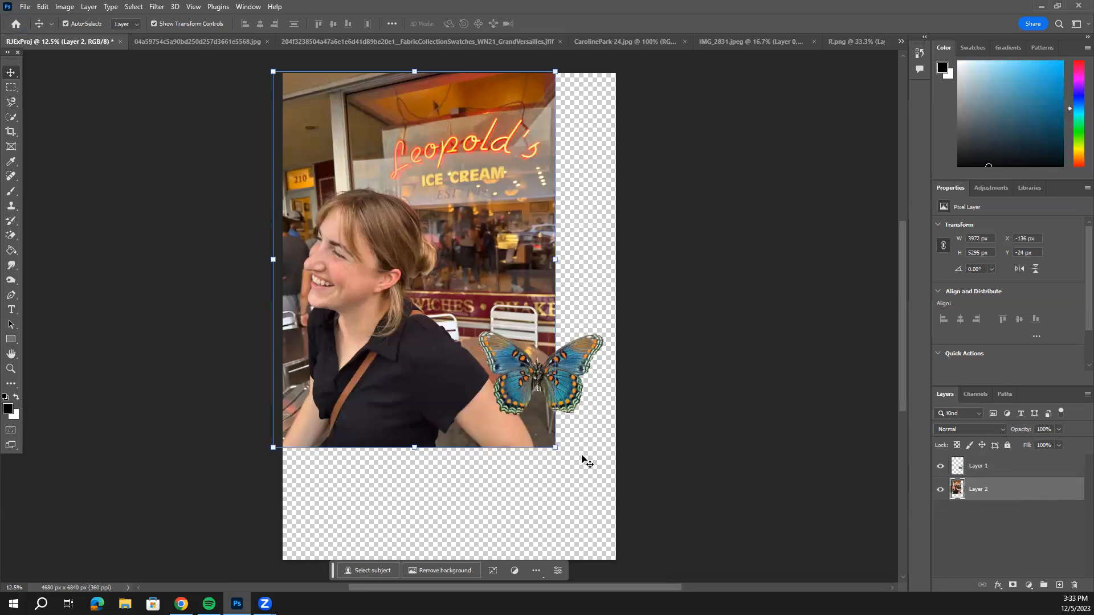
{"action": "left_click_drag", "start_coordinate": [557, 449], "coordinate": [654, 555]}
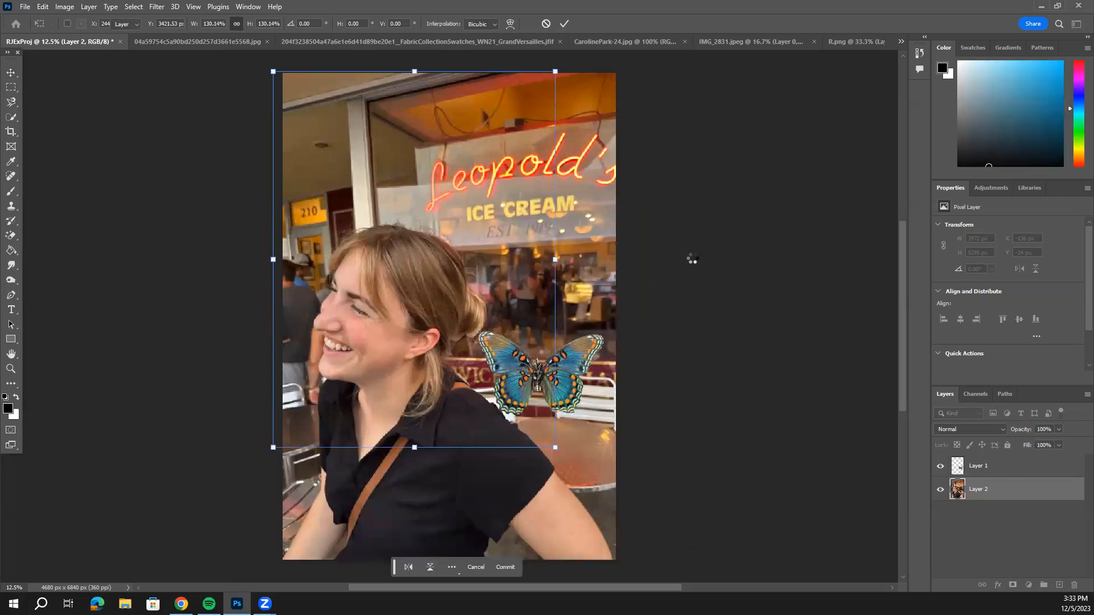
{"action": "key", "text": "Return"}
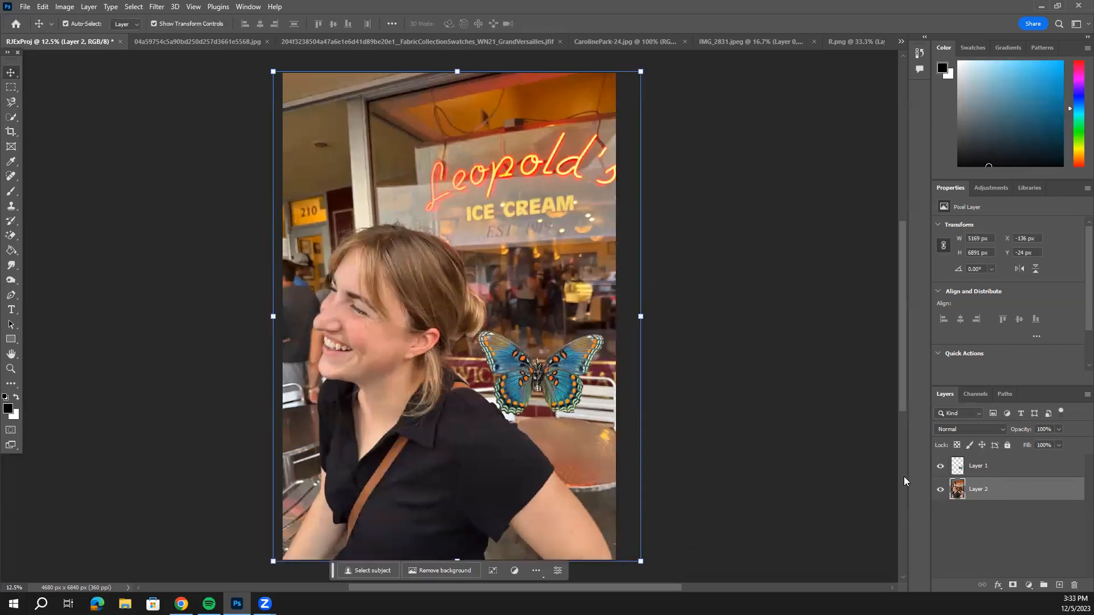
- Rename the photo layer as Portrait and the layer above it as Butterfly
{"action": "double_click", "coordinate": [979, 488]}
{"action": "key", "text": "BackSpace"}
{"action": "double_click", "coordinate": [980, 465]}
{"action": "key", "text": "BackSpace"}
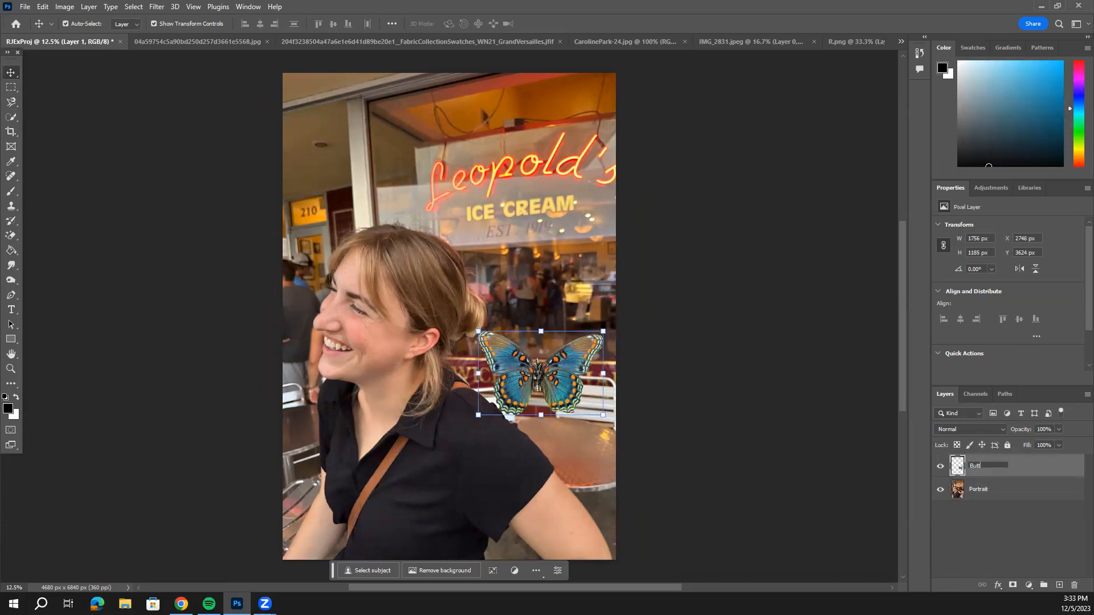
{"action": "type", "text": "Butterfly"}
{"action": "key", "text": "Return"}
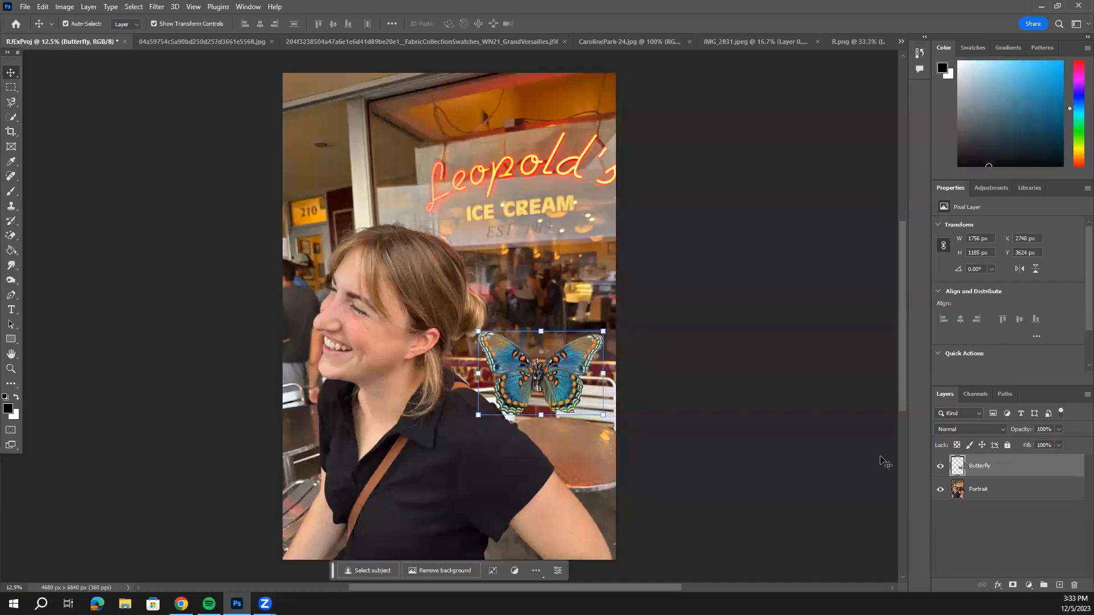
- Close the IMG_2831.jpeg source photo without saving its changes
{"action": "left_click", "coordinate": [850, 43]}
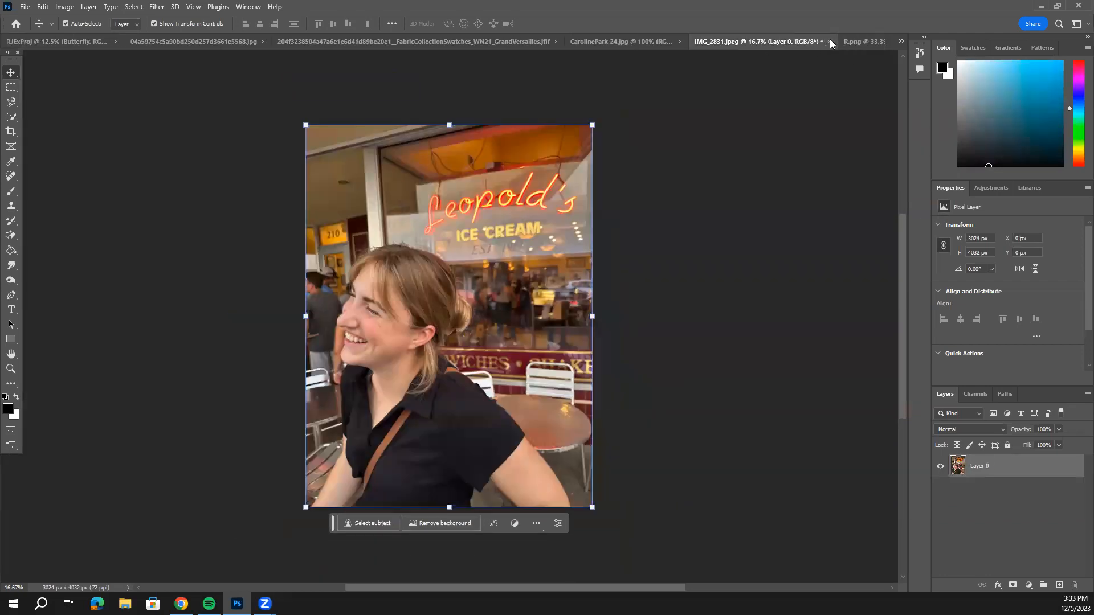
{"action": "left_click", "coordinate": [830, 42]}
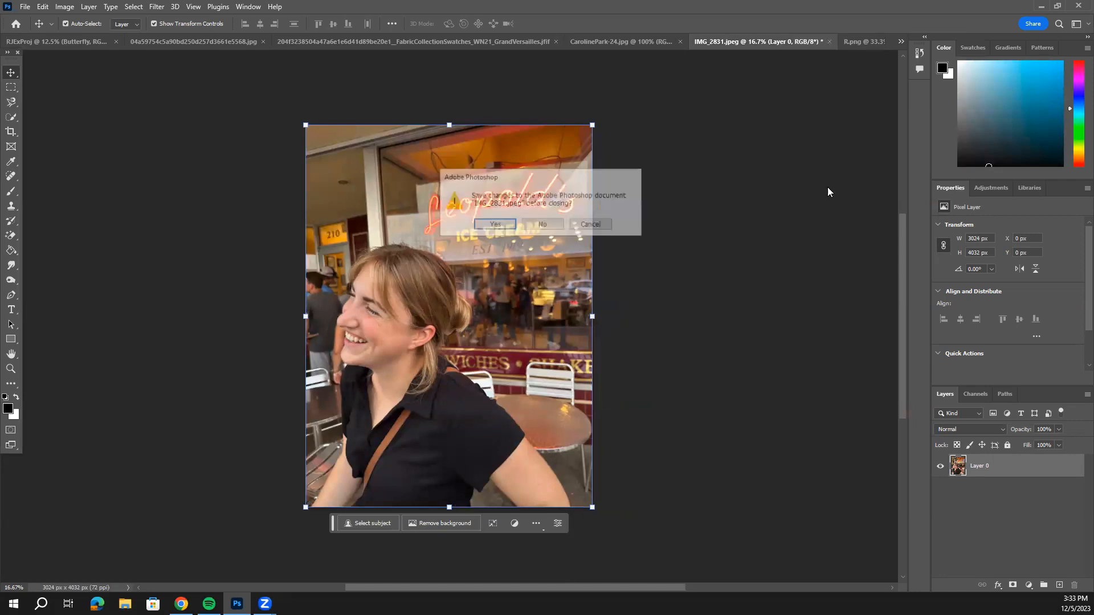
{"action": "left_click", "coordinate": [547, 224]}
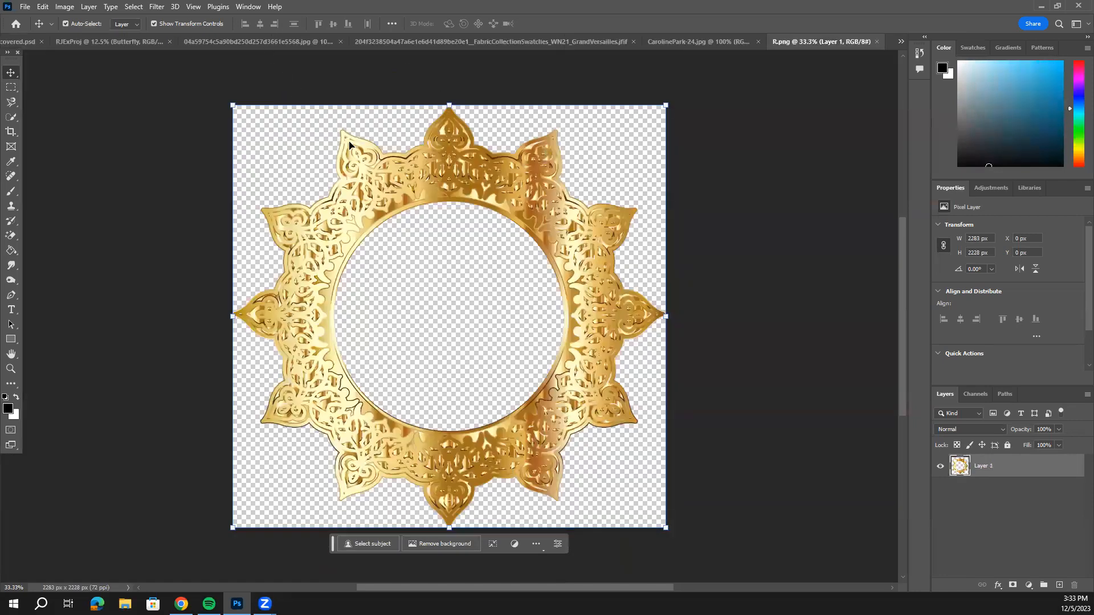
- Bring the gold ornamental frame from R.png into the RJExProj collage and rename its layer as goldmirror
{"action": "left_click_drag", "start_coordinate": [371, 199], "coordinate": [279, 145]}
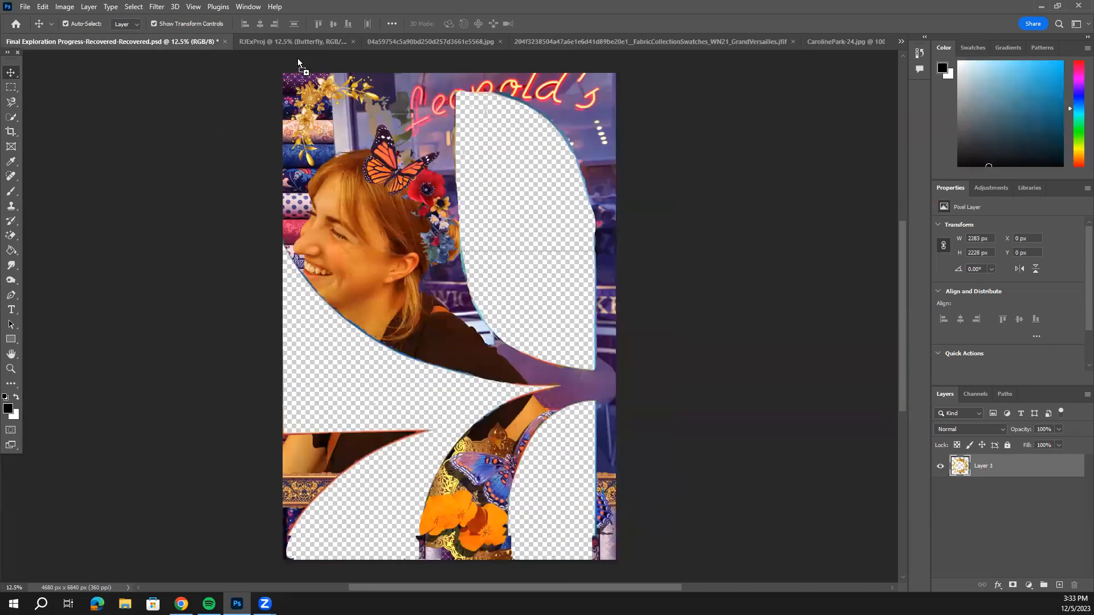
{"action": "left_click_drag", "start_coordinate": [297, 39], "coordinate": [336, 94]}
{"action": "left_click_drag", "start_coordinate": [464, 251], "coordinate": [464, 252]}
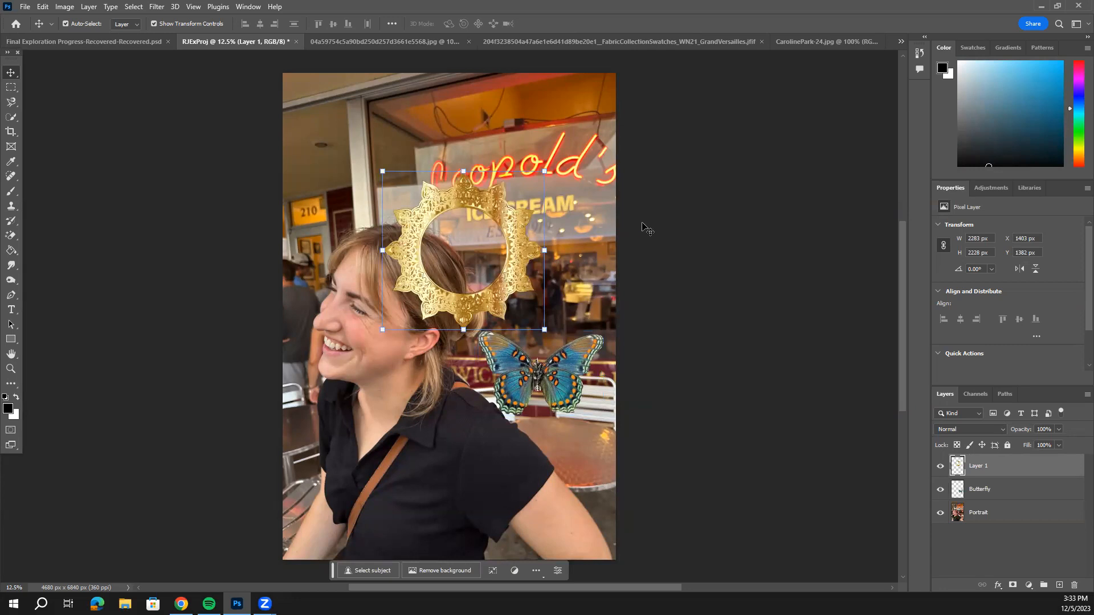
{"action": "double_click", "coordinate": [977, 466]}
{"action": "key", "text": "BackSpace"}
{"action": "key", "text": "Return"}
- Find the R.png gold frame image among the open documents and close it
{"action": "left_click", "coordinate": [830, 37]}
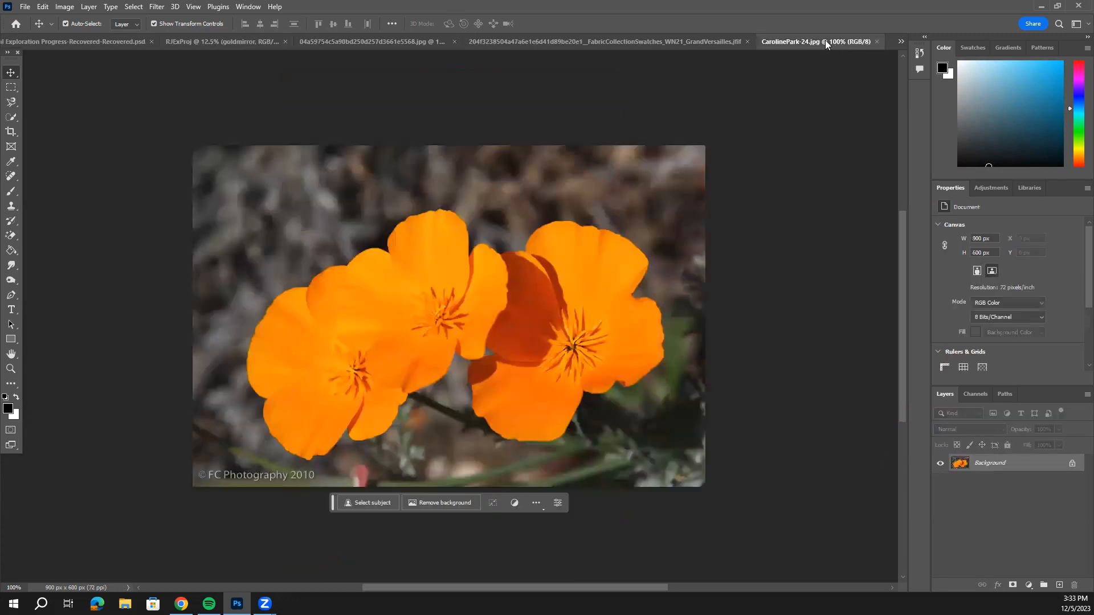
{"action": "left_click", "coordinate": [708, 46]}
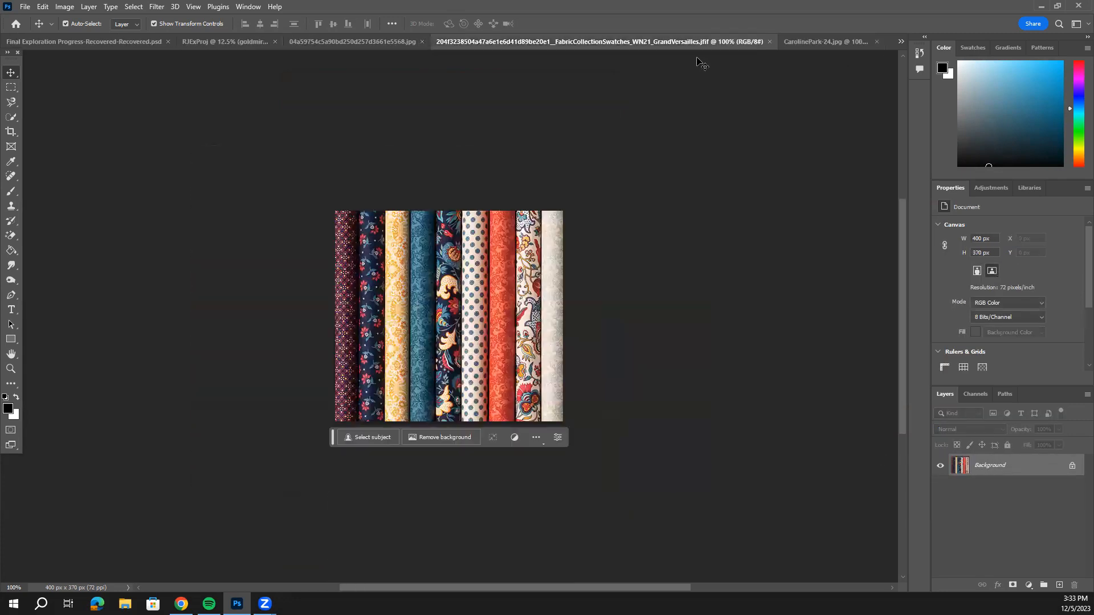
{"action": "left_click", "coordinate": [899, 42]}
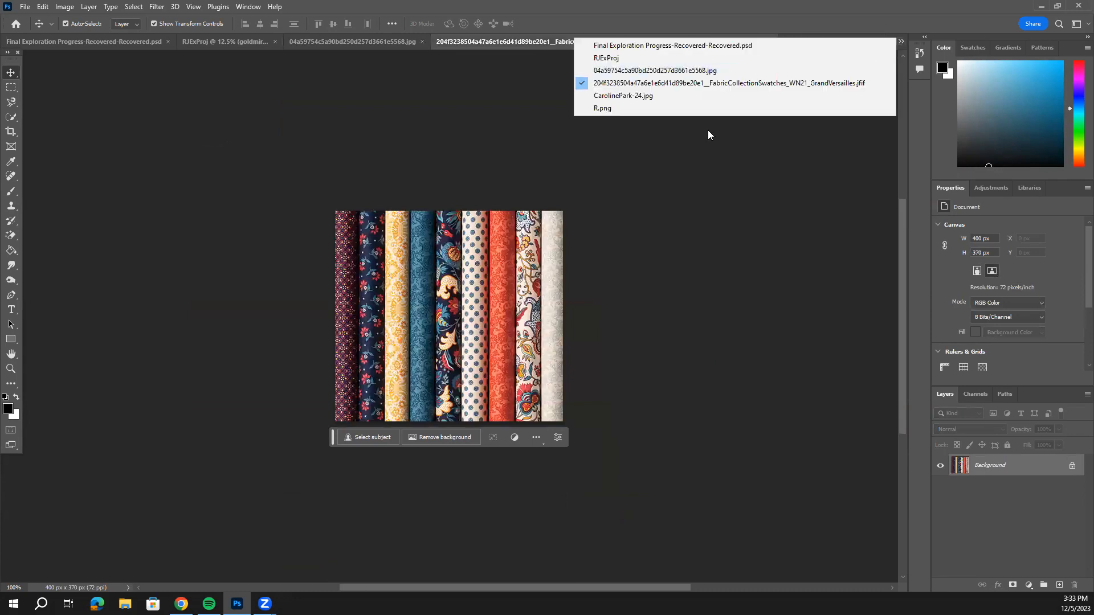
{"action": "left_click", "coordinate": [681, 109]}
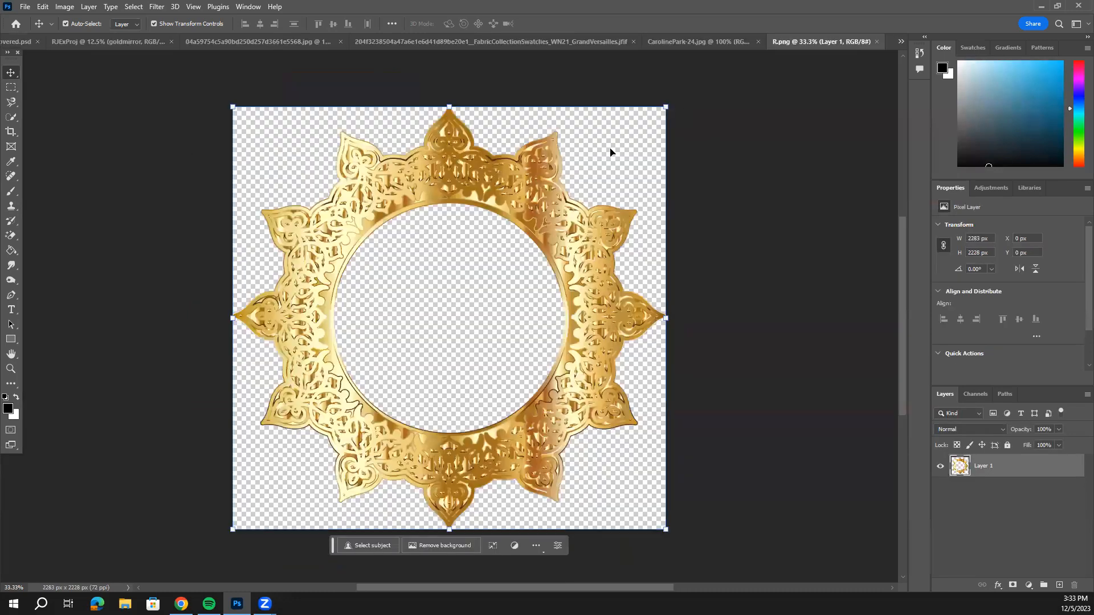
{"action": "left_click", "coordinate": [877, 41]}
- Select all the orange poppies in CarolinePark-24.jpg using the Quick Selection tool with a 39 px brush of reduced hardness
{"action": "left_click", "coordinate": [839, 39]}
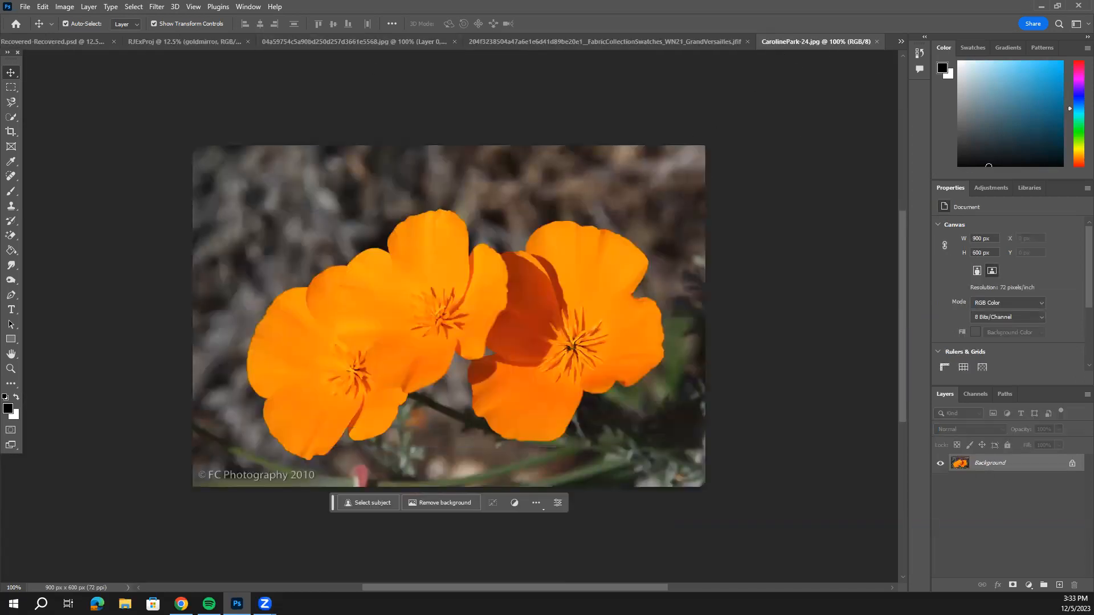
{"action": "left_click", "coordinate": [18, 100]}
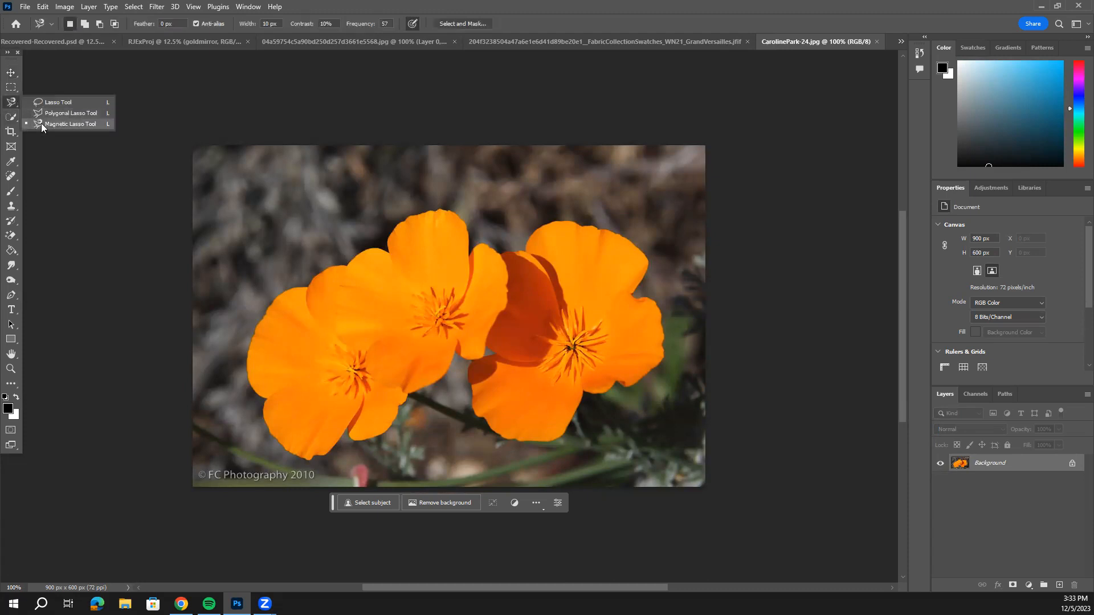
{"action": "left_click", "coordinate": [10, 118]}
{"action": "right_click", "coordinate": [12, 118]}
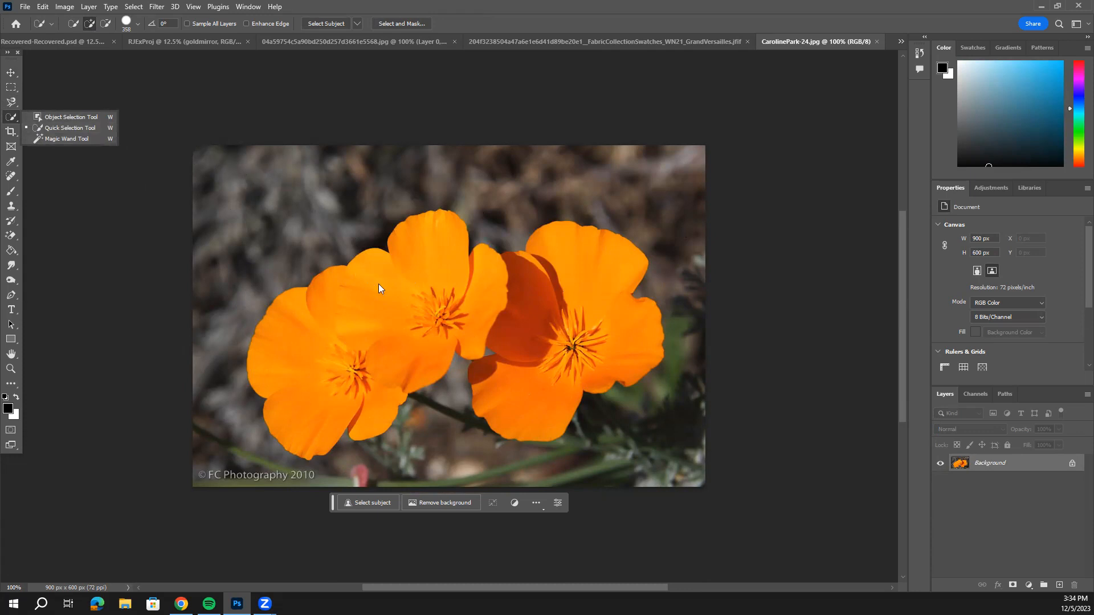
{"action": "left_click", "coordinate": [69, 129]}
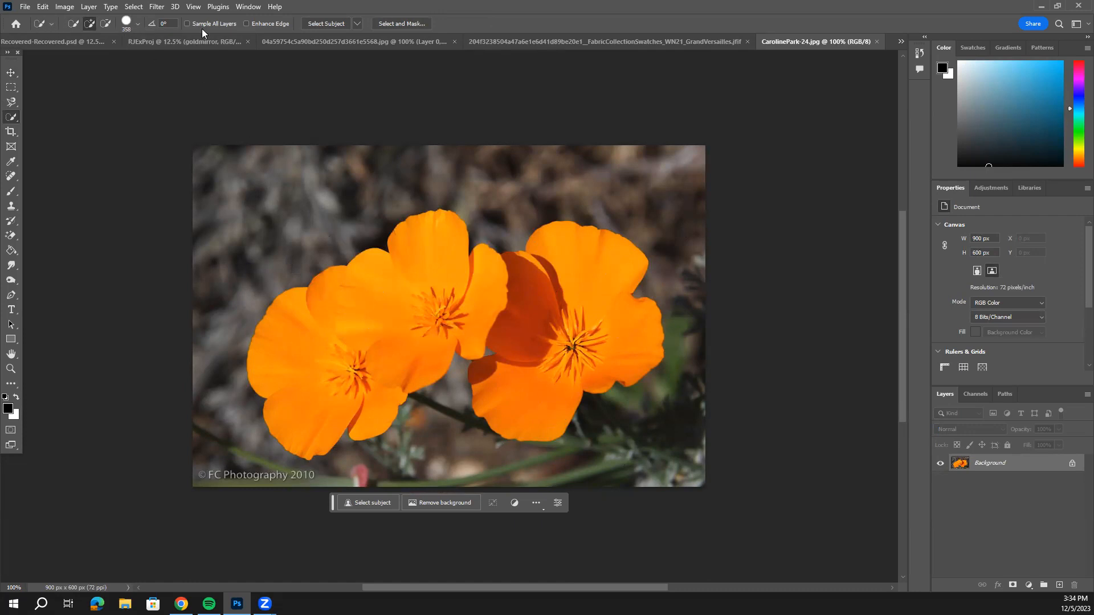
{"action": "left_click", "coordinate": [138, 24]}
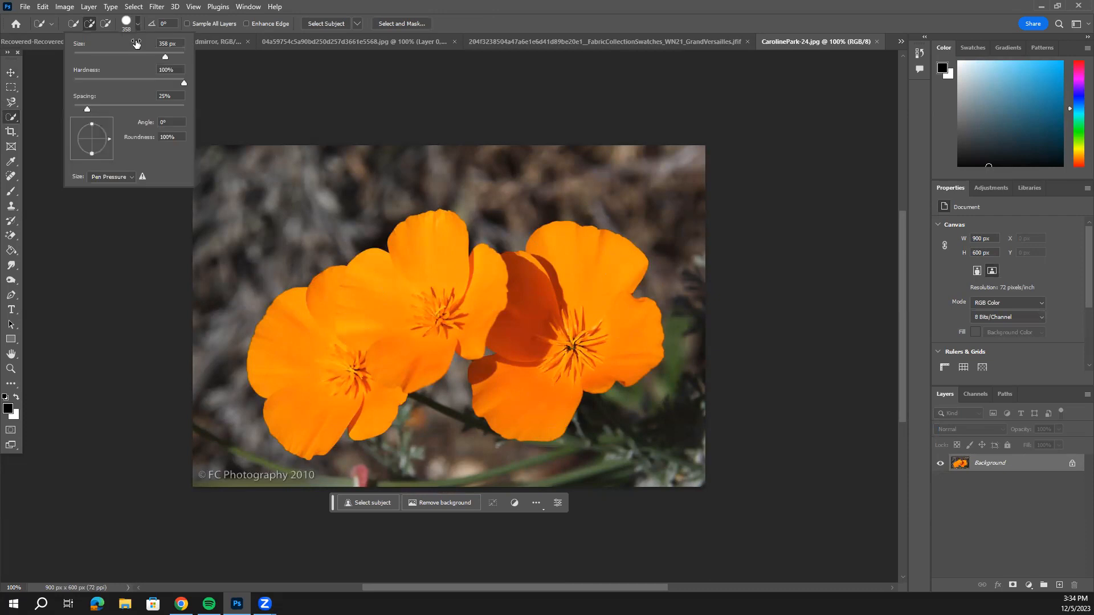
{"action": "left_click_drag", "start_coordinate": [104, 50], "coordinate": [95, 52]}
{"action": "left_click", "coordinate": [94, 79]}
{"action": "left_click_drag", "start_coordinate": [93, 83], "coordinate": [138, 84]}
{"action": "left_click", "coordinate": [330, 313]}
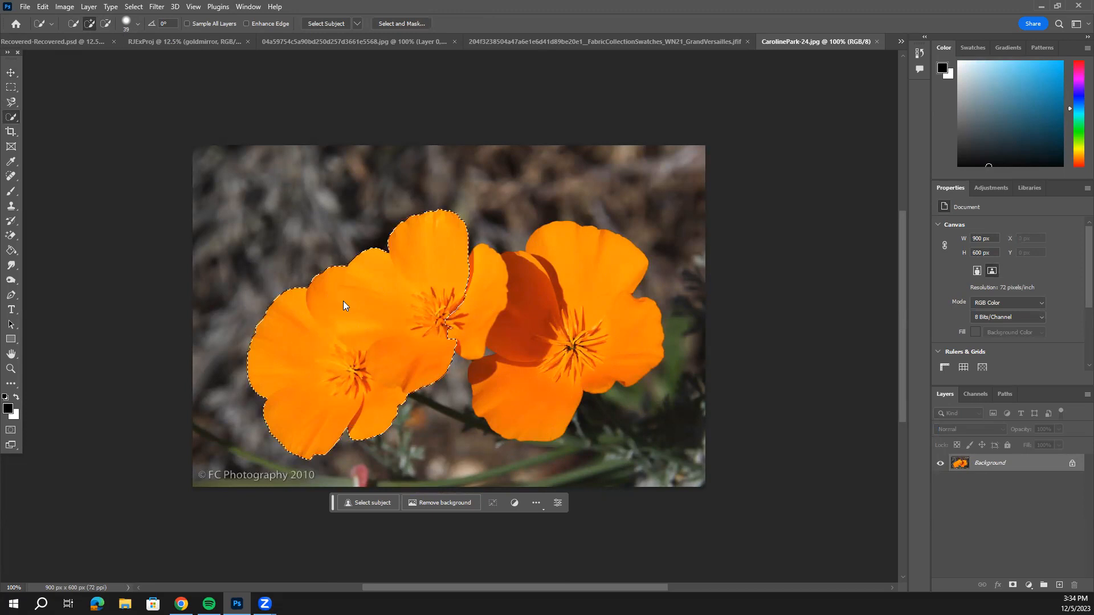
{"action": "mouse_move", "coordinate": [483, 320]}
{"action": "left_mouse_down"}
{"action": "mouse_move", "coordinate": [525, 330]}
{"action": "mouse_move", "coordinate": [547, 298]}
{"action": "mouse_move", "coordinate": [537, 268]}
{"action": "mouse_move", "coordinate": [586, 298]}
{"action": "mouse_move", "coordinate": [574, 359]}
{"action": "left_mouse_up"}
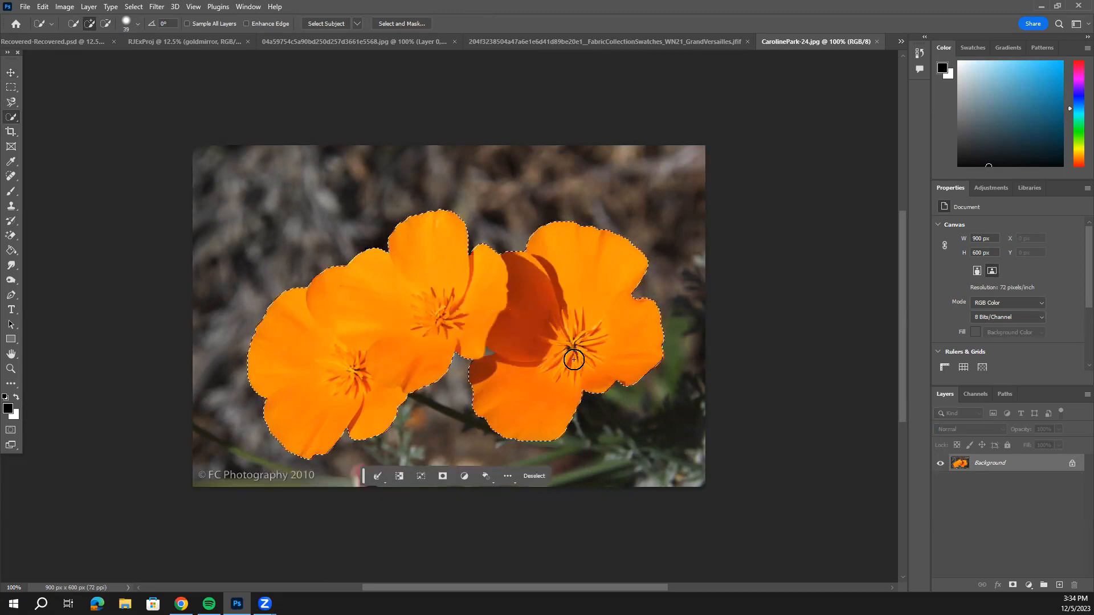
- Bring the selected orange poppies into the RJExProj collage above the portrait's head and rename their layer as flowers
{"action": "left_click", "coordinate": [10, 72]}
{"action": "left_click_drag", "start_coordinate": [384, 324], "coordinate": [402, 146]}
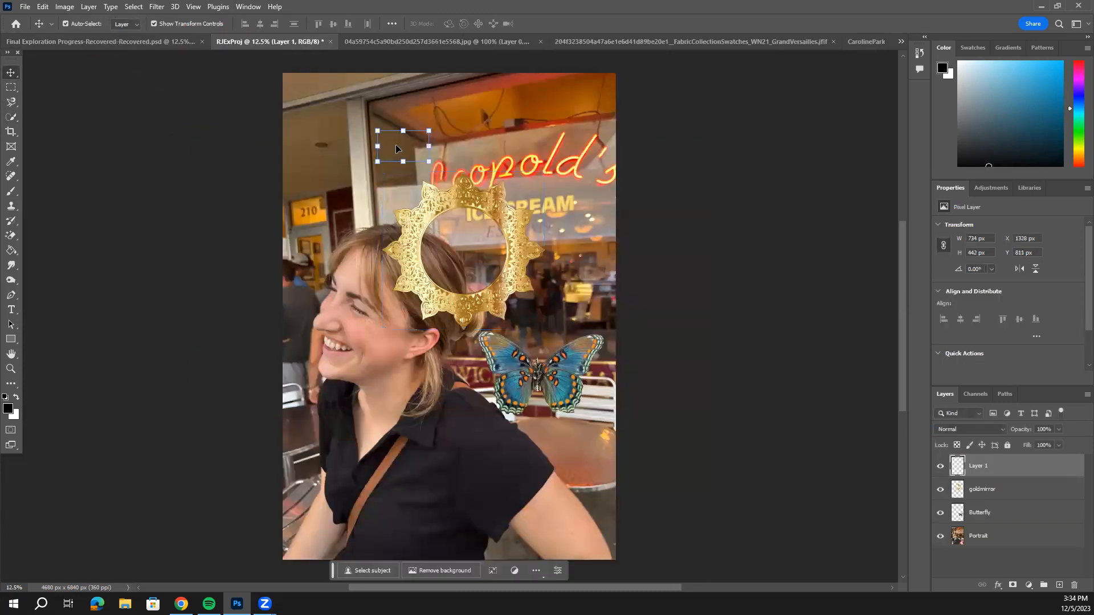
{"action": "double_click", "coordinate": [980, 464]}
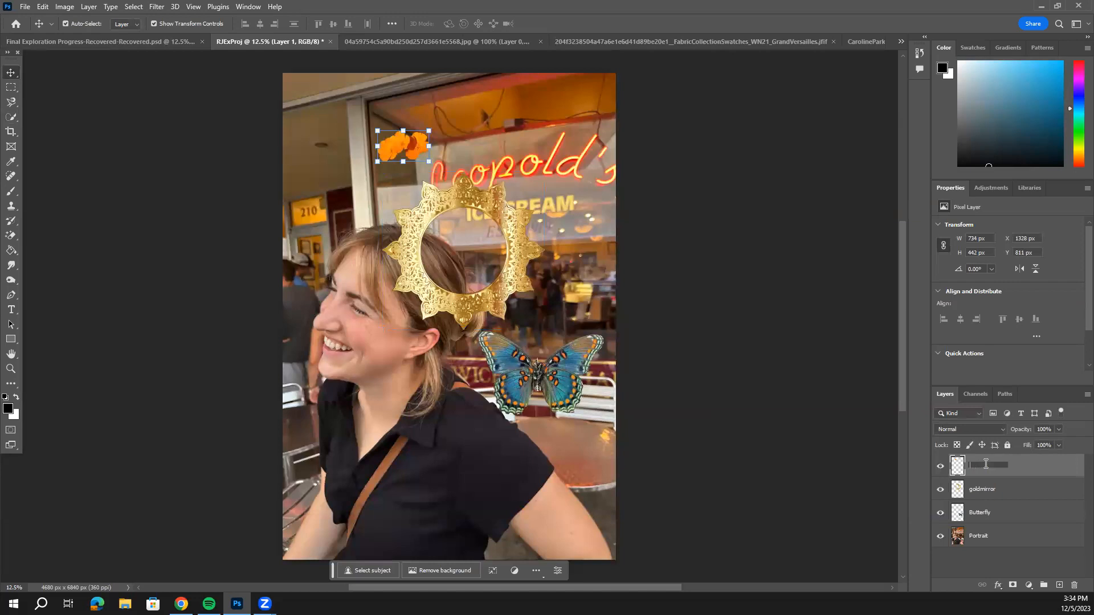
{"action": "type", "text": "flowers"}
{"action": "key", "text": "Return"}
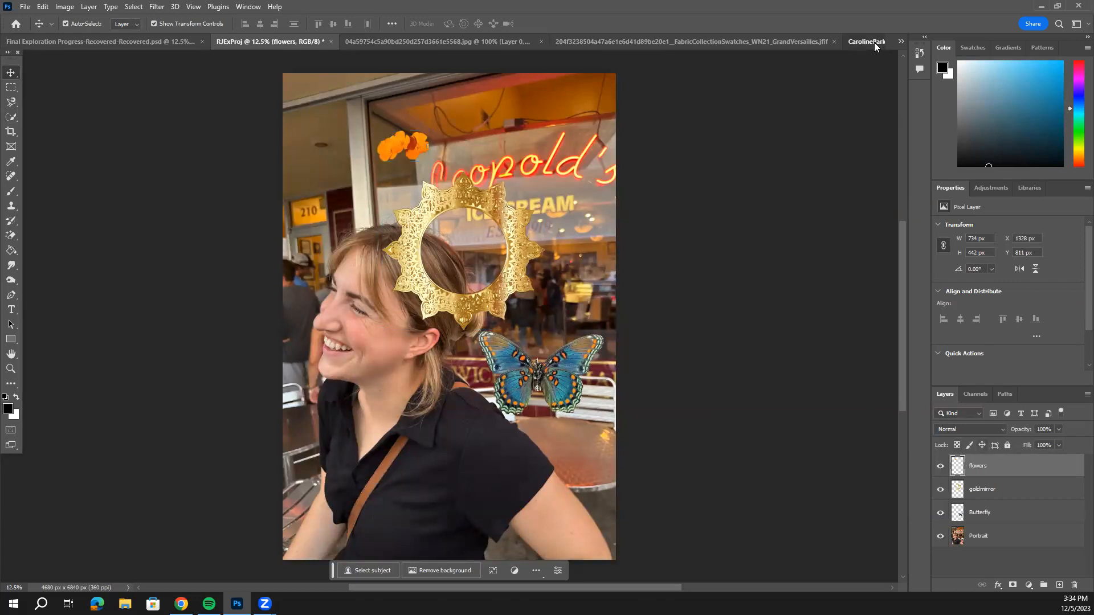
{"action": "left_click", "coordinate": [875, 42]}
{"action": "left_click", "coordinate": [879, 41]}
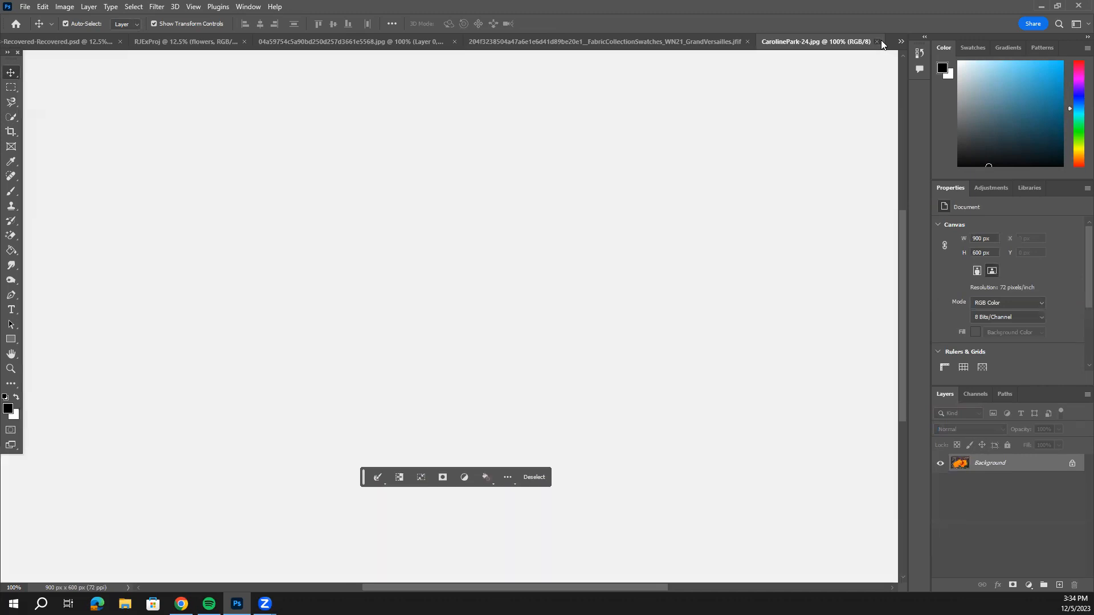
{"action": "left_click", "coordinate": [723, 47]}
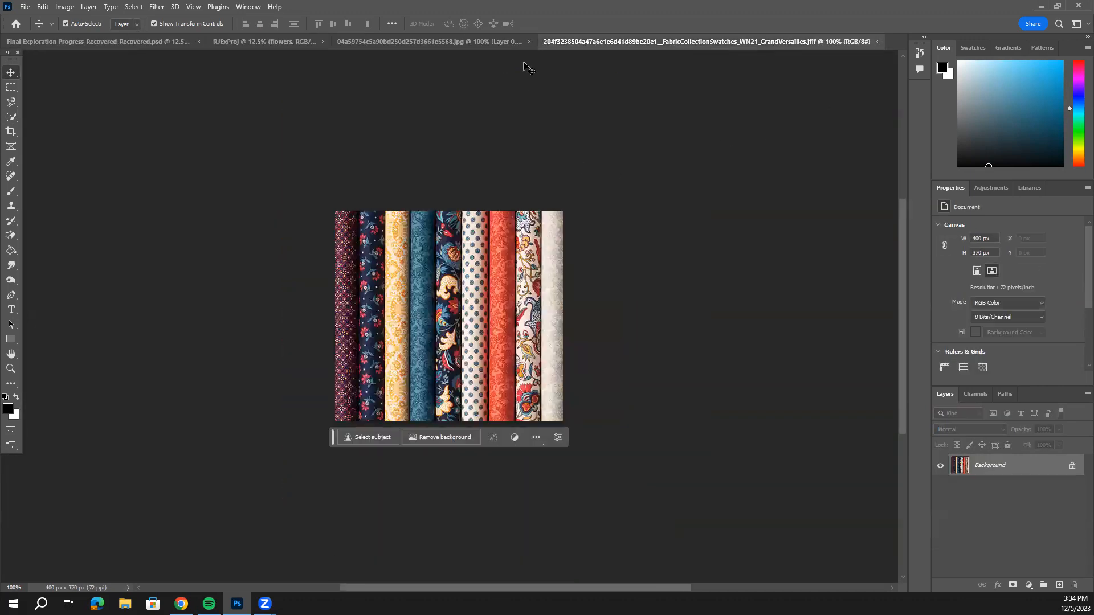
{"action": "left_click", "coordinate": [398, 44]}
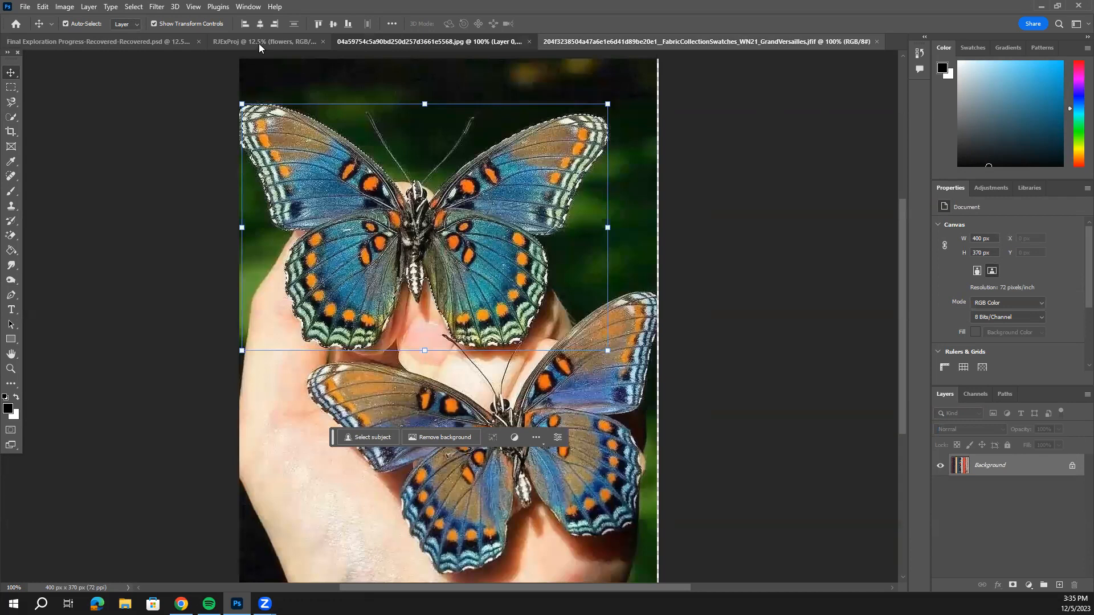
{"action": "left_click", "coordinate": [300, 41]}
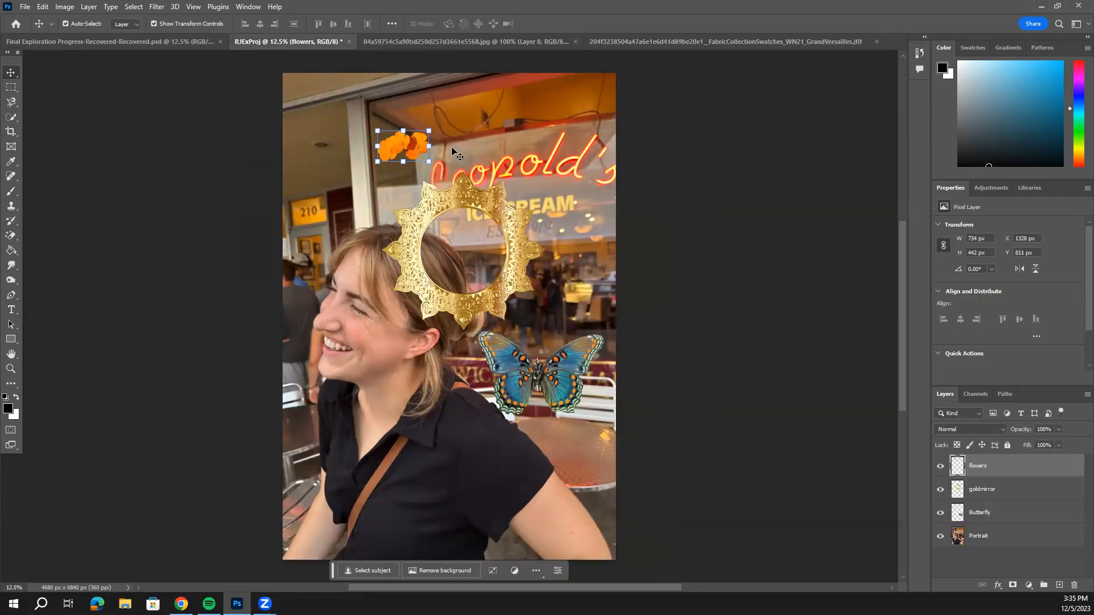
{"action": "left_click", "coordinate": [480, 246]}
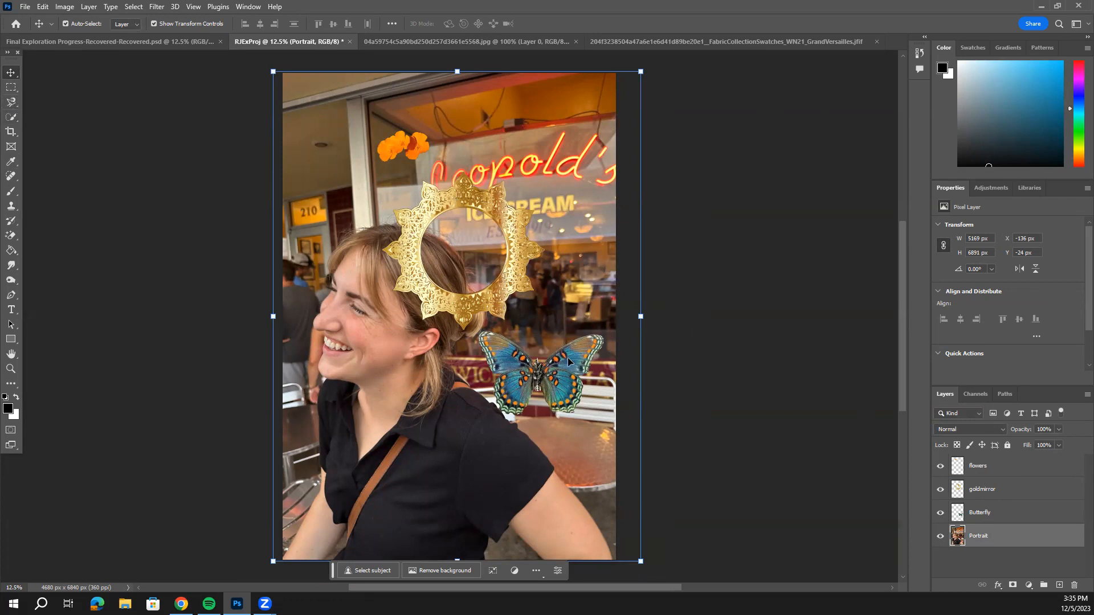
{"action": "left_click", "coordinate": [11, 118]}
{"action": "right_click", "coordinate": [19, 122]}
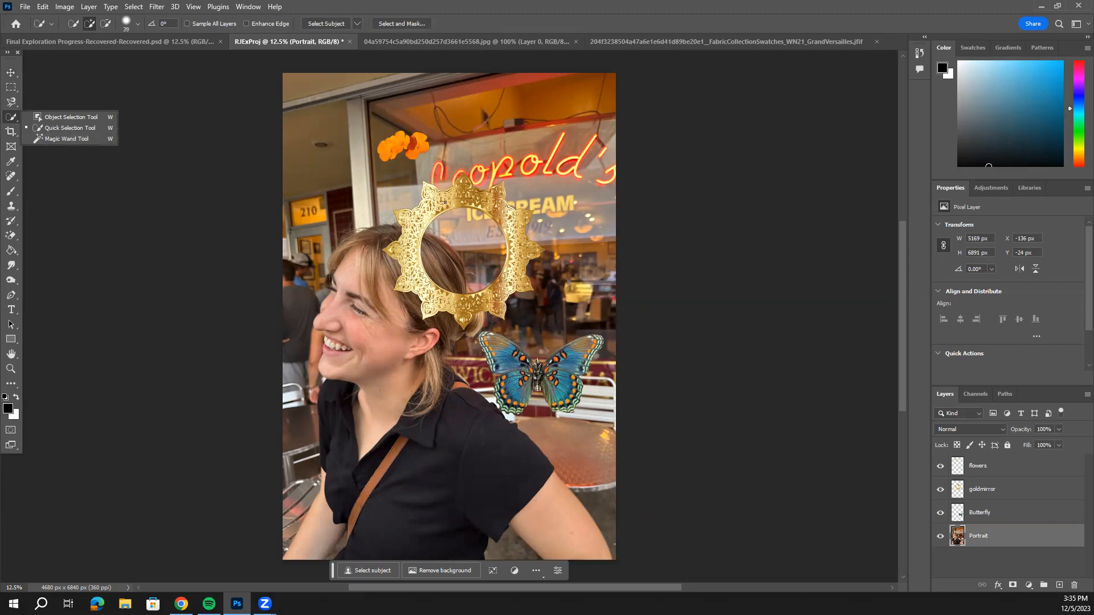
- Try cropping the collage with the W x H x Resolution and 1 : 1 (Square) presets, and undo the crop
{"action": "left_click", "coordinate": [12, 133]}
{"action": "left_click_drag", "start_coordinate": [285, 268], "coordinate": [411, 296]}
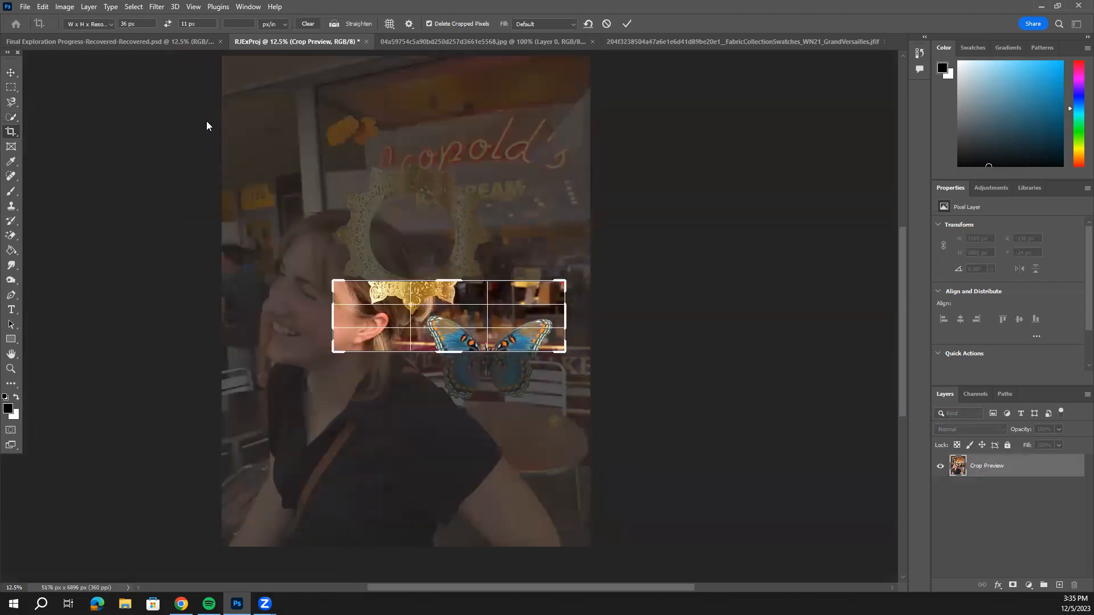
{"action": "left_click", "coordinate": [107, 25]}
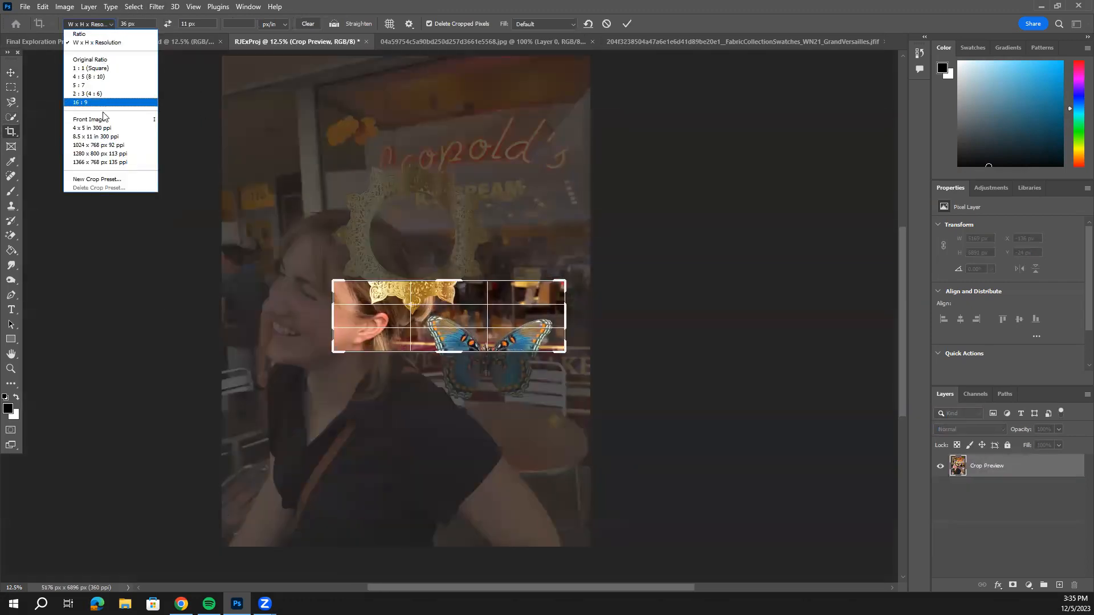
{"action": "left_click", "coordinate": [94, 42]}
{"action": "left_click_drag", "start_coordinate": [456, 280], "coordinate": [449, 253]}
{"action": "left_click", "coordinate": [108, 24]}
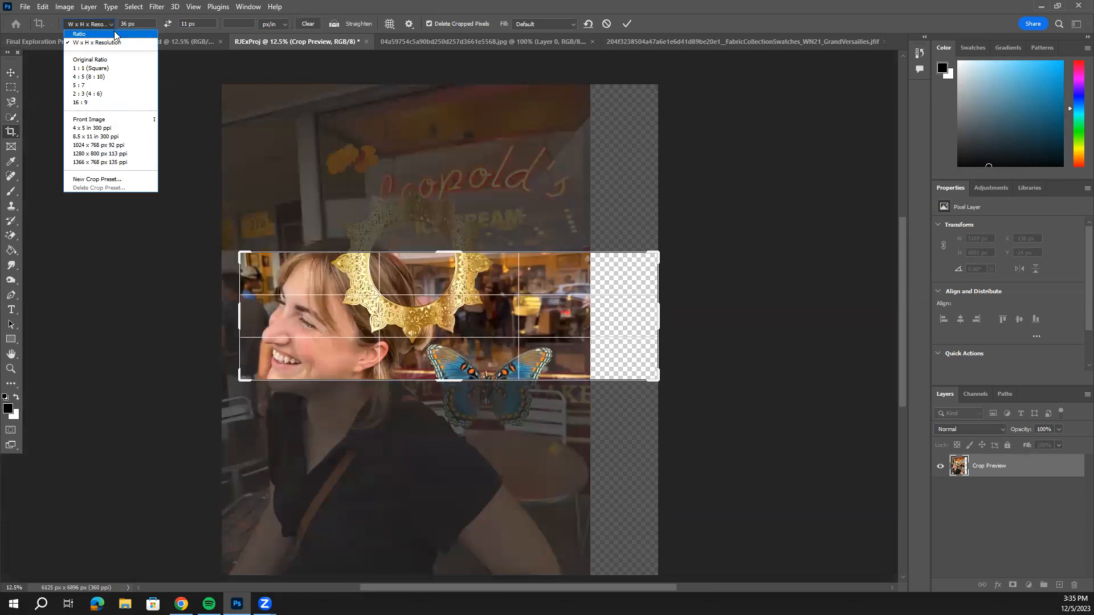
{"action": "left_click", "coordinate": [85, 70]}
{"action": "left_click_drag", "start_coordinate": [384, 258], "coordinate": [417, 206]}
{"action": "left_click", "coordinate": [11, 73]}
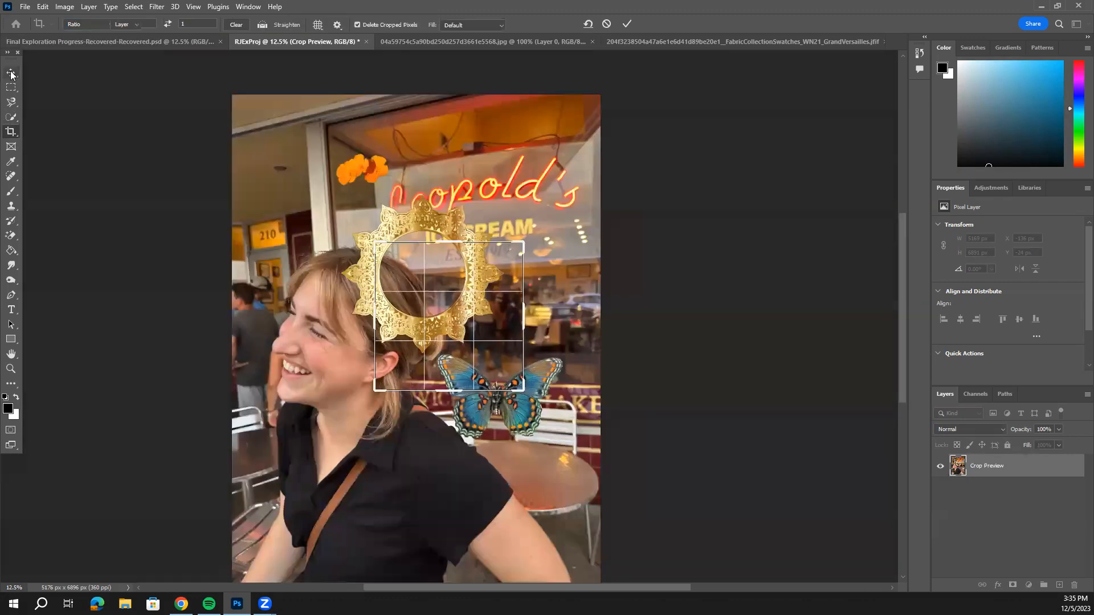
{"action": "key", "text": "ctrl+z"}
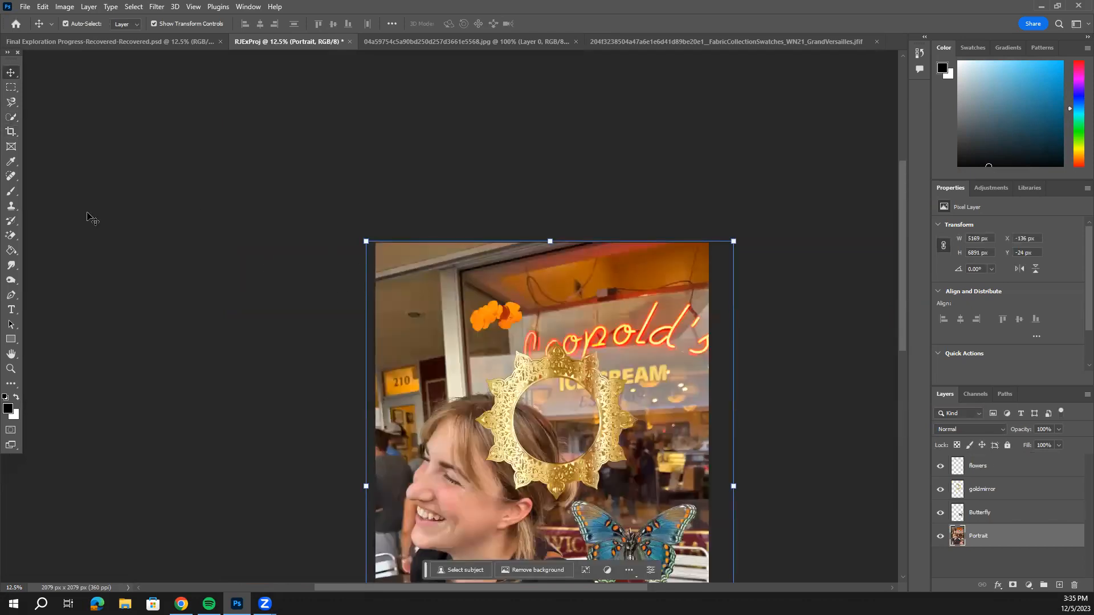
- Reset the Essentials workspace to restore the default layout
{"action": "left_click", "coordinate": [12, 150]}
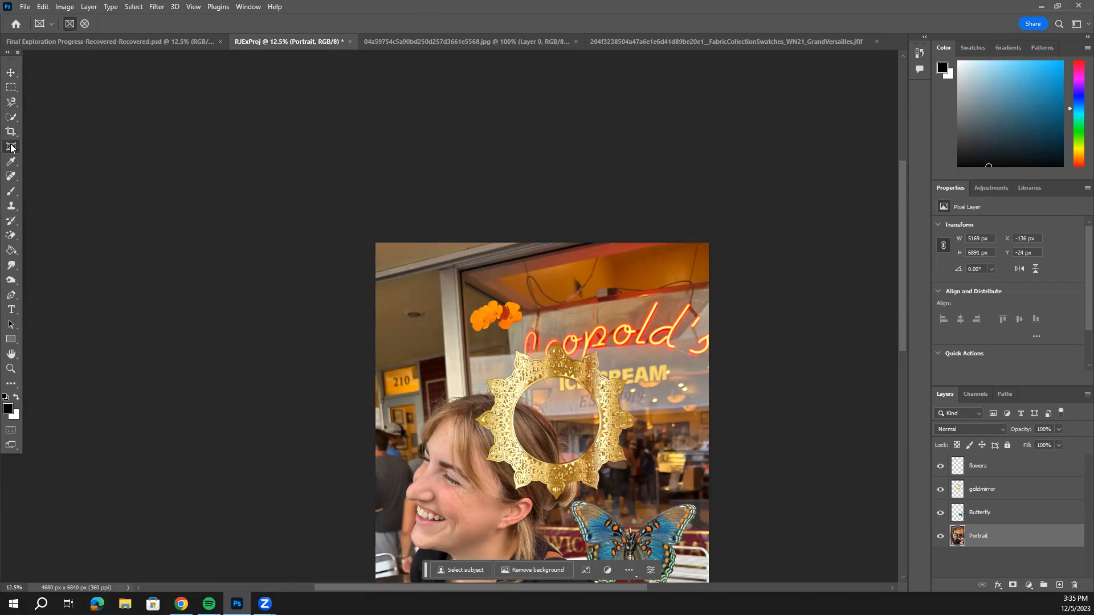
{"action": "left_click", "coordinate": [12, 162]}
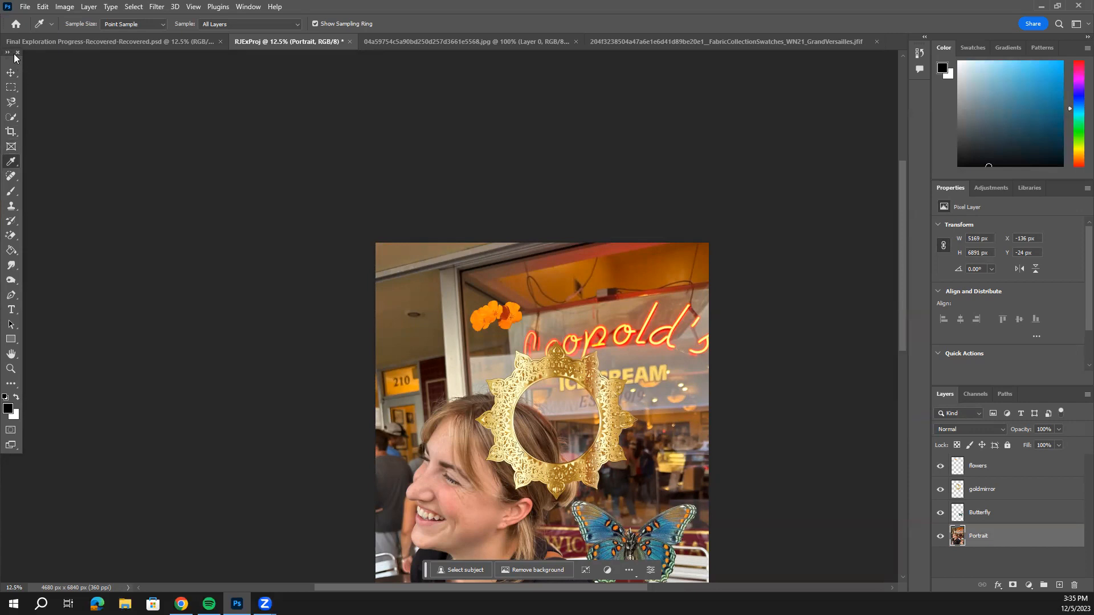
{"action": "left_click", "coordinate": [246, 7]}
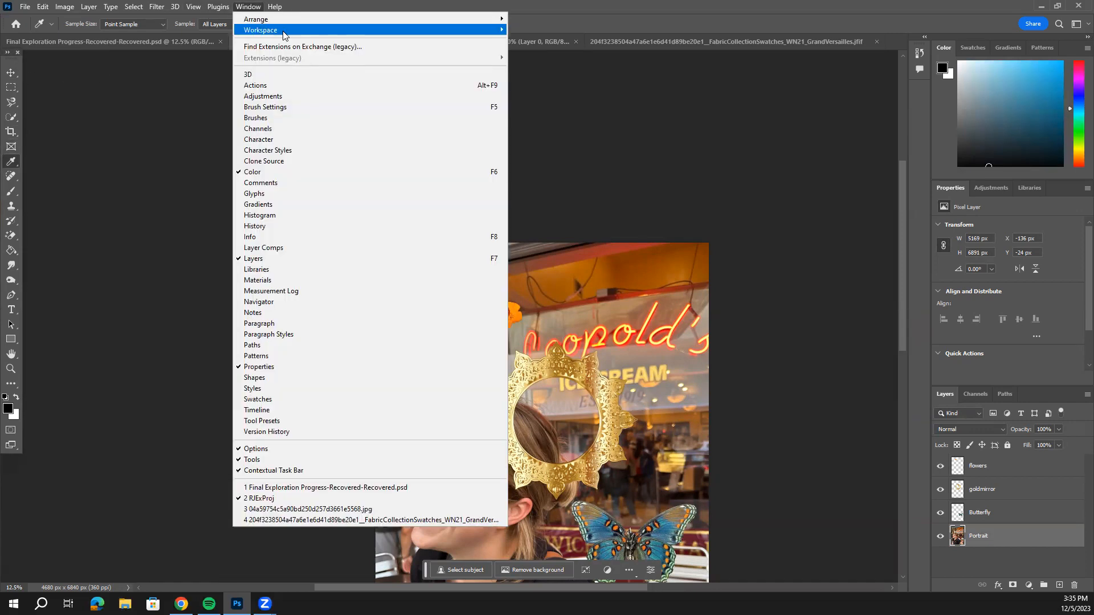
{"action": "mouse_move", "coordinate": [285, 31]}
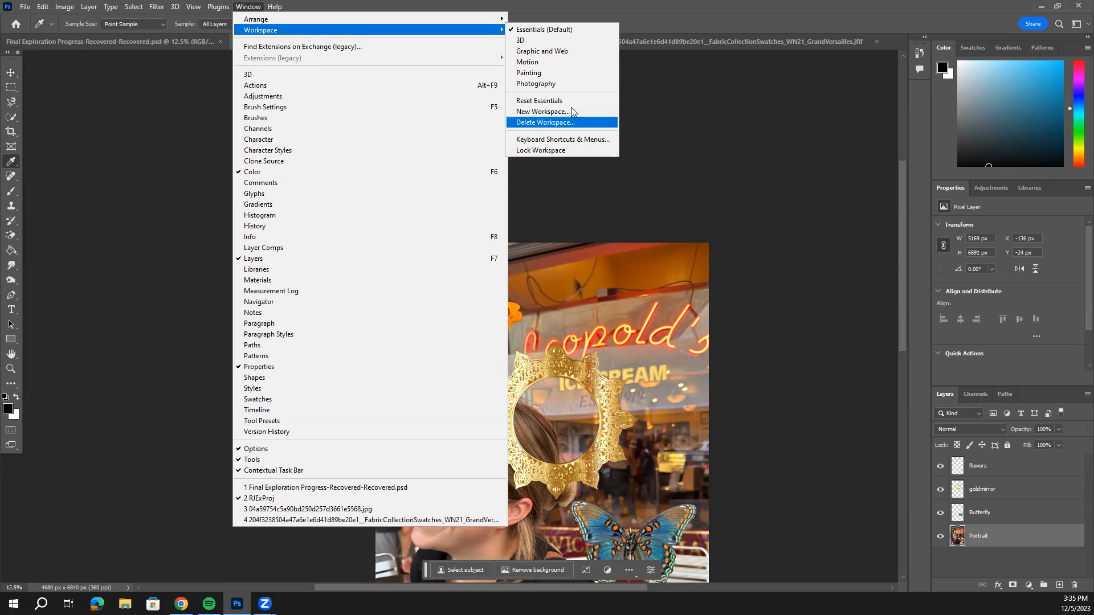
{"action": "left_click", "coordinate": [544, 100]}
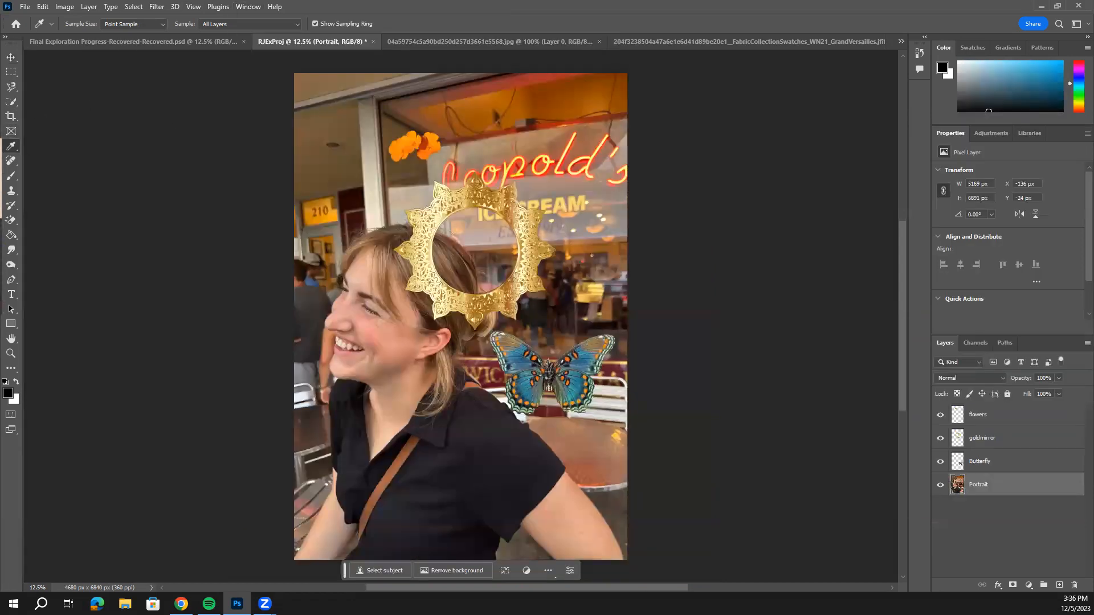
- Mask the flowers layer with a rectangular frame in the collage's upper left and scale the poppies to about 222% inside it
{"action": "left_click", "coordinate": [11, 133]}
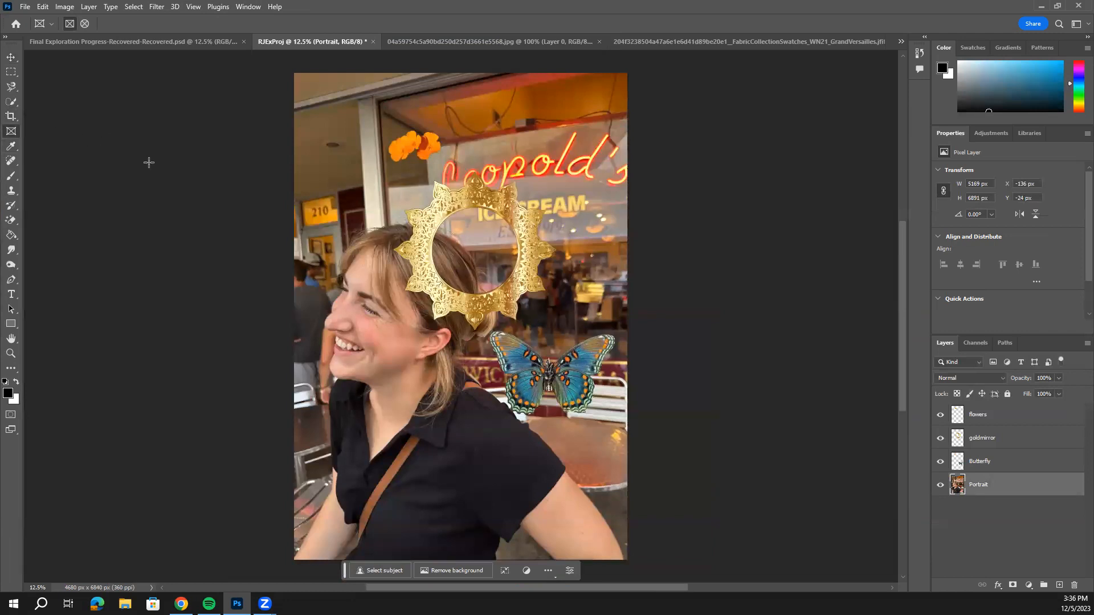
{"action": "left_click_drag", "start_coordinate": [330, 147], "coordinate": [405, 217]}
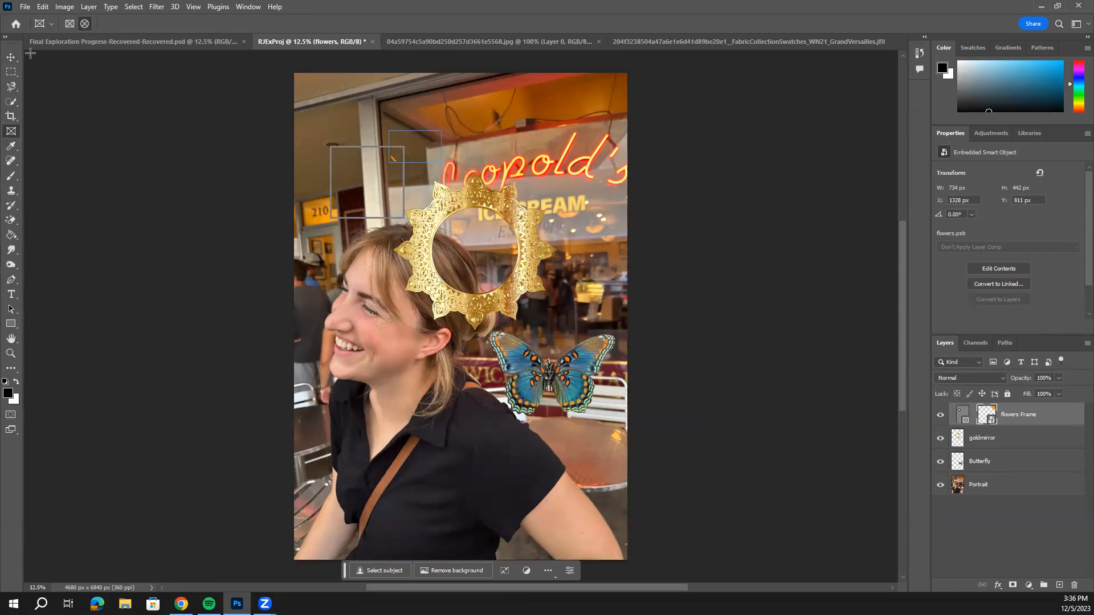
{"action": "left_click", "coordinate": [10, 57]}
{"action": "left_click_drag", "start_coordinate": [392, 156], "coordinate": [350, 205]}
{"action": "left_click_drag", "start_coordinate": [318, 147], "coordinate": [304, 139]}
{"action": "left_click_drag", "start_coordinate": [359, 160], "coordinate": [416, 158]}
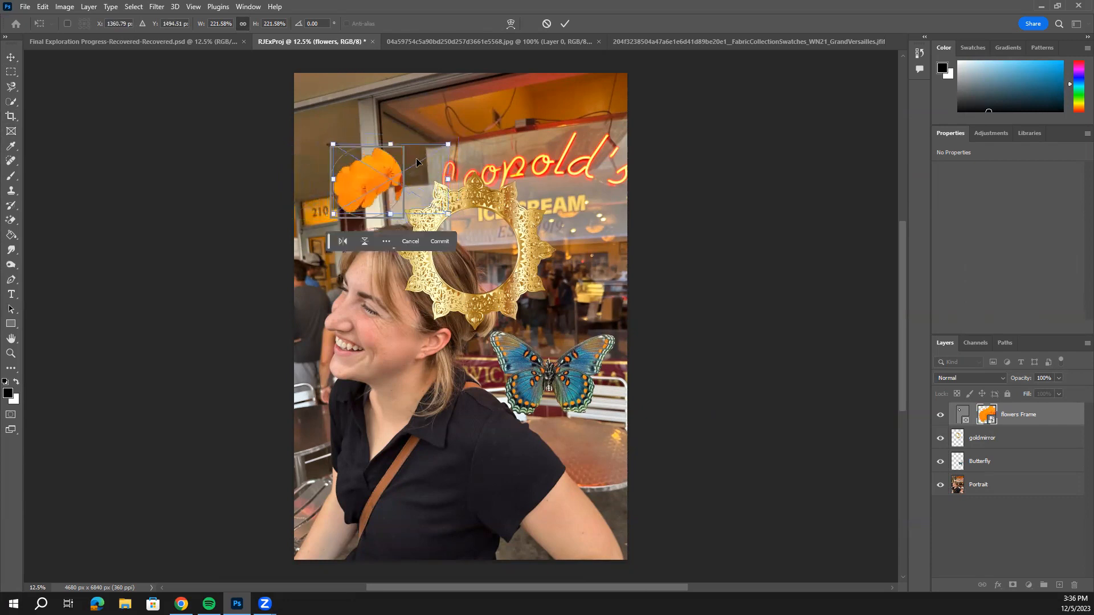
{"action": "key", "text": "Return"}
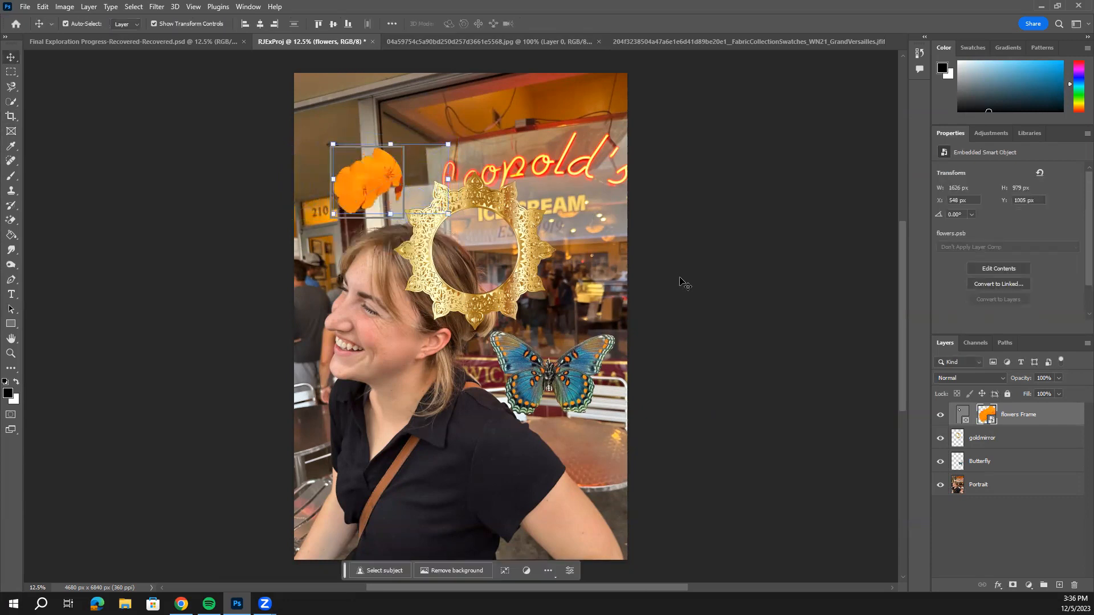
- Remove freckles and marks from the woman's upper cheek on the Portrait layer with the Content-Aware Spot Healing Brush
{"action": "left_click", "coordinate": [649, 292]}
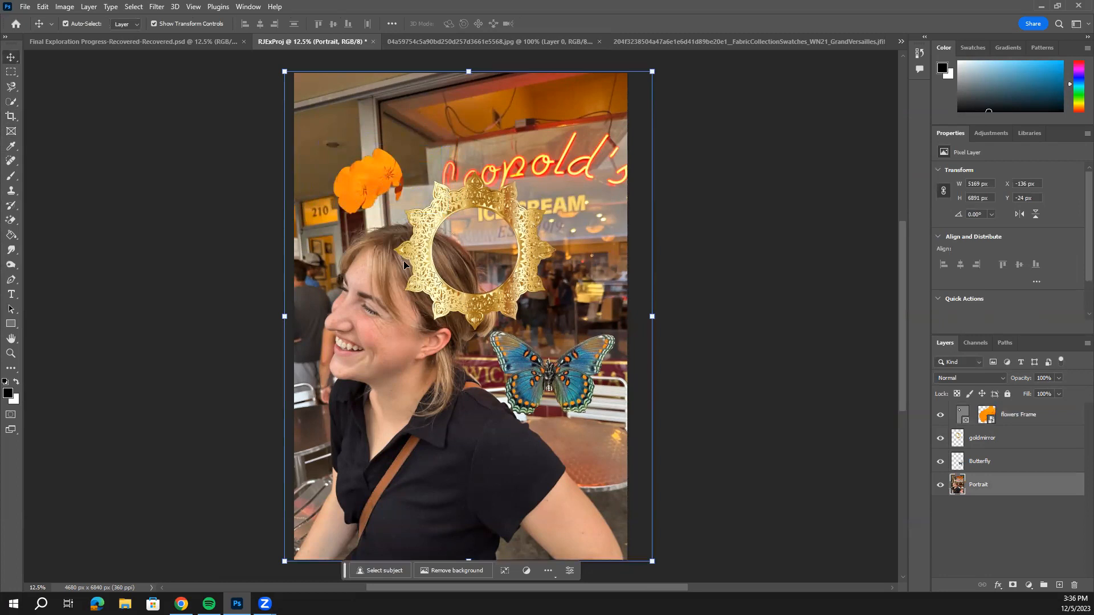
{"action": "left_click", "coordinate": [17, 126]}
{"action": "left_click", "coordinate": [68, 22]}
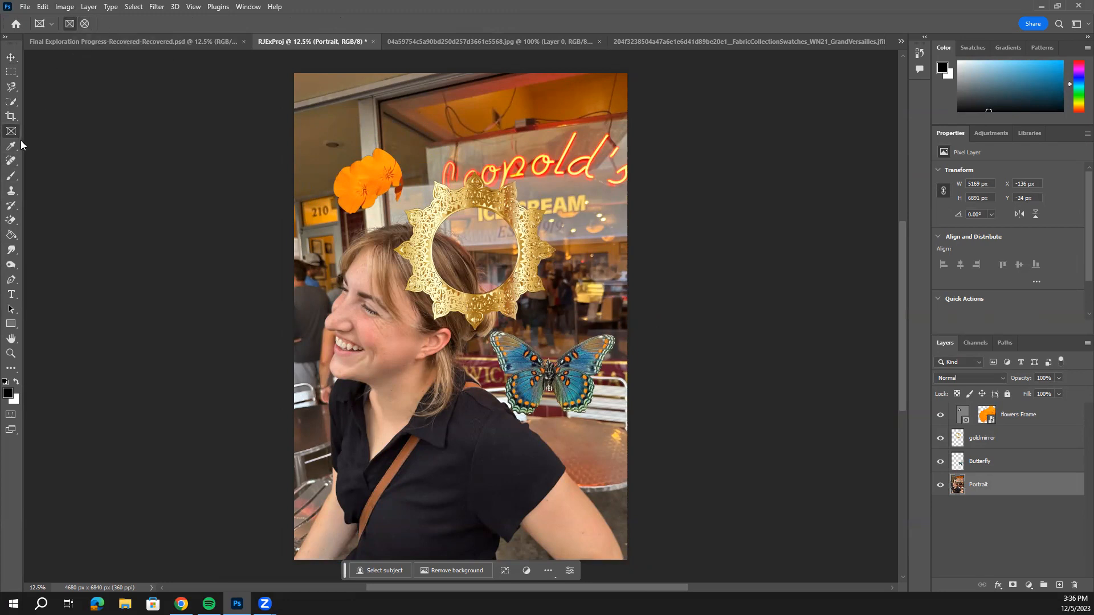
{"action": "left_click", "coordinate": [15, 159]}
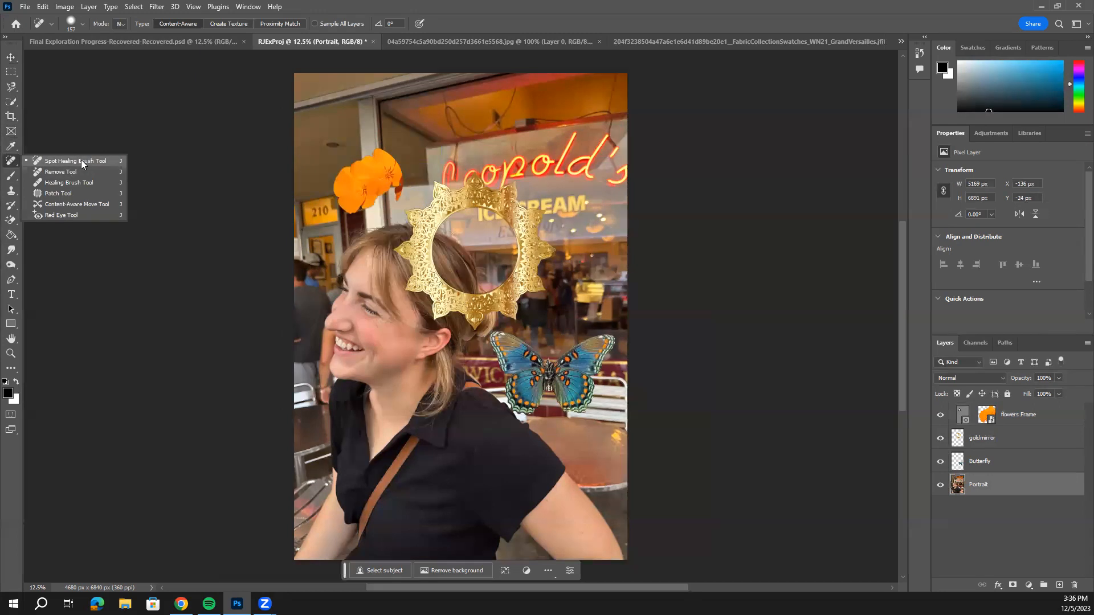
{"action": "left_click", "coordinate": [81, 161]}
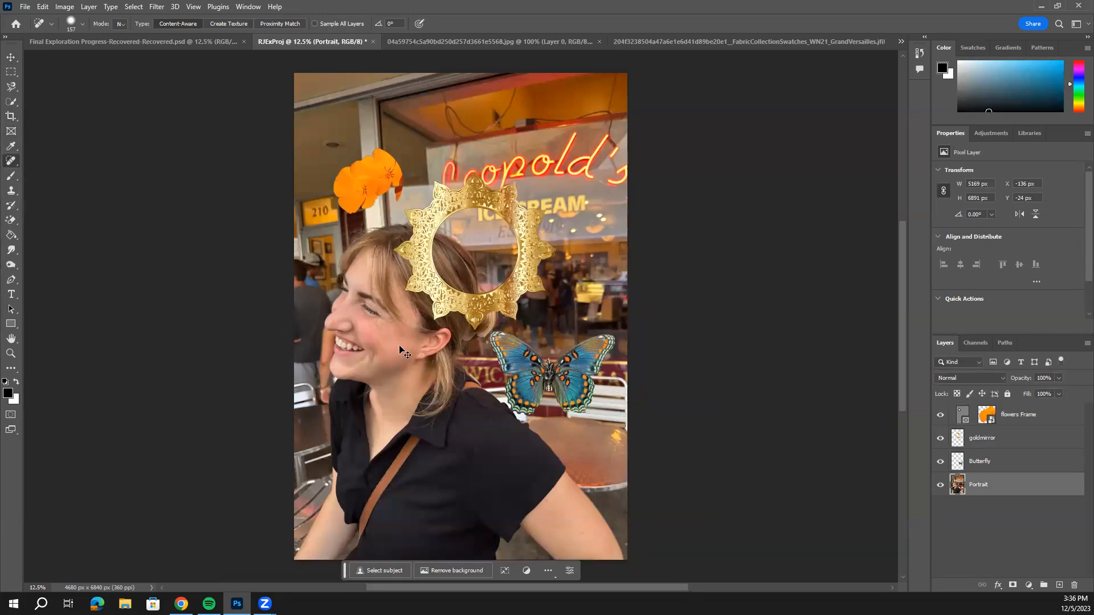
{"action": "scroll", "coordinate": [399, 351], "scroll_direction": "up", "scroll_amount": 5}
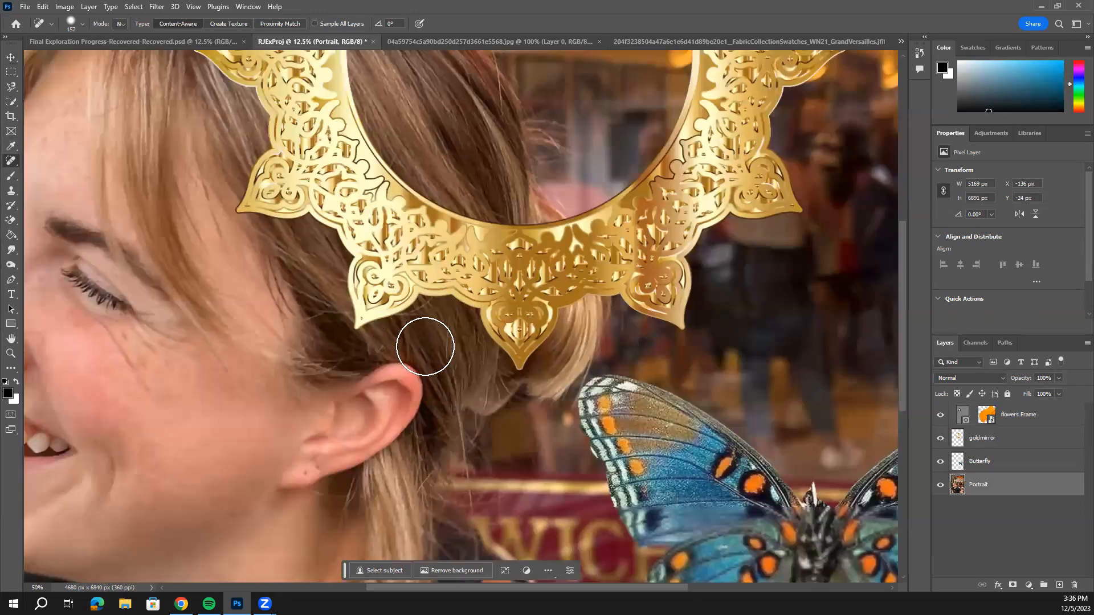
{"action": "key", "text": "ctrl+plus"}
{"action": "mouse_move", "coordinate": [142, 396]}
{"action": "left_mouse_down"}
{"action": "mouse_move", "coordinate": [652, 249]}
{"action": "mouse_move", "coordinate": [622, 243]}
{"action": "left_mouse_up"}
{"action": "mouse_move", "coordinate": [588, 346]}
{"action": "left_mouse_down"}
{"action": "mouse_move", "coordinate": [553, 300]}
{"action": "mouse_move", "coordinate": [529, 311]}
{"action": "mouse_move", "coordinate": [577, 404]}
{"action": "mouse_move", "coordinate": [558, 357]}
{"action": "mouse_move", "coordinate": [569, 362]}
{"action": "mouse_move", "coordinate": [579, 303]}
{"action": "mouse_move", "coordinate": [601, 285]}
{"action": "left_mouse_up"}
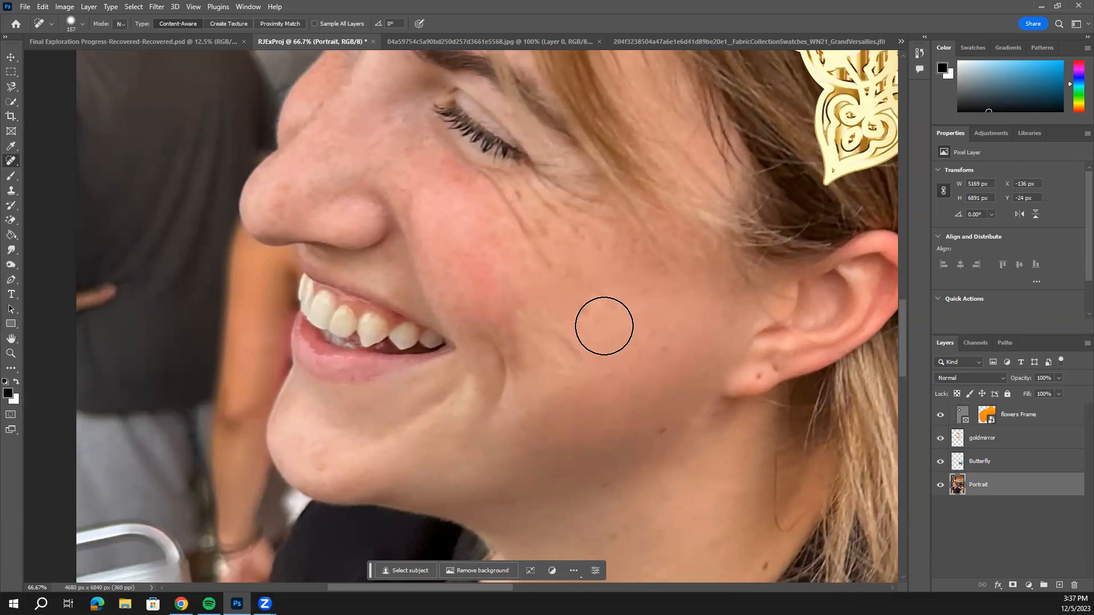
{"action": "left_click", "coordinate": [549, 240]}
{"action": "left_click", "coordinate": [534, 221]}
{"action": "left_click", "coordinate": [518, 206]}
{"action": "left_click", "coordinate": [584, 226]}
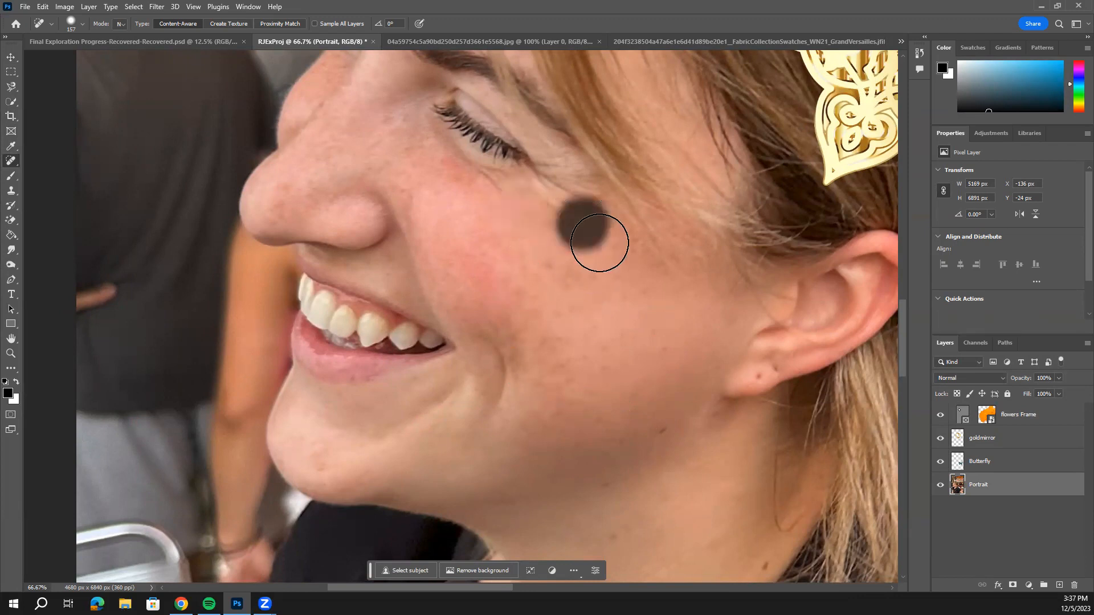
{"action": "left_click", "coordinate": [566, 198]}
{"action": "left_click", "coordinate": [498, 206]}
{"action": "left_click", "coordinate": [488, 197]}
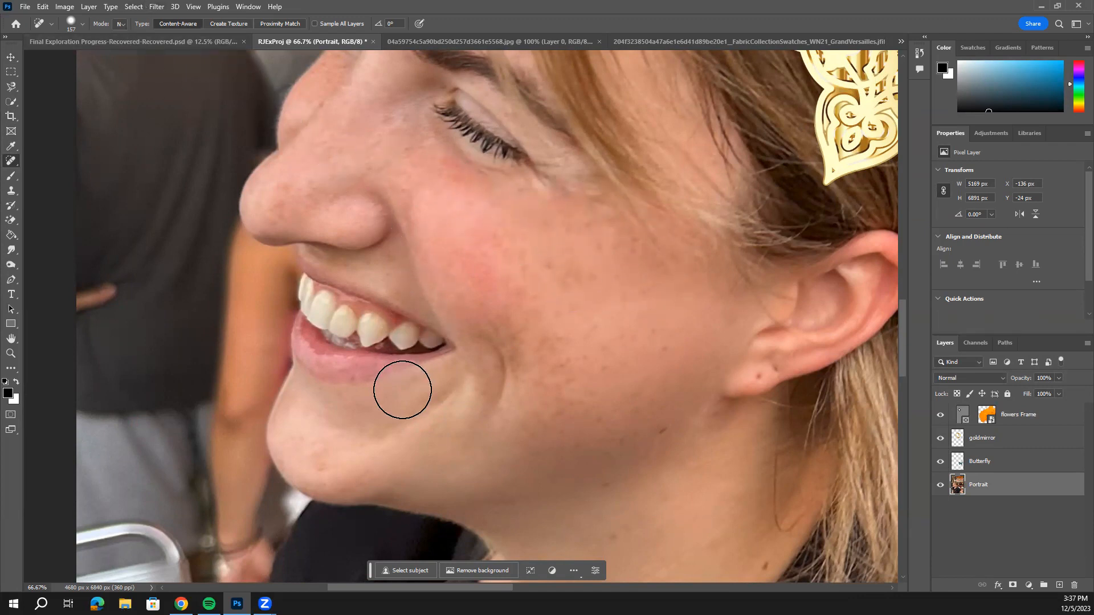
- Set the Spot Healing Brush size to 37 px and remove the small marks on the woman's earlobe, jaw and neck
{"action": "left_click", "coordinate": [82, 25]}
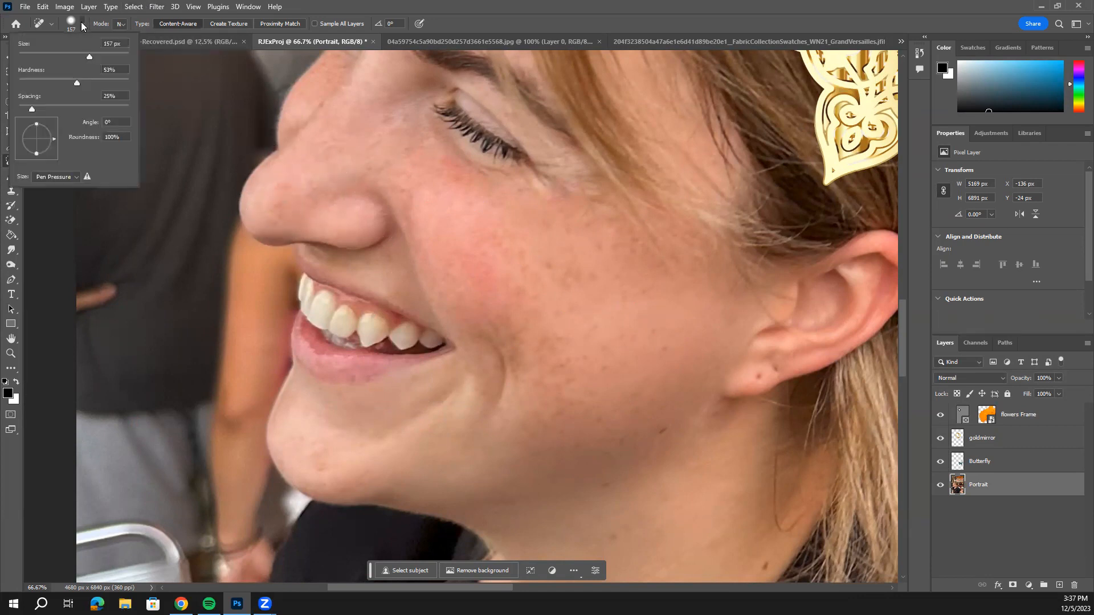
{"action": "left_click_drag", "start_coordinate": [85, 54], "coordinate": [36, 55]}
{"action": "key", "text": "Return"}
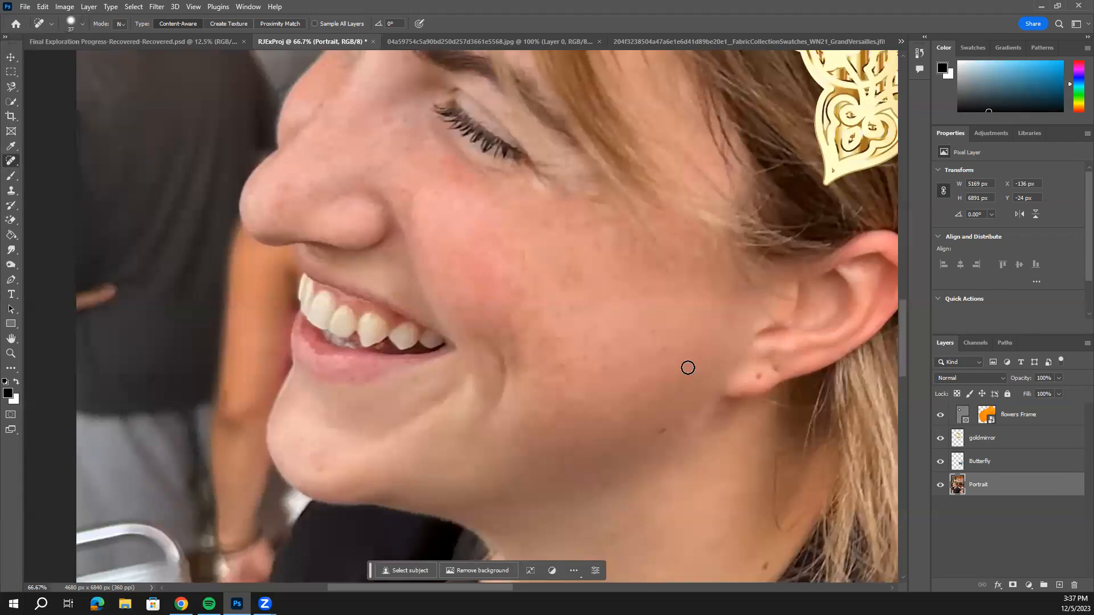
{"action": "left_click", "coordinate": [757, 375]}
{"action": "scroll", "coordinate": [735, 480], "scroll_direction": "down", "scroll_amount": 1}
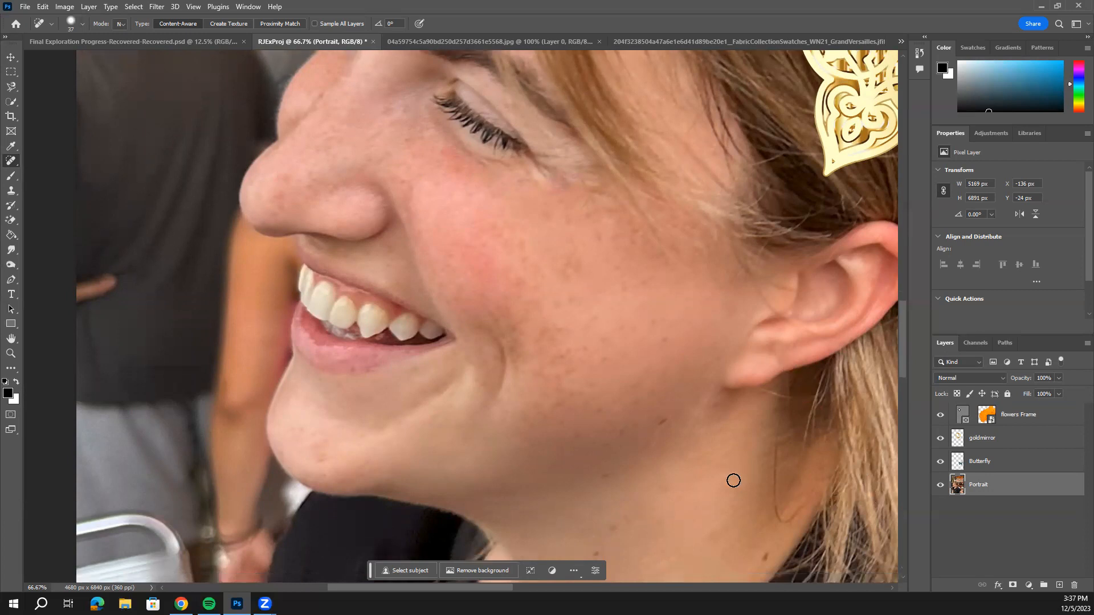
{"action": "left_click", "coordinate": [597, 543]}
{"action": "left_click", "coordinate": [663, 412]}
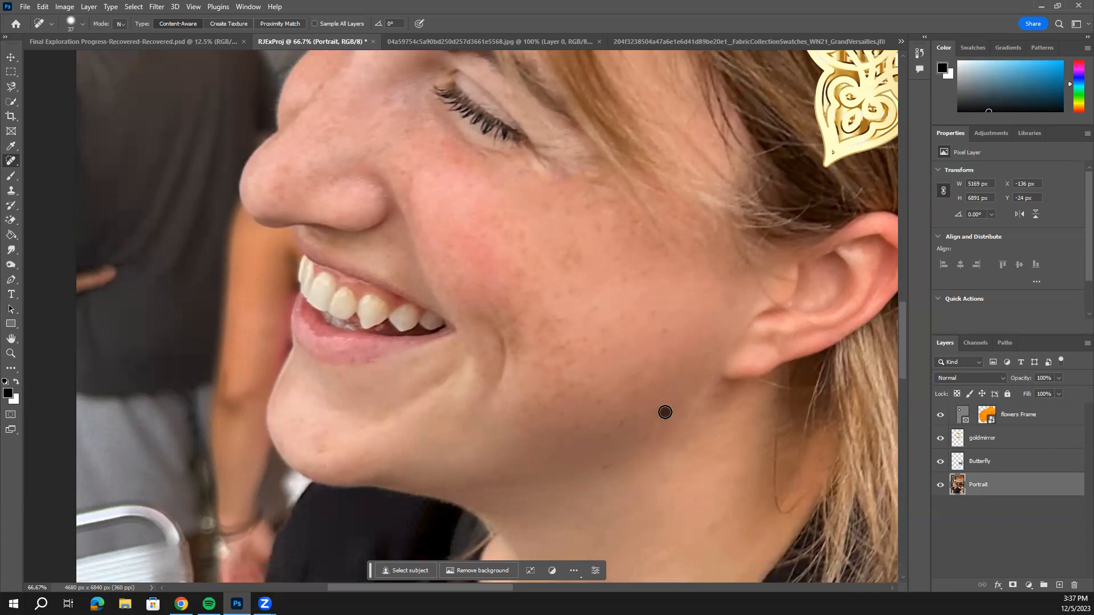
{"action": "scroll", "coordinate": [691, 425], "scroll_direction": "down", "scroll_amount": 5}
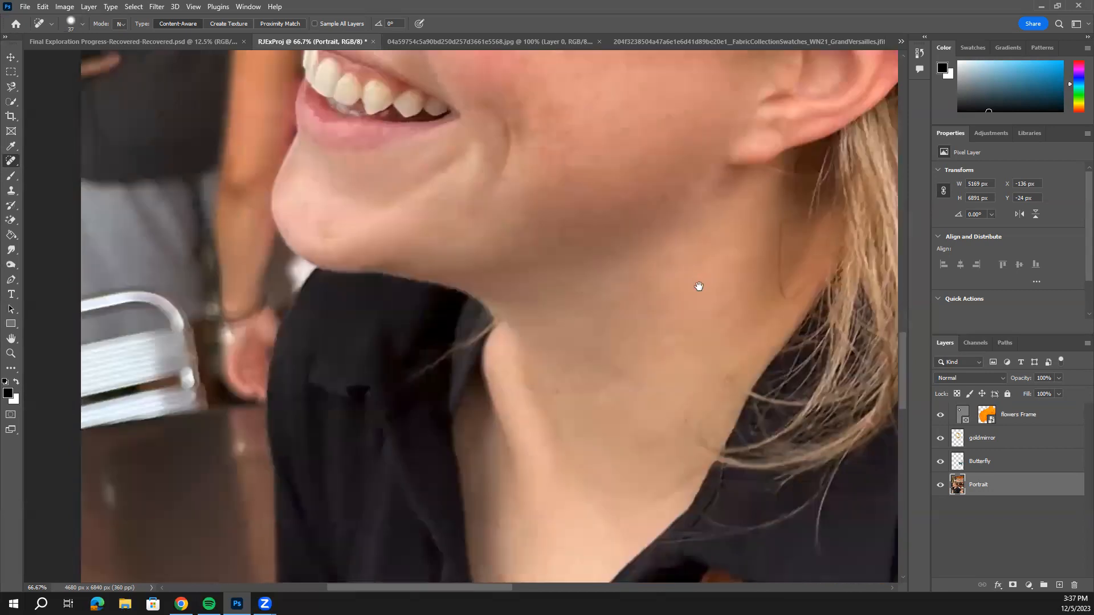
{"action": "left_click", "coordinate": [554, 415]}
{"action": "left_click", "coordinate": [577, 454]}
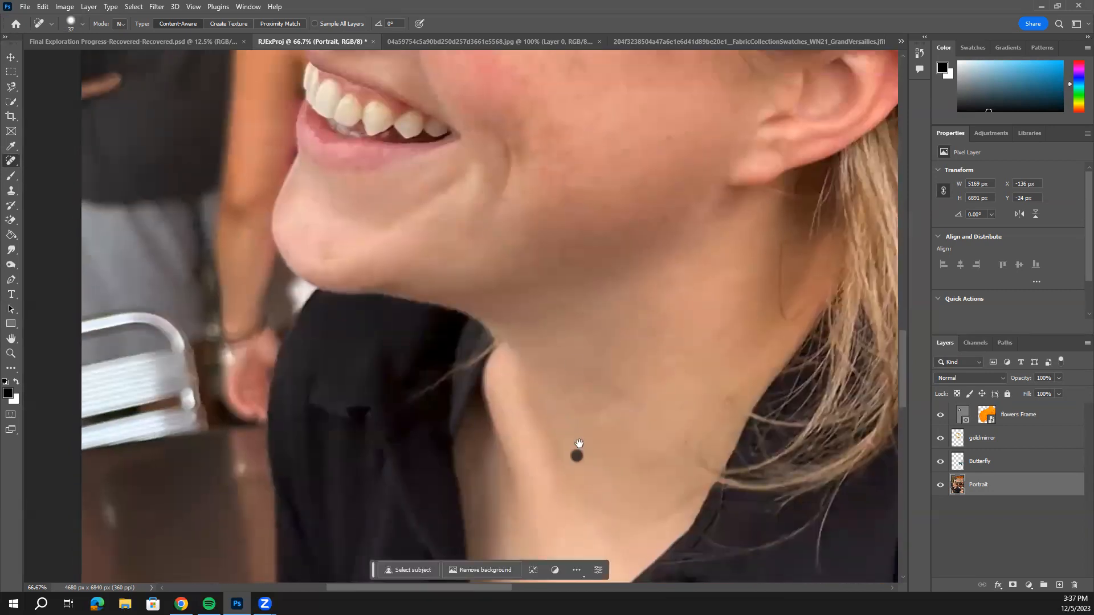
- Heal the marks and bright patch beneath the outer corner of the woman's eye on the Portrait layer
{"action": "left_click_drag", "start_coordinate": [543, 239], "coordinate": [559, 409]}
{"action": "scroll", "coordinate": [564, 376], "scroll_direction": "up", "scroll_amount": 3}
{"action": "mouse_move", "coordinate": [516, 317]}
{"action": "left_mouse_down"}
{"action": "mouse_move", "coordinate": [531, 349]}
{"action": "mouse_move", "coordinate": [523, 383]}
{"action": "left_mouse_up"}
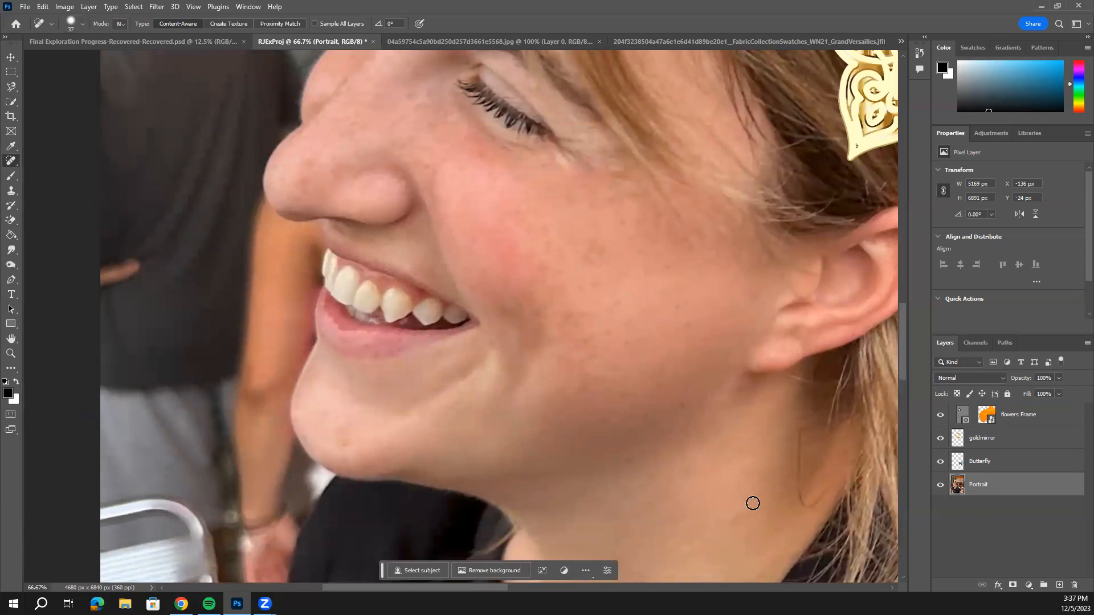
{"action": "left_click_drag", "start_coordinate": [532, 247], "coordinate": [559, 395]}
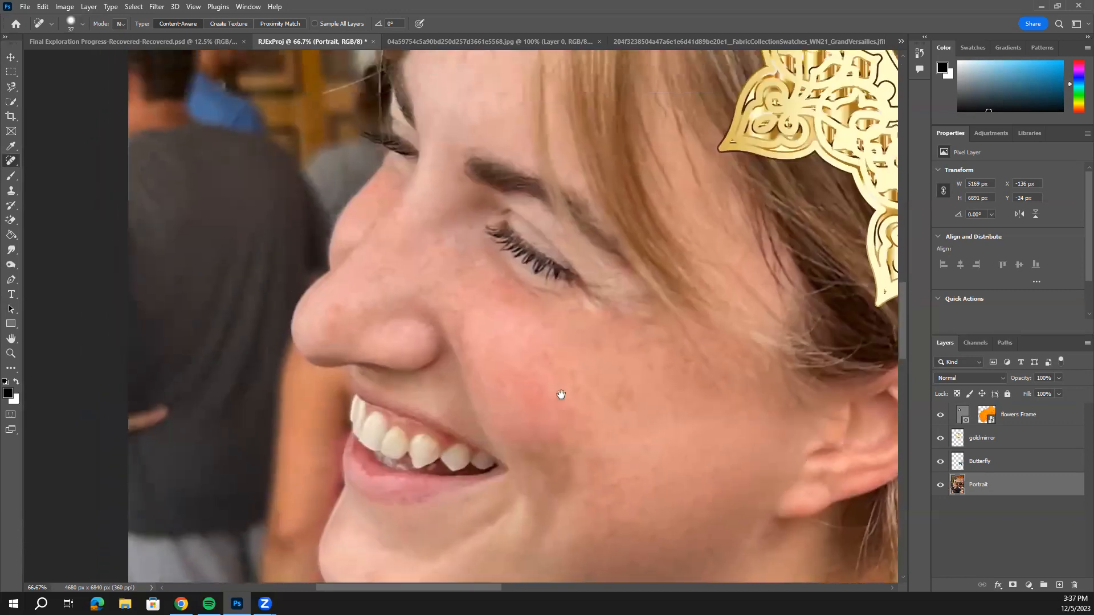
{"action": "left_click_drag", "start_coordinate": [595, 308], "coordinate": [608, 291]}
{"action": "left_click", "coordinate": [591, 285]}
{"action": "left_click", "coordinate": [593, 296]}
{"action": "left_click", "coordinate": [581, 310]}
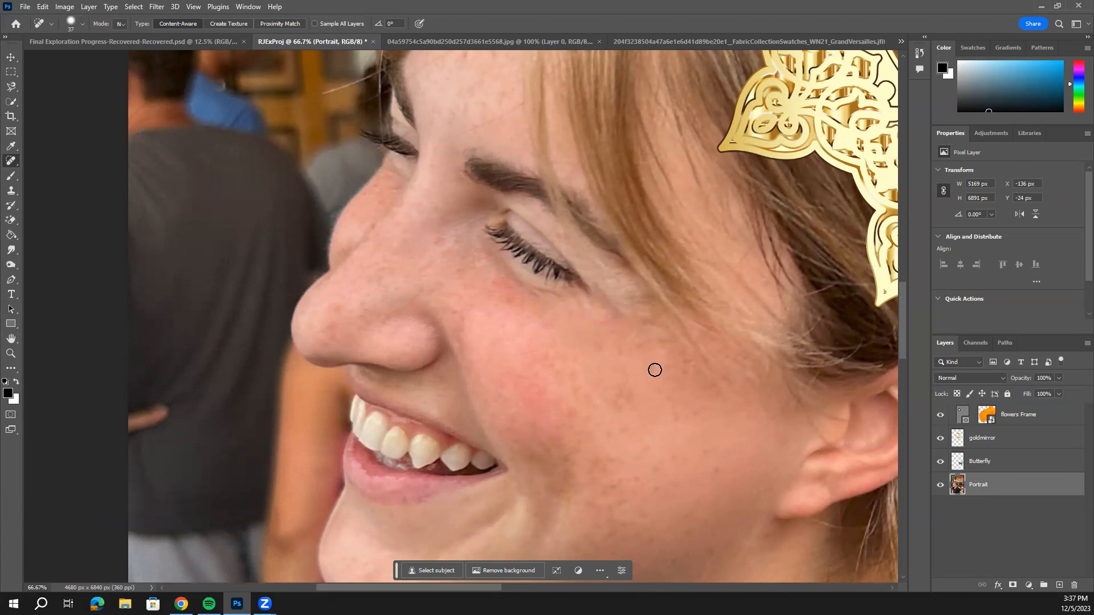
{"action": "key", "text": "ctrl+minus"}
{"action": "key", "text": "ctrl+minus"}
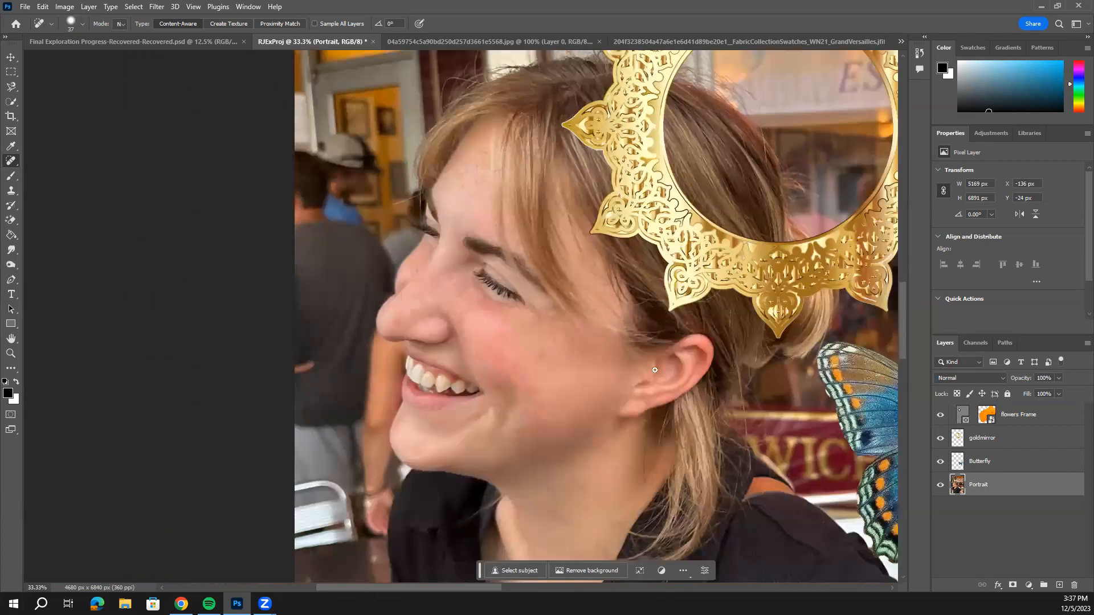
{"action": "key", "text": "ctrl+minus"}
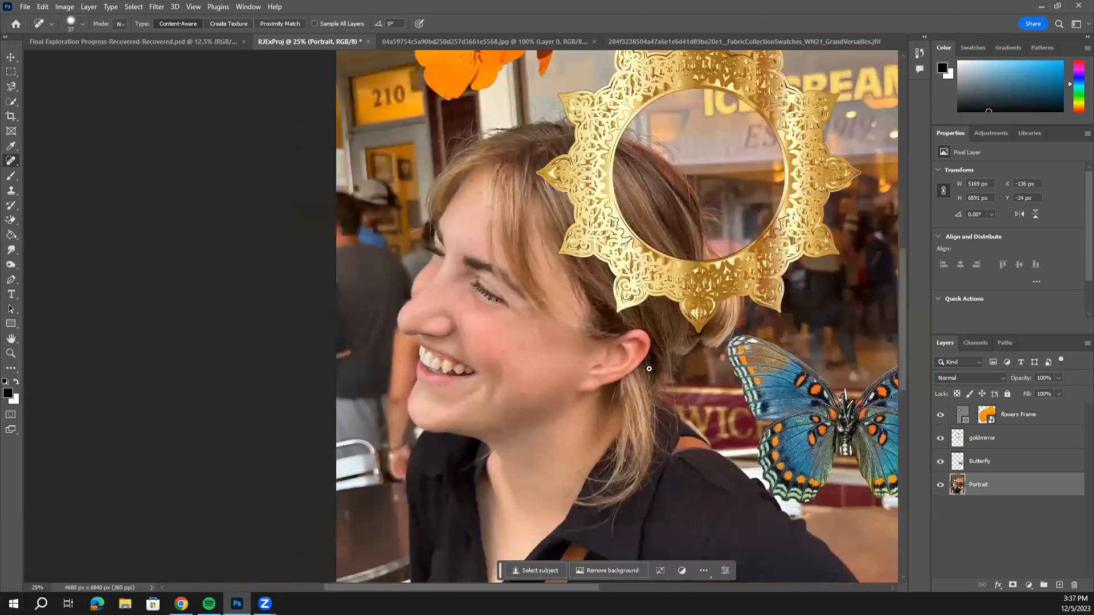
- Choose the Brush Tool with the 2500 px poppy plant brush tip
{"action": "left_click", "coordinate": [13, 178]}
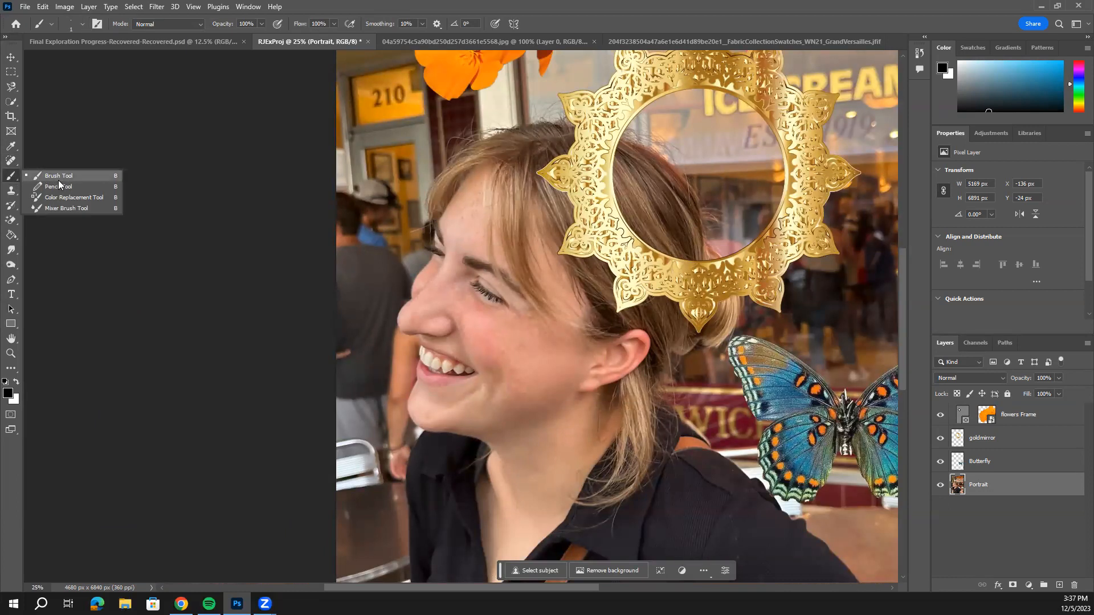
{"action": "left_click", "coordinate": [86, 178]}
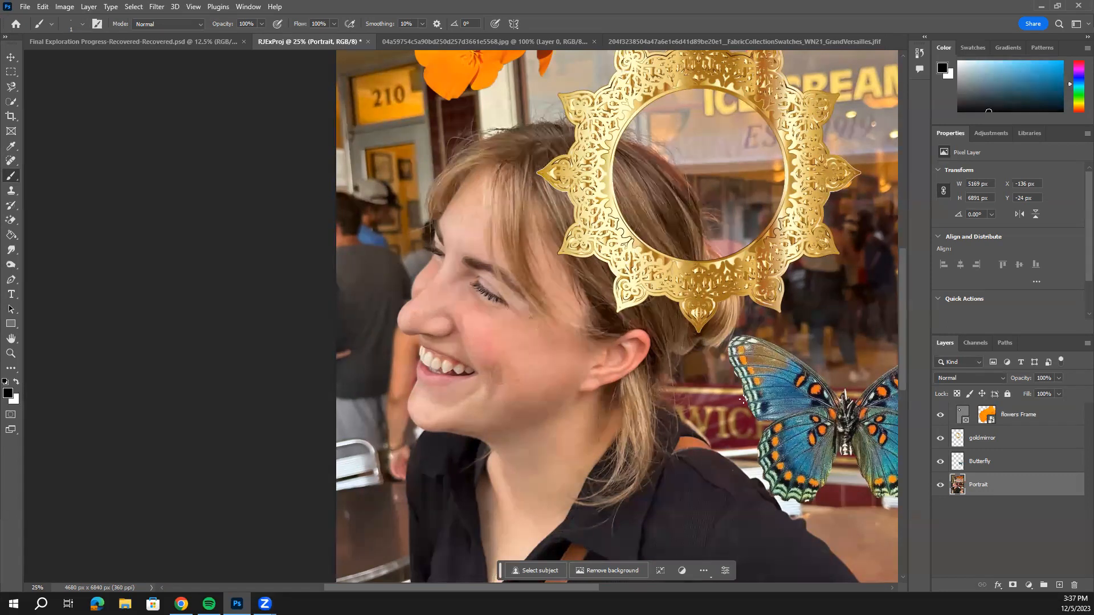
{"action": "left_click", "coordinate": [98, 25]}
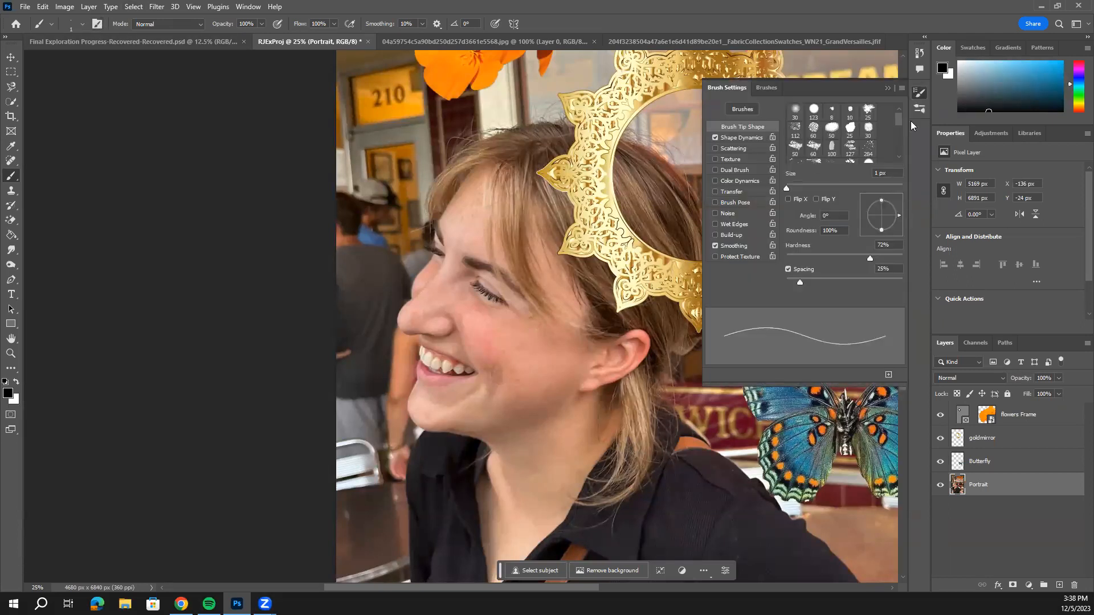
{"action": "mouse_move", "coordinate": [900, 119]}
{"action": "left_mouse_down"}
{"action": "mouse_move", "coordinate": [900, 153]}
{"action": "mouse_move", "coordinate": [898, 136]}
{"action": "left_mouse_up"}
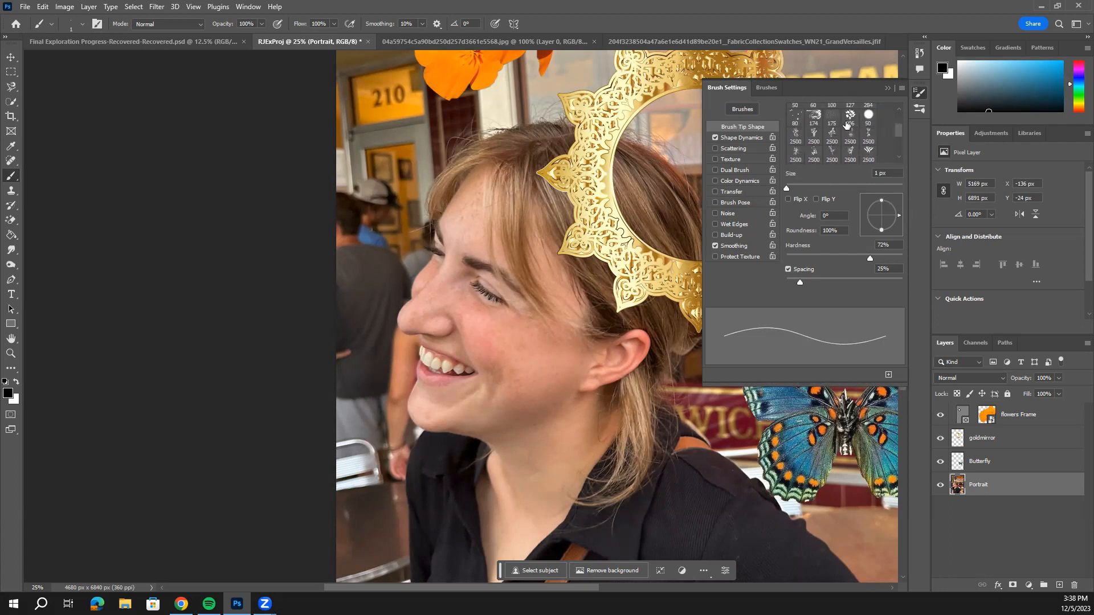
{"action": "left_click", "coordinate": [813, 134]}
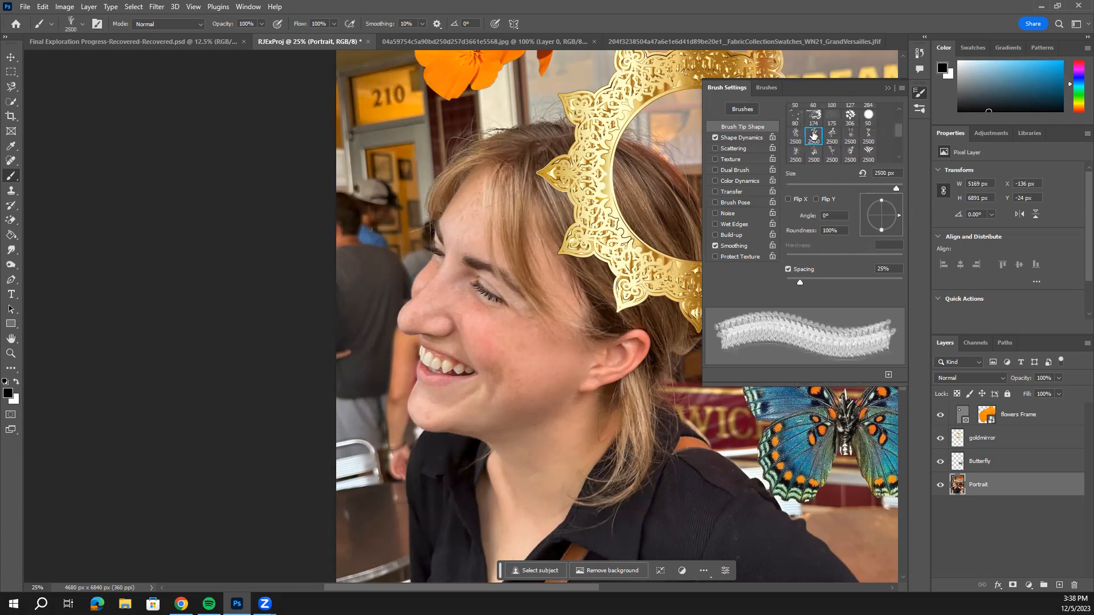
- Stamp black poppy plants across the woman's face and hair on the Portrait layer
{"action": "left_click", "coordinate": [514, 342]}
{"action": "left_click", "coordinate": [619, 368]}
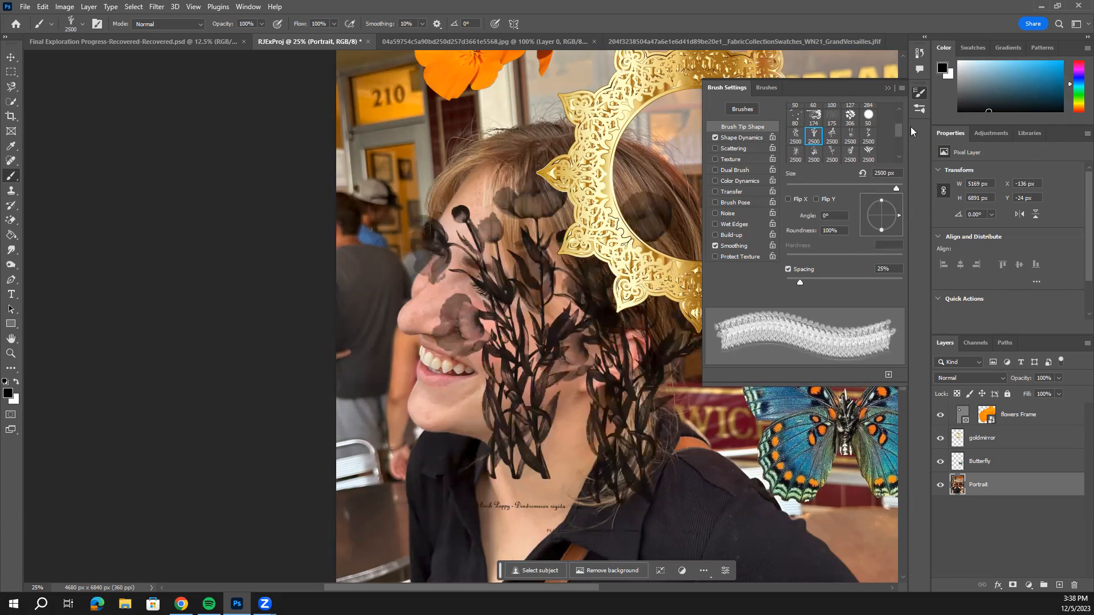
{"action": "left_click", "coordinate": [887, 88]}
{"action": "left_click", "coordinate": [672, 359]}
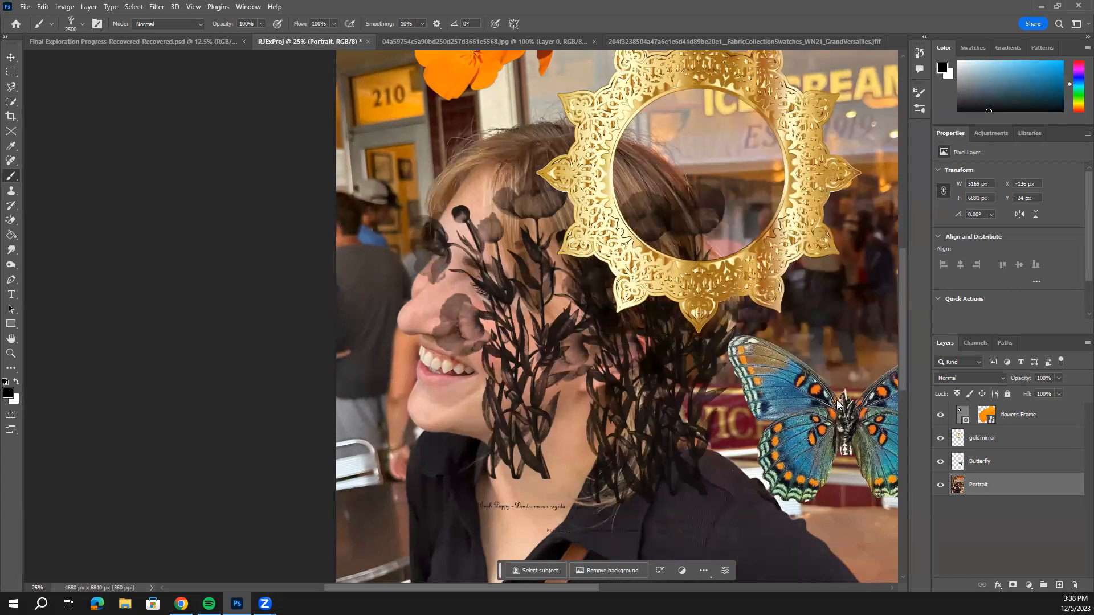
- Set the foreground color to blue 00bafe
{"action": "key", "text": "i"}
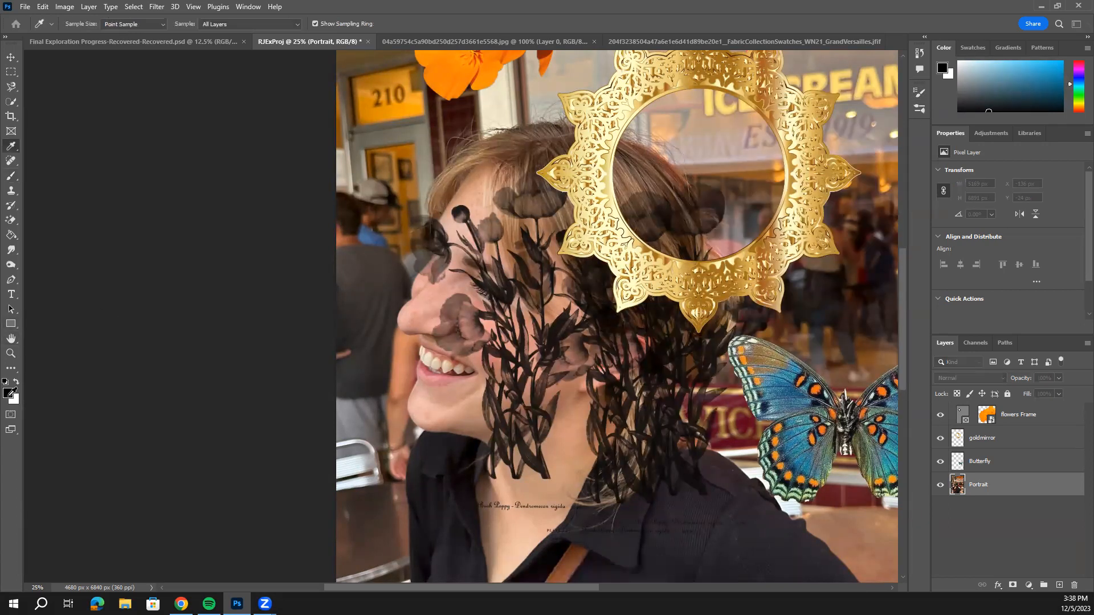
{"action": "left_click", "coordinate": [8, 394]}
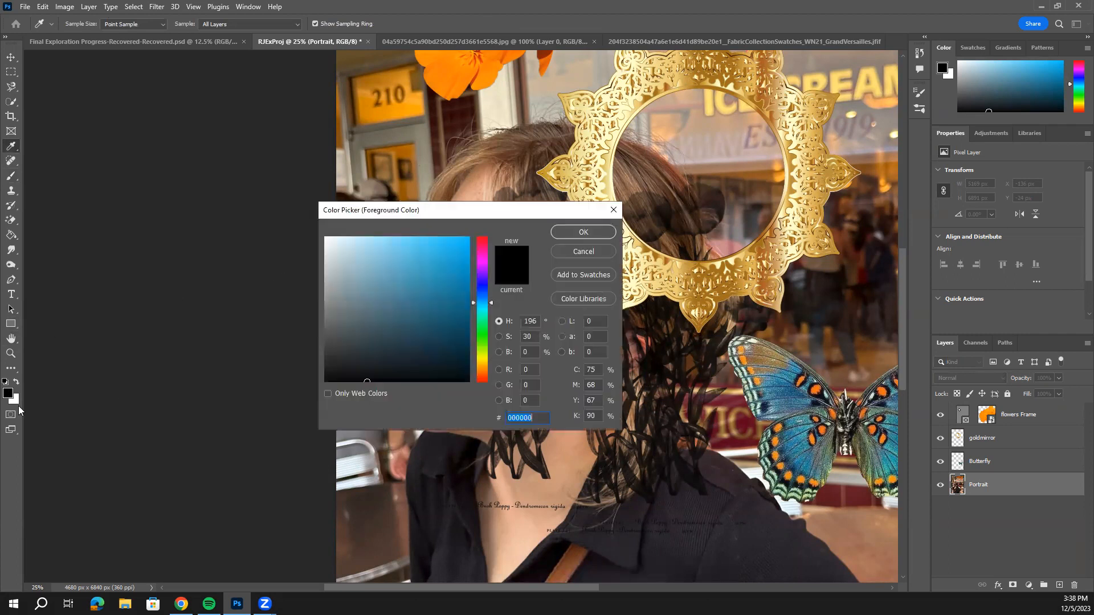
{"action": "type", "text": "00bafe"}
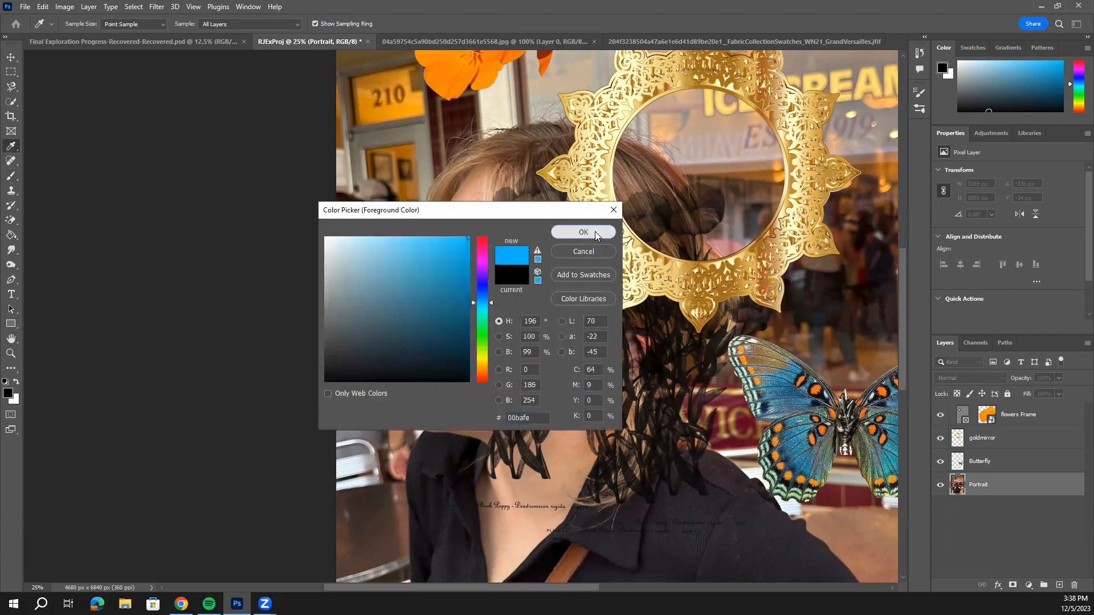
{"action": "left_click", "coordinate": [594, 232]}
- Try blue poppy plant stamps over the woman's face and hair, and undo all the black and blue stamps
{"action": "left_click", "coordinate": [531, 342]}
{"action": "left_click", "coordinate": [678, 374]}
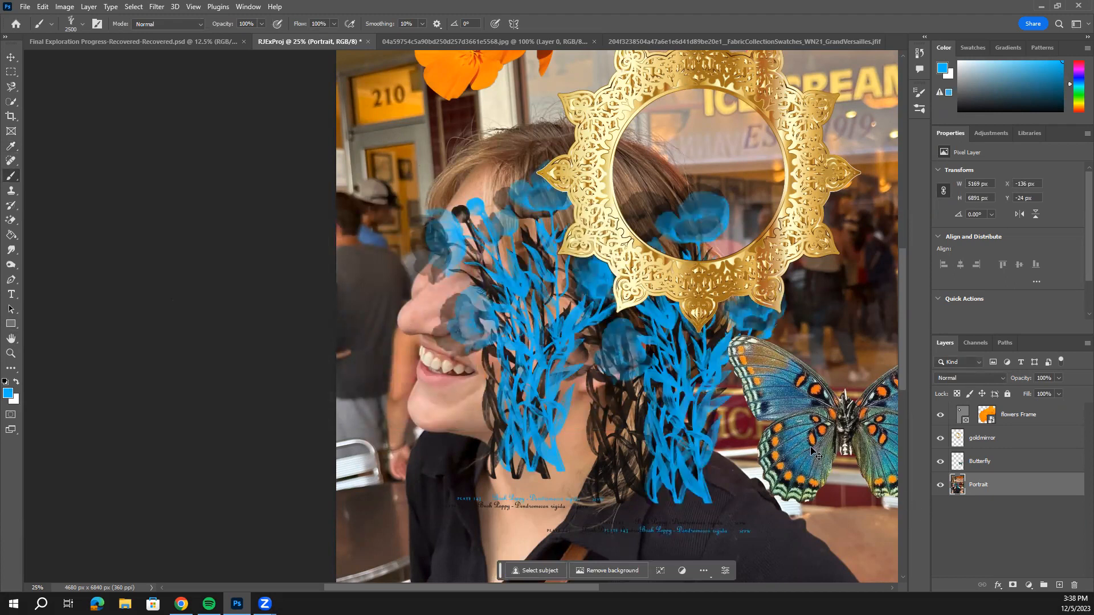
{"action": "key", "text": "ctrl+minus"}
{"action": "key", "text": "ctrl+minus"}
{"action": "key", "text": "ctrl+z"}
{"action": "key", "text": "ctrl+z"}
{"action": "key", "text": "ctrl+z"}
{"action": "key", "text": "ctrl+z"}
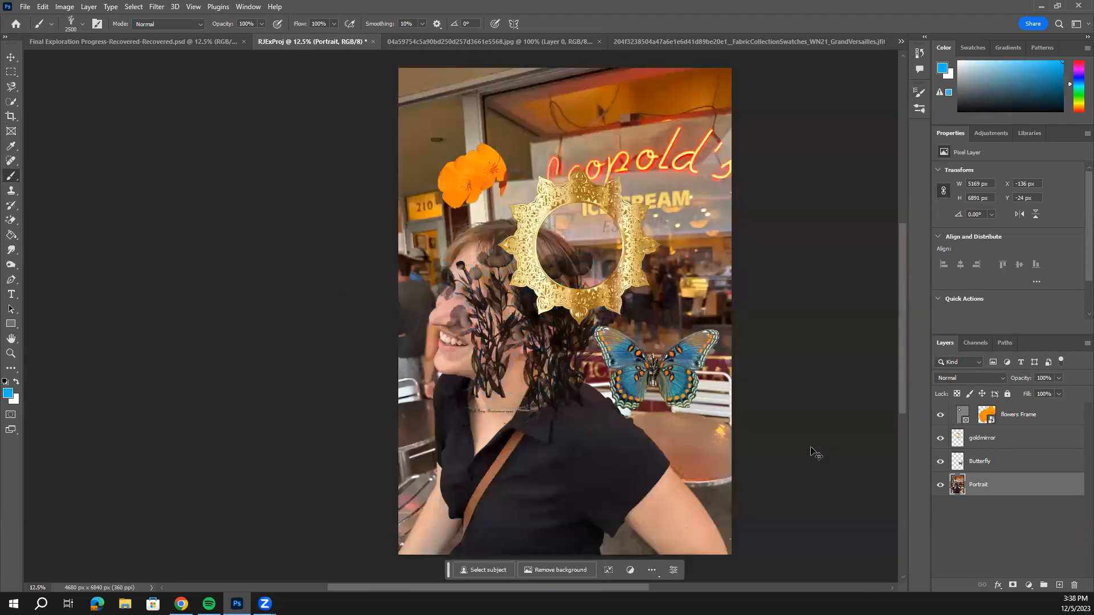
{"action": "key", "text": "ctrl+z"}
{"action": "key", "text": "ctrl+z"}
{"action": "key", "text": "ctrl+z"}
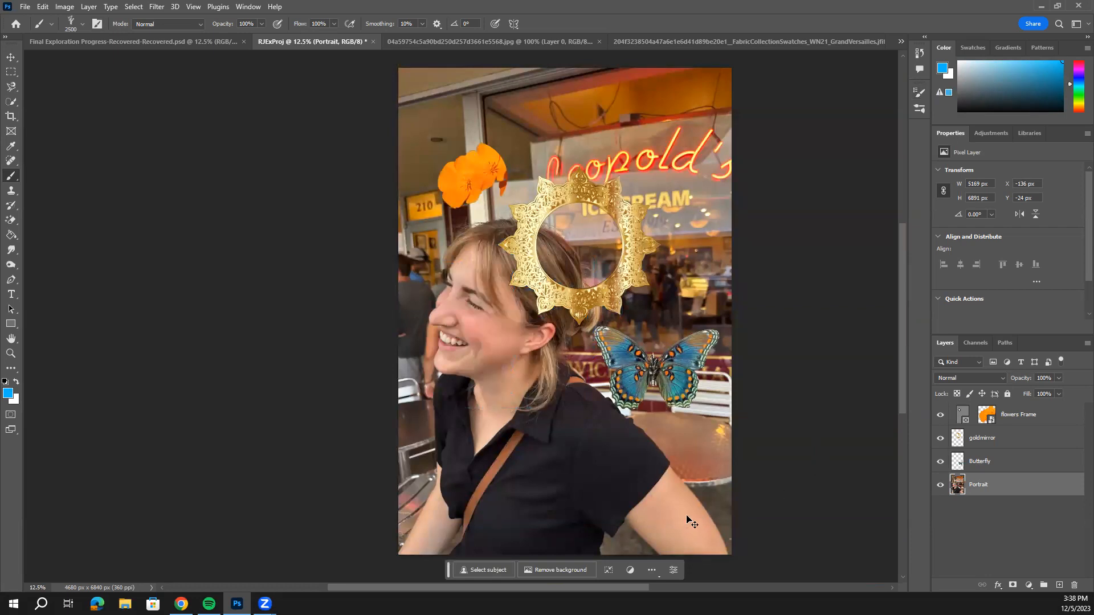
- Stamp three blue poppy plants along the lower edge of the Portrait layer, from the right corner to the center
{"action": "left_click", "coordinate": [700, 548]}
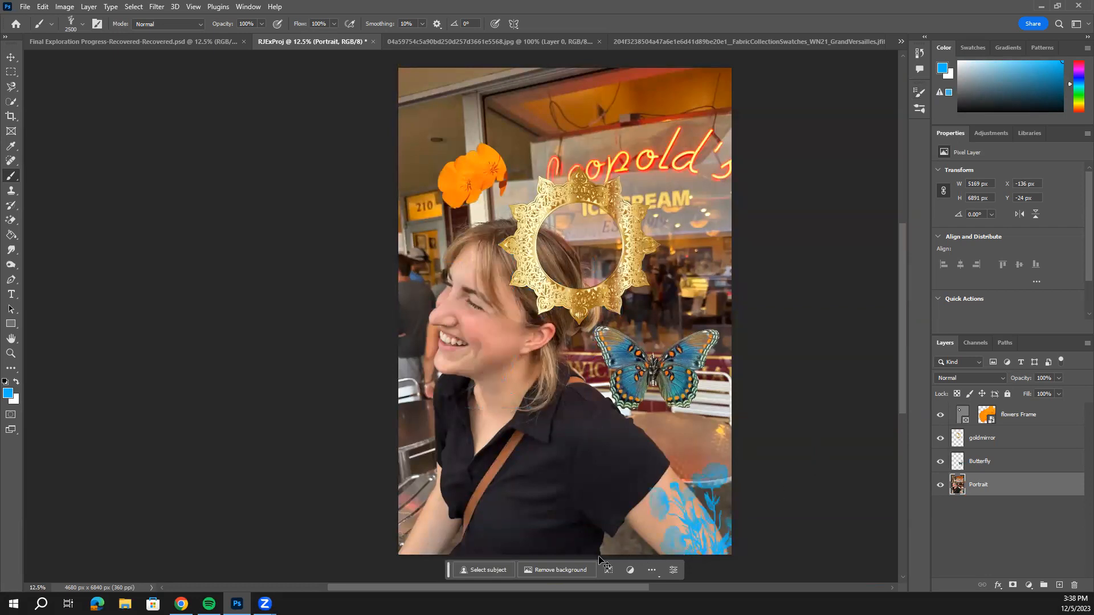
{"action": "left_click", "coordinate": [620, 555]}
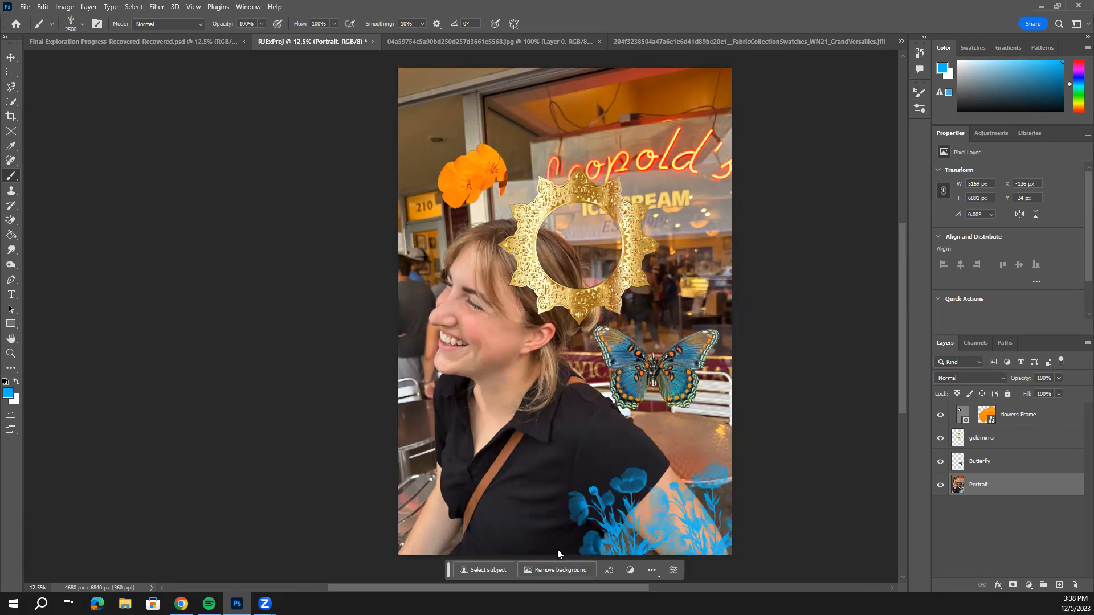
{"action": "left_click", "coordinate": [540, 556]}
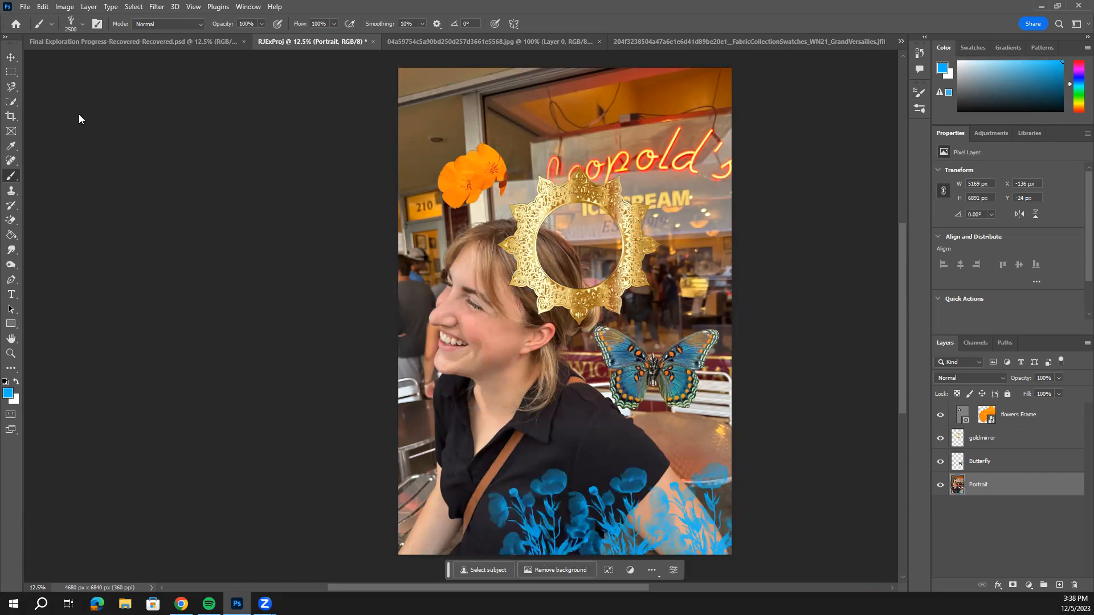
- Switch to a 2500 px leafy plant brush tip and stamp blue foliage at both ends of the poppy border
{"action": "left_click", "coordinate": [97, 24]}
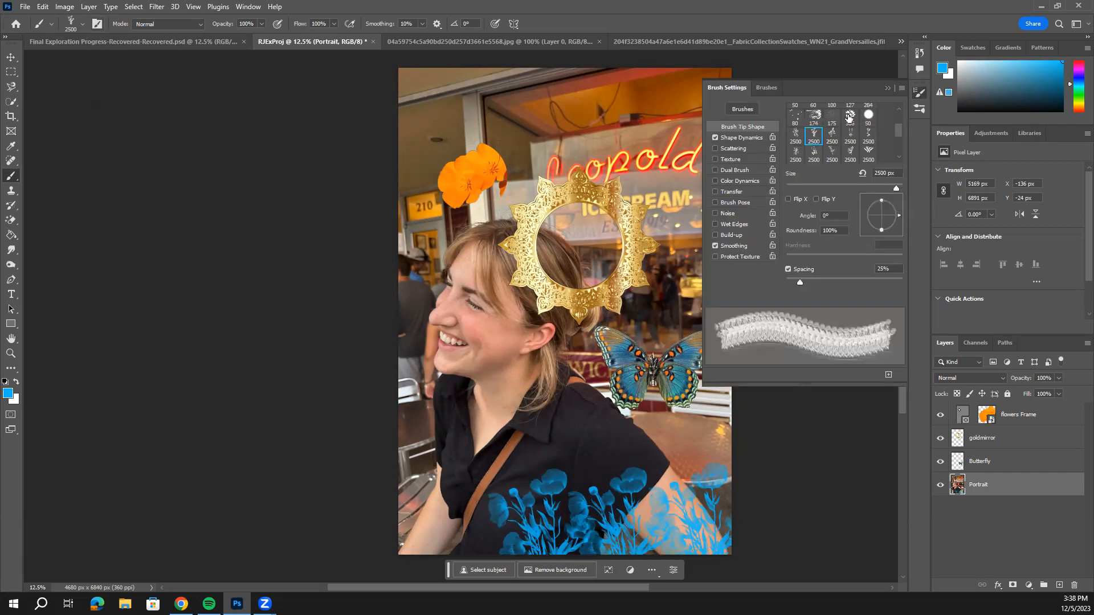
{"action": "left_click", "coordinate": [460, 521]}
{"action": "left_click", "coordinate": [735, 504]}
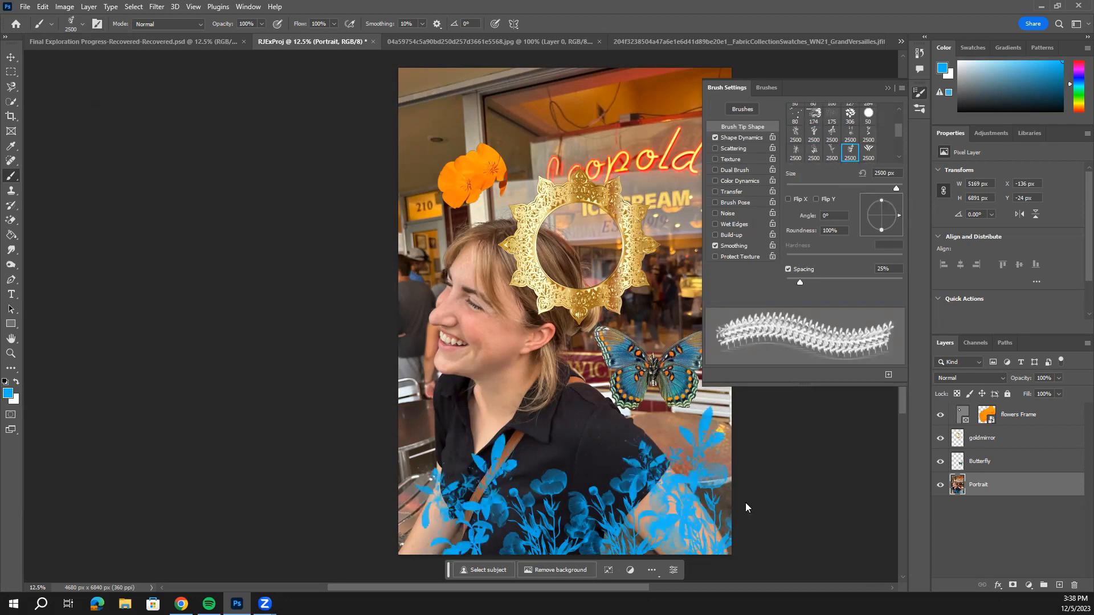
{"action": "left_click", "coordinate": [410, 537]}
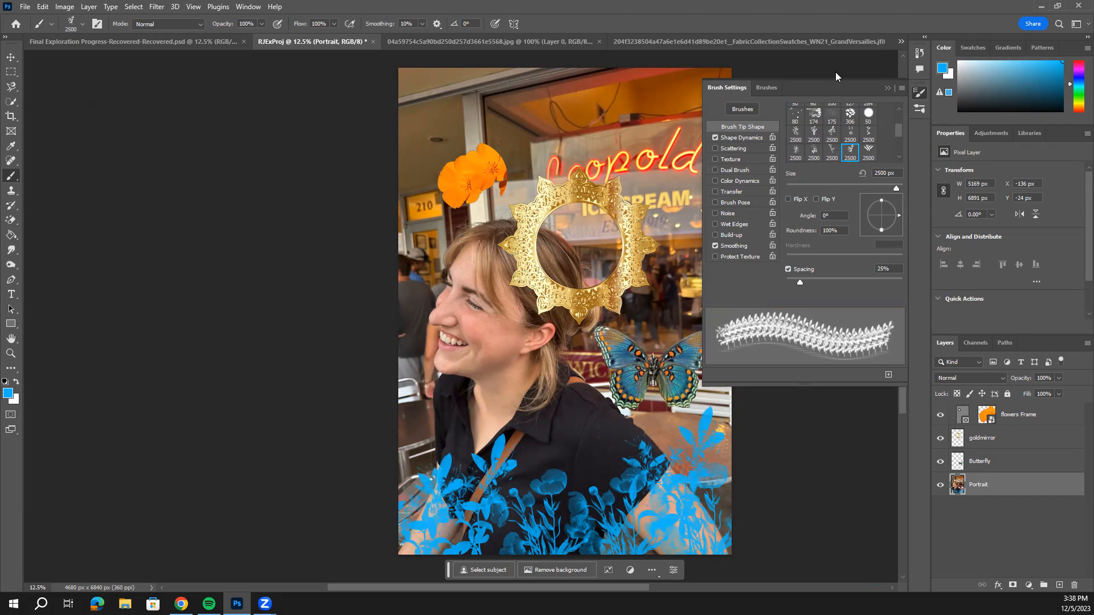
{"action": "left_click", "coordinate": [887, 88]}
- Choose the Clone Stamp tool and examine the portrait's face, hair, shirt and bag strap up close
{"action": "left_click", "coordinate": [11, 190]}
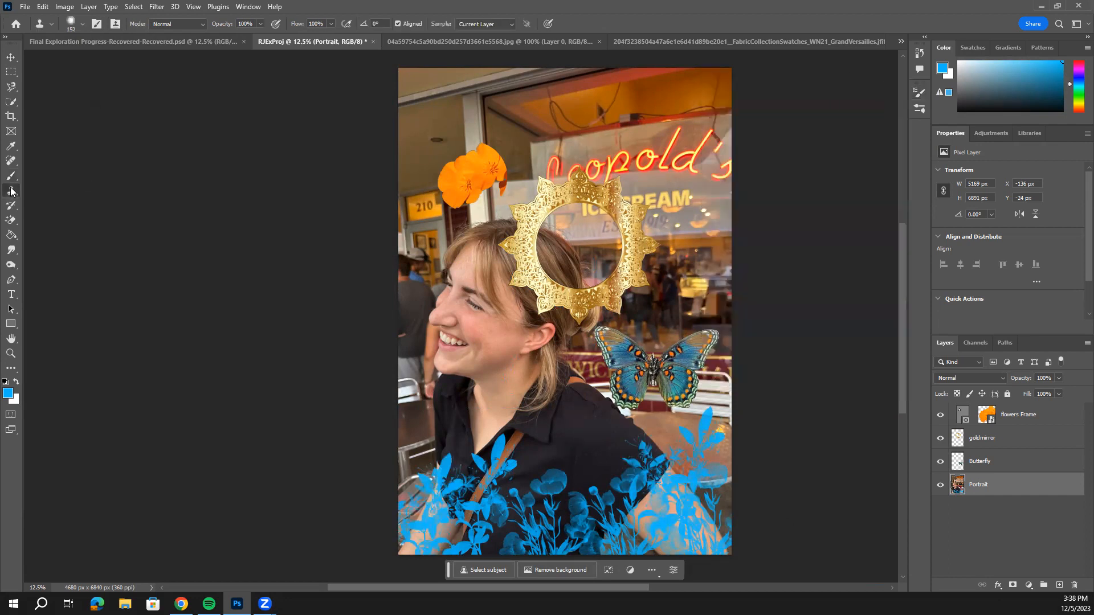
{"action": "key", "text": "ctrl+equal"}
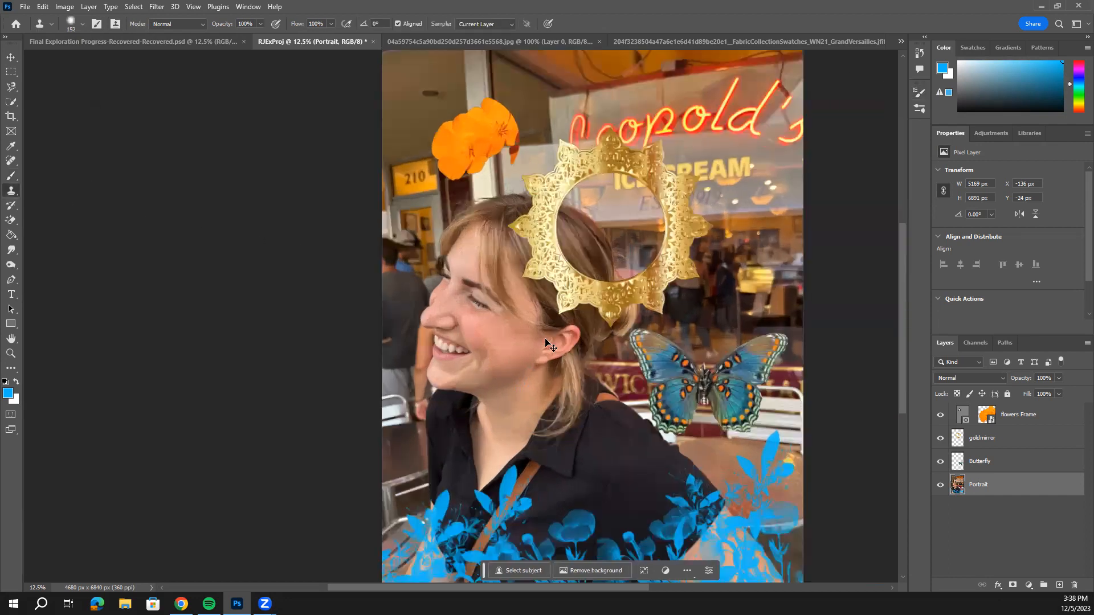
{"action": "key", "text": "ctrl+equal"}
{"action": "key", "text": "ctrl+equal"}
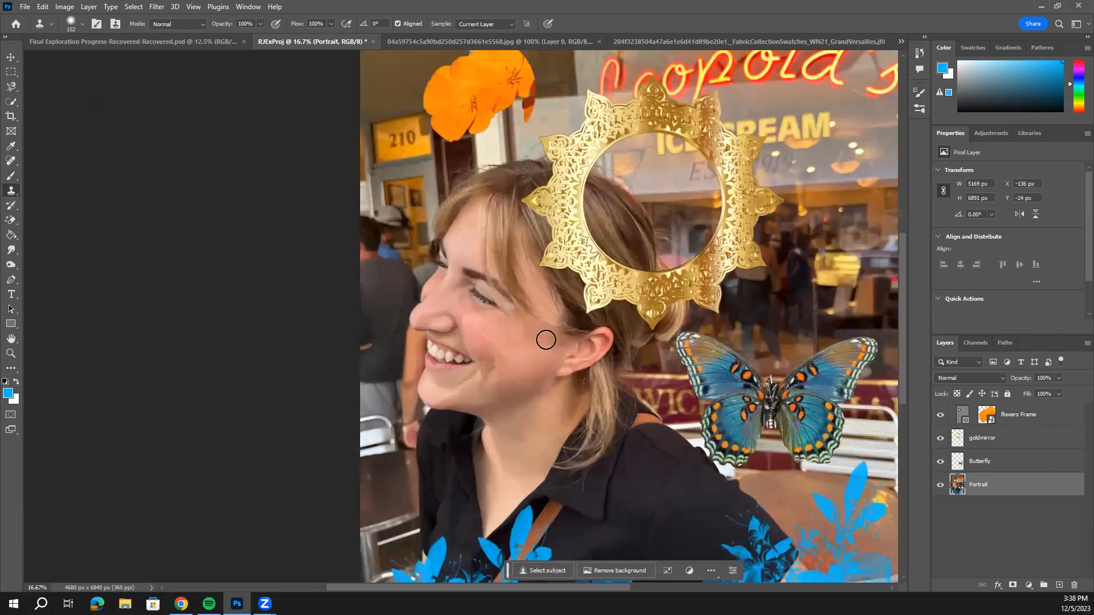
{"action": "left_click_drag", "start_coordinate": [600, 346], "coordinate": [559, 293]}
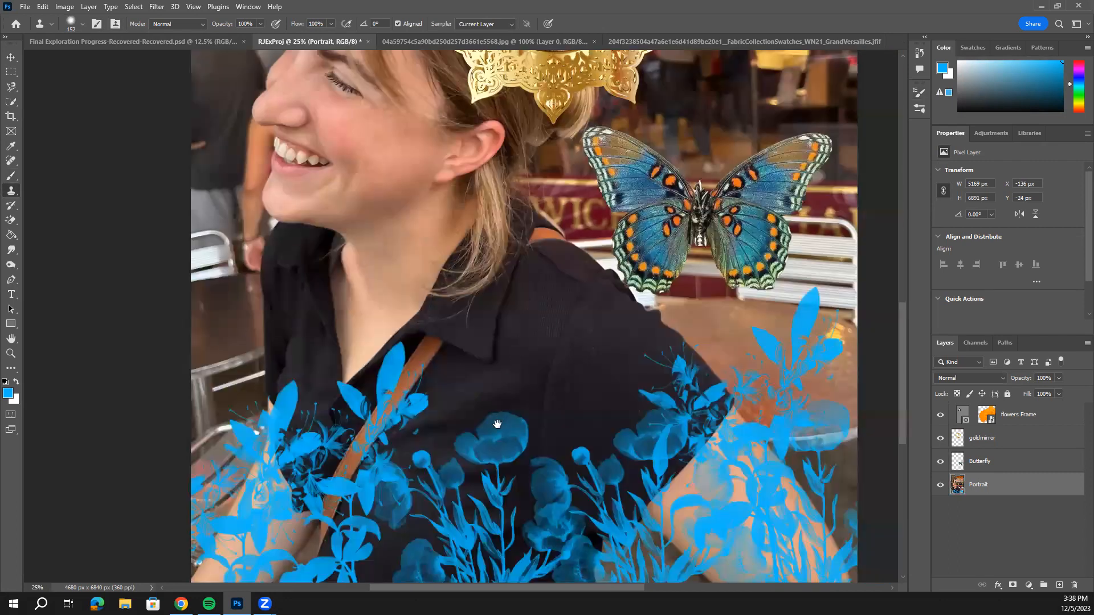
{"action": "left_click_drag", "start_coordinate": [617, 336], "coordinate": [569, 479]}
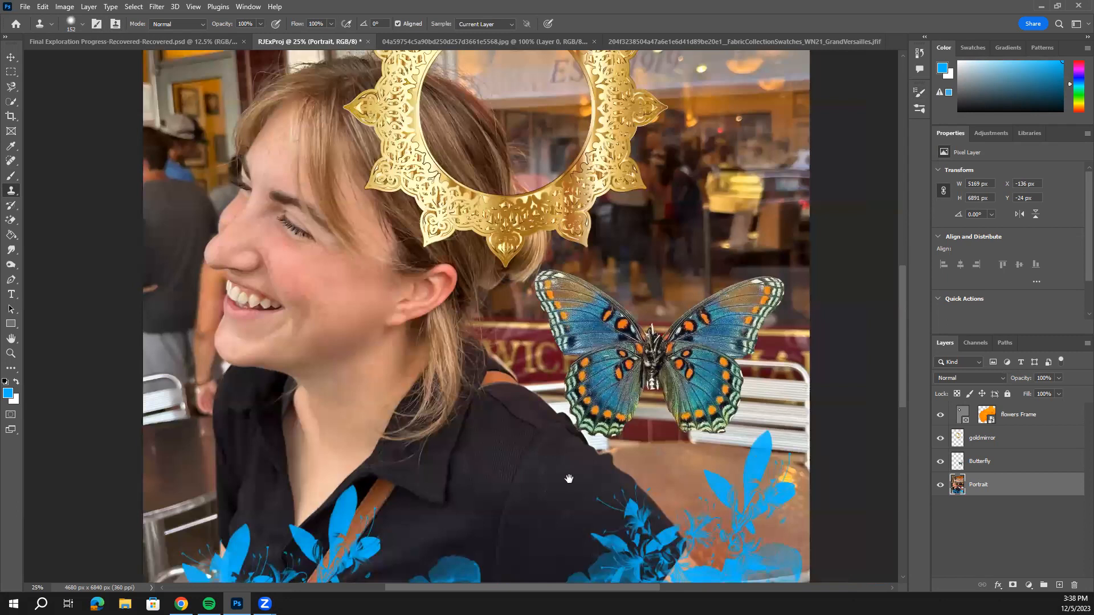
{"action": "left_click_drag", "start_coordinate": [567, 359], "coordinate": [571, 325]}
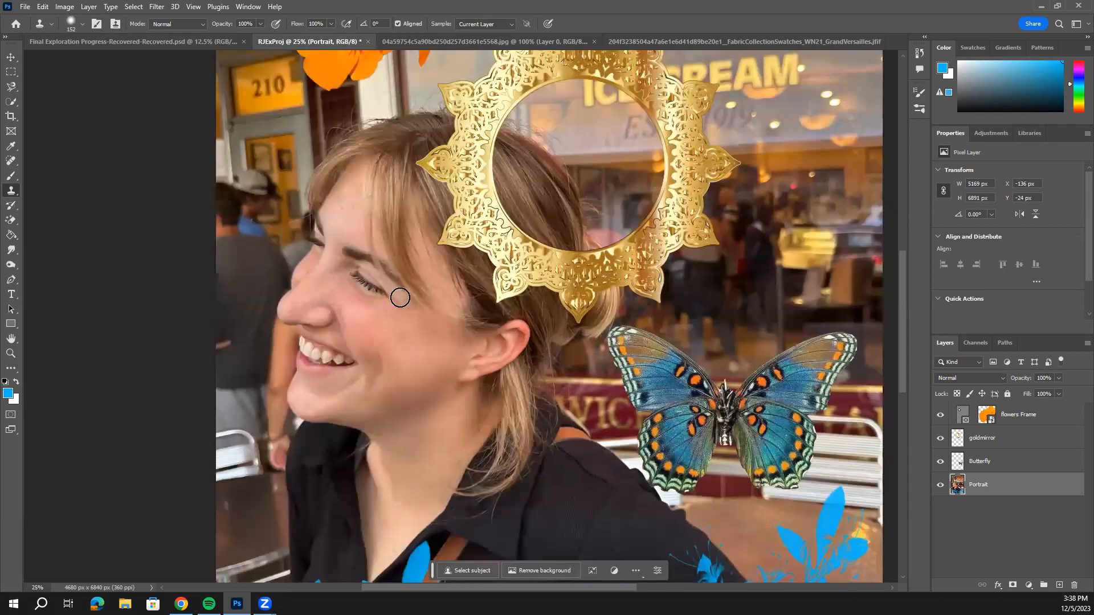
{"action": "left_click_drag", "start_coordinate": [369, 187], "coordinate": [450, 411]}
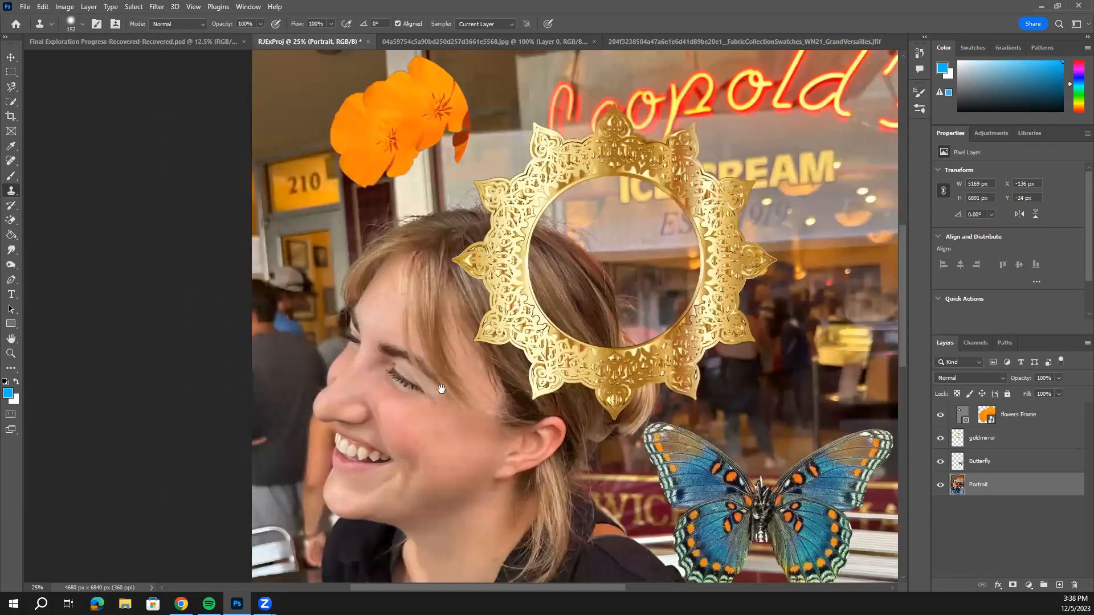
{"action": "left_click_drag", "start_coordinate": [391, 112], "coordinate": [427, 219]}
{"action": "left_click_drag", "start_coordinate": [378, 542], "coordinate": [386, 388]}
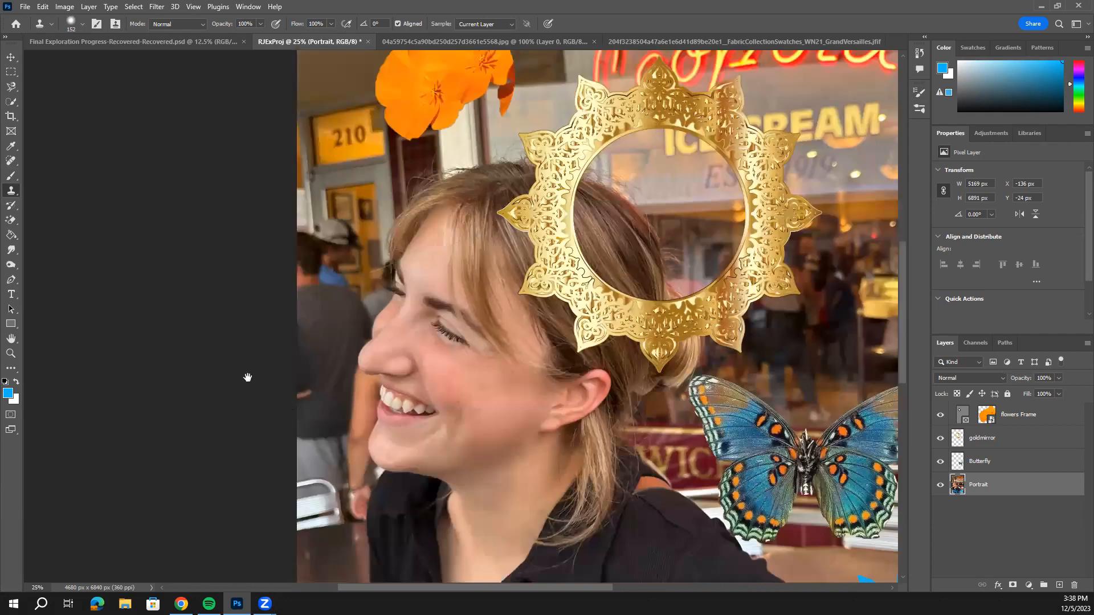
{"action": "left_click_drag", "start_coordinate": [449, 235], "coordinate": [248, 377]}
{"action": "left_click_drag", "start_coordinate": [249, 258], "coordinate": [255, 133]}
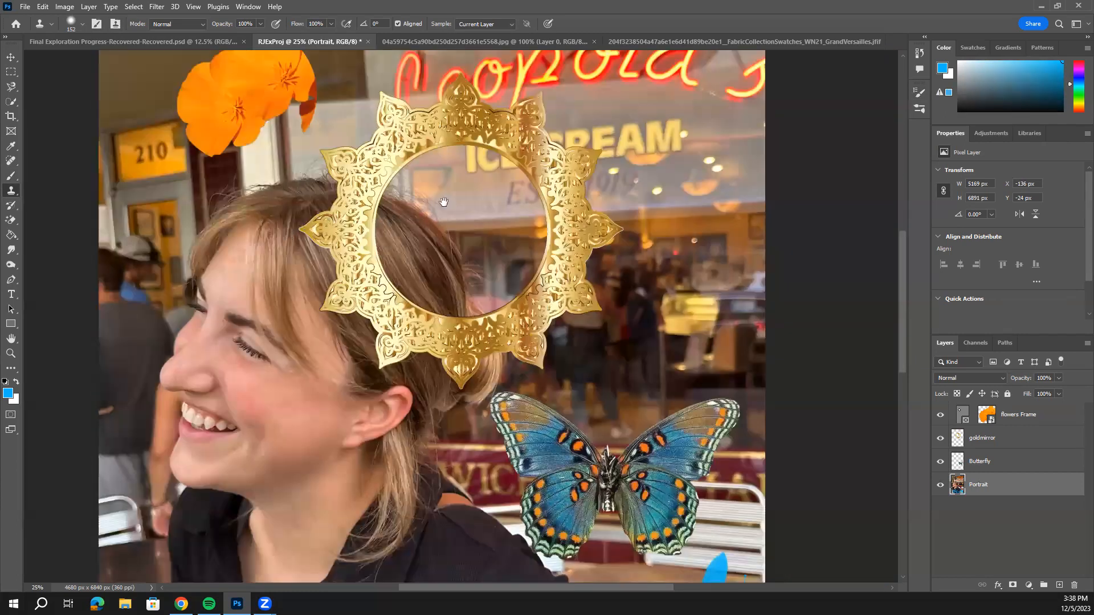
{"action": "left_click_drag", "start_coordinate": [262, 248], "coordinate": [462, 168]}
{"action": "left_click_drag", "start_coordinate": [461, 310], "coordinate": [418, 263]}
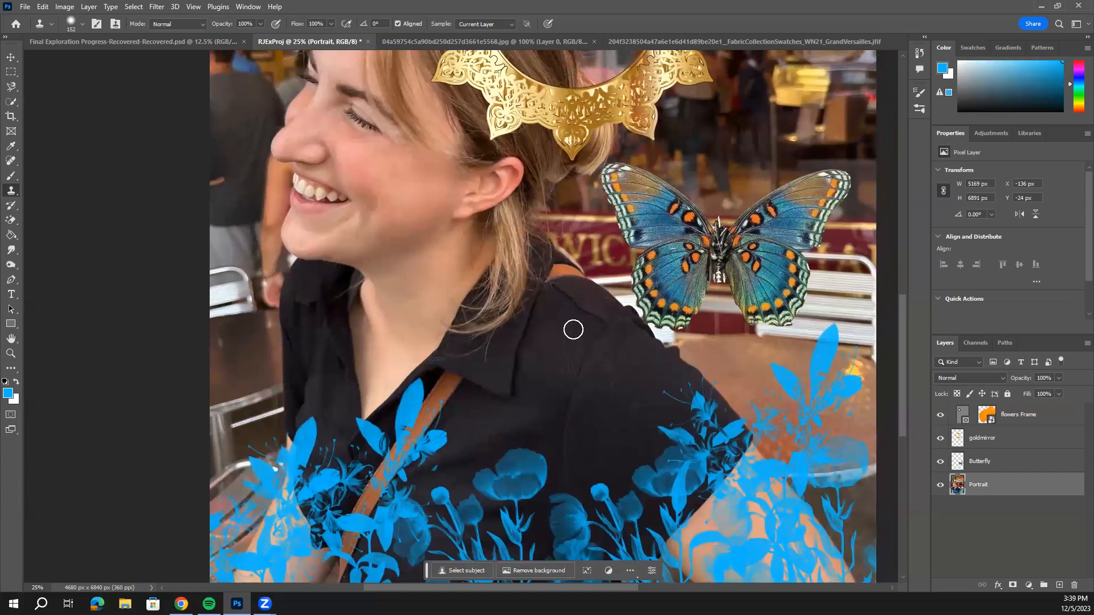
{"action": "key", "text": "ctrl+plus"}
{"action": "key", "text": "ctrl+plus"}
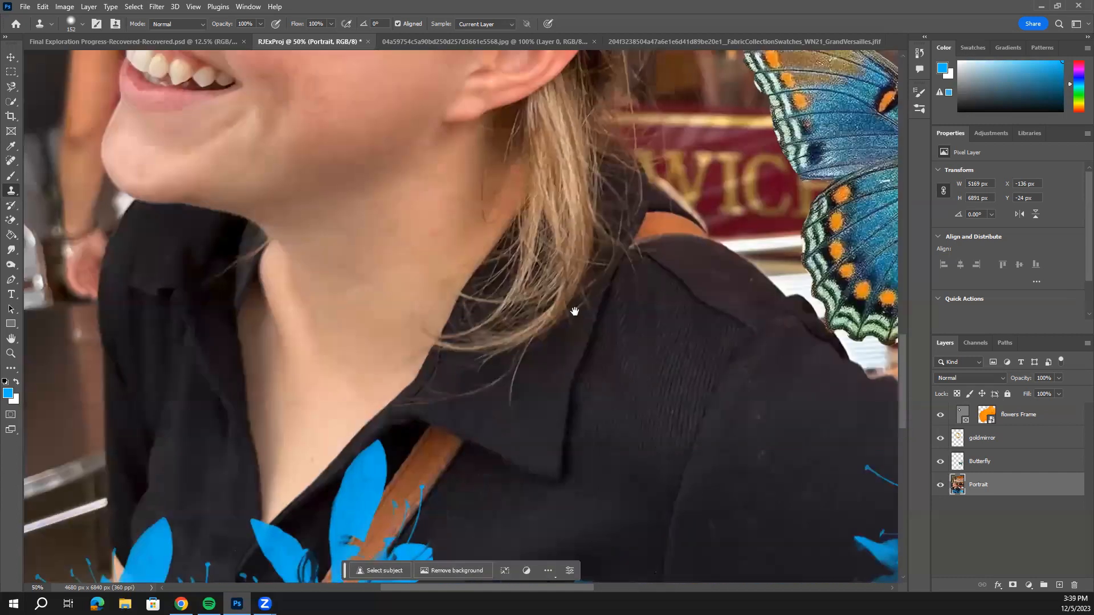
{"action": "left_click_drag", "start_coordinate": [574, 310], "coordinate": [463, 375]}
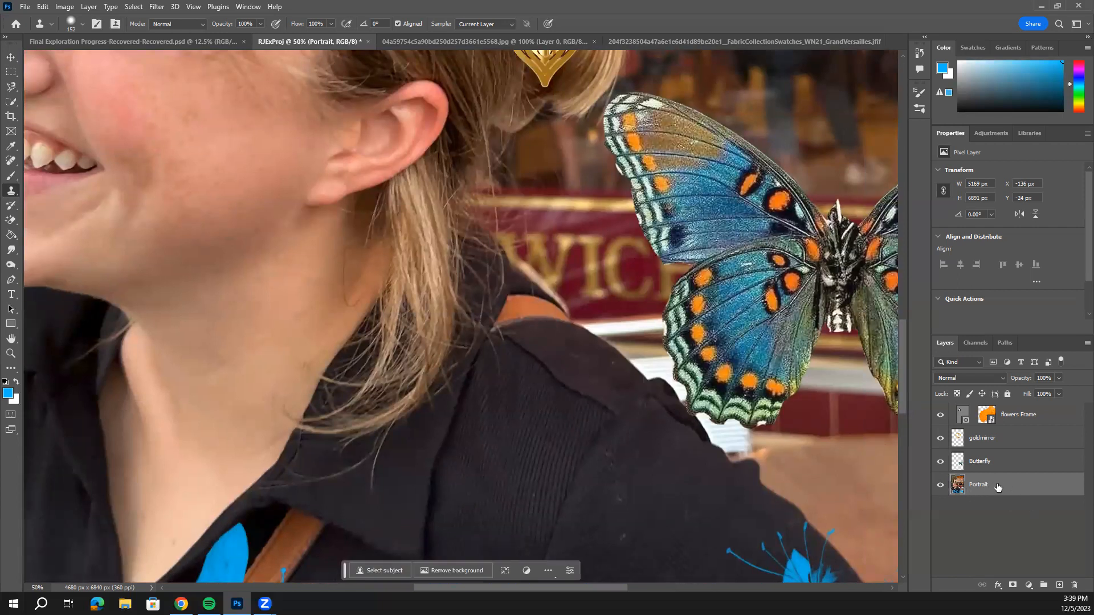
- With a 59 px Clone Stamp at 35% hardness, cover the outer part of the orange shoulder strap with shirt fabric on the Portrait layer
{"action": "left_click", "coordinate": [996, 463]}
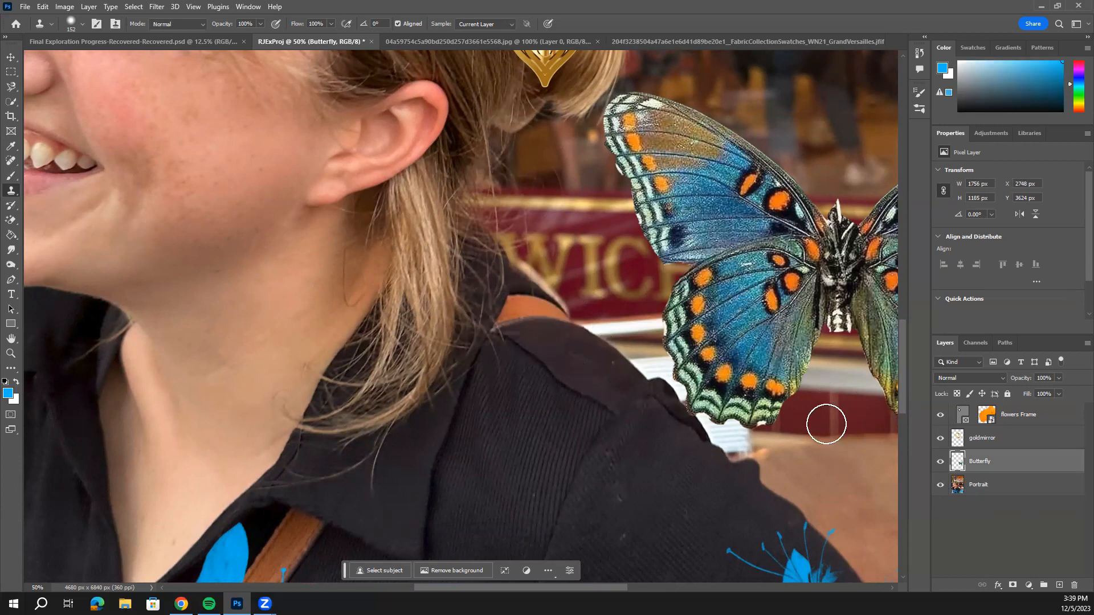
{"action": "left_click", "coordinate": [986, 487]}
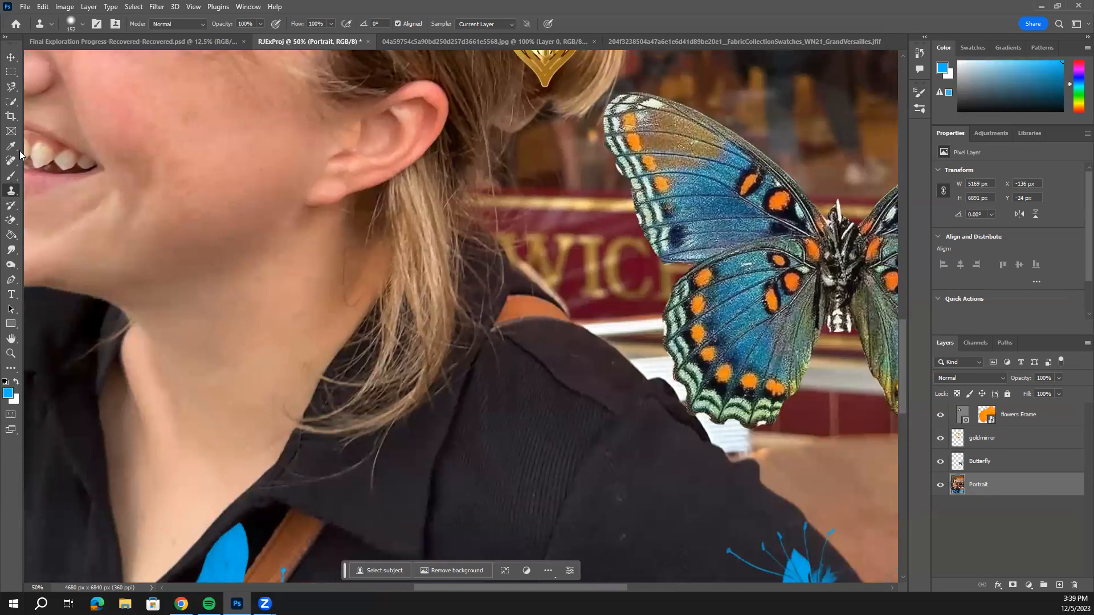
{"action": "left_click", "coordinate": [83, 24]}
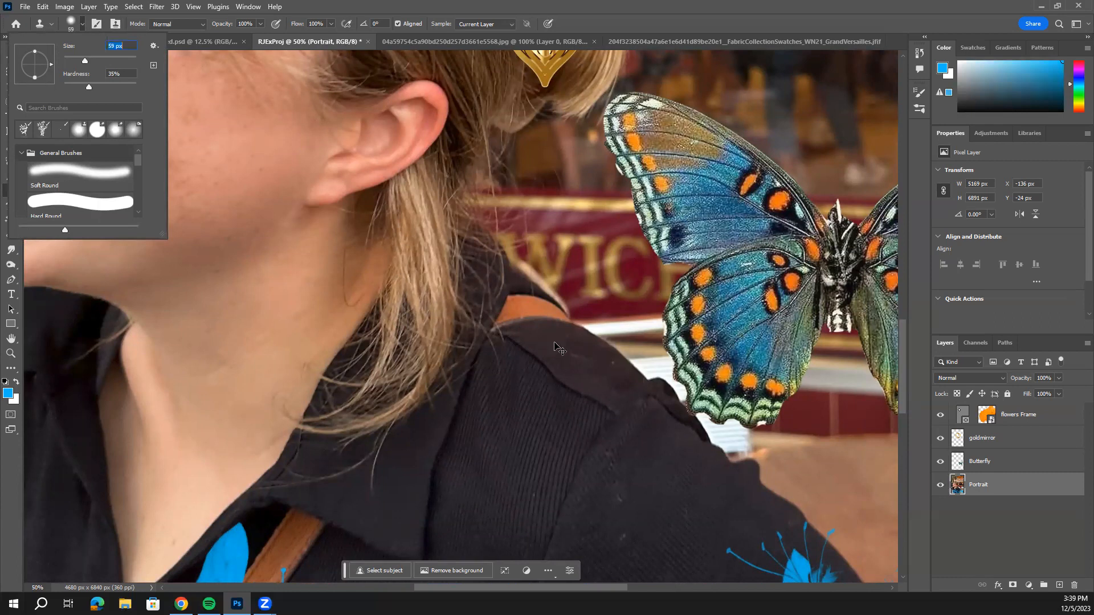
{"action": "key", "text": "ctrl+plus"}
{"action": "key", "text": "ctrl+plus"}
{"action": "key", "text": "ctrl+plus"}
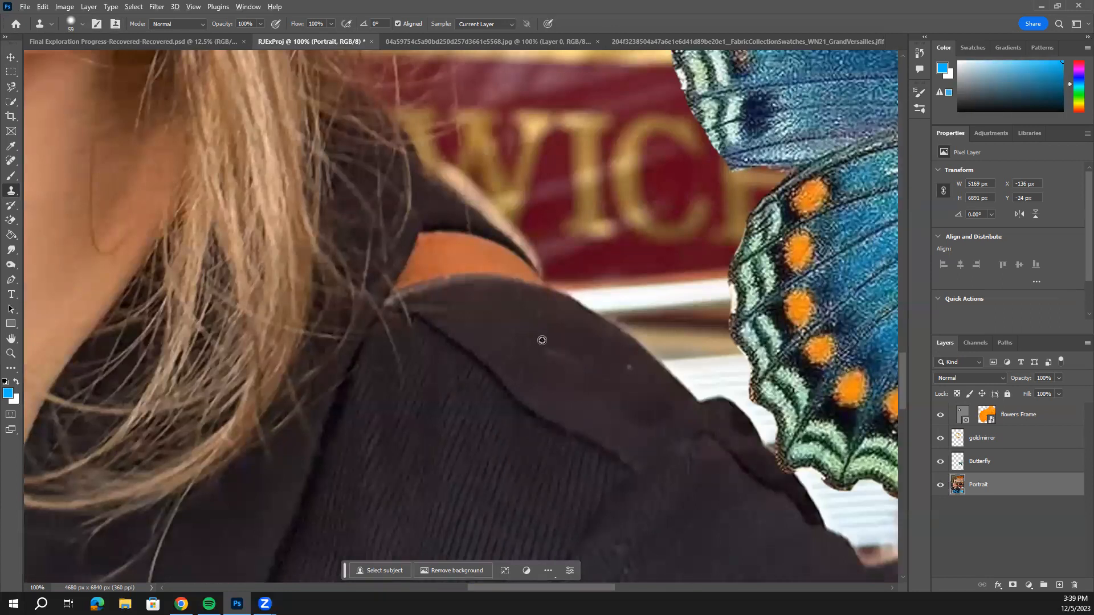
{"action": "left_click", "coordinate": [546, 340], "text": "alt"}
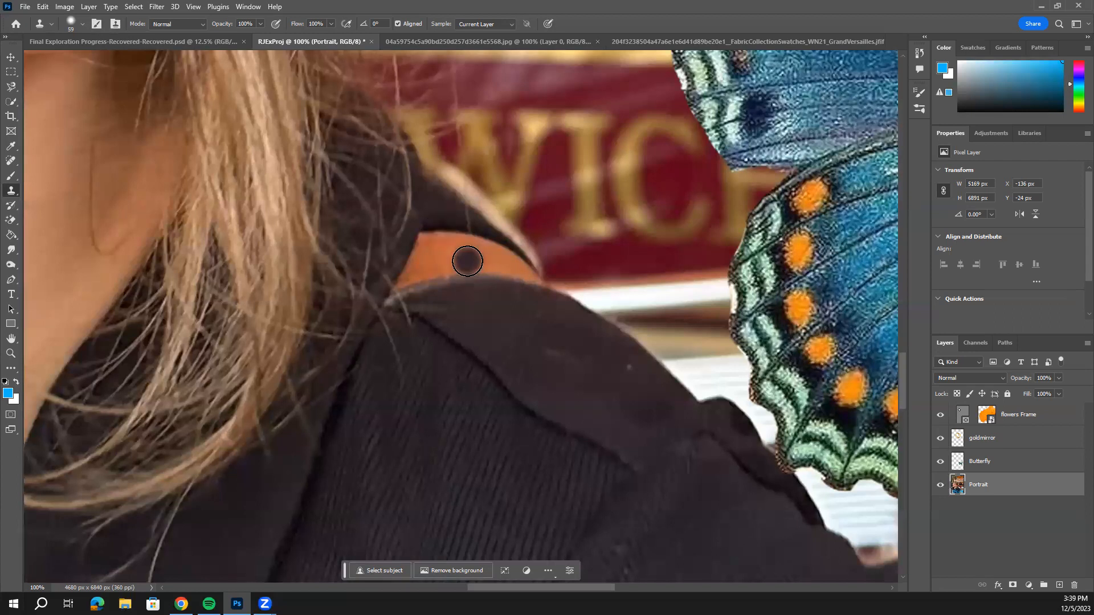
{"action": "mouse_move", "coordinate": [502, 292]}
{"action": "left_mouse_down"}
{"action": "mouse_move", "coordinate": [508, 259]}
{"action": "mouse_move", "coordinate": [542, 298]}
{"action": "mouse_move", "coordinate": [461, 280]}
{"action": "mouse_move", "coordinate": [461, 271]}
{"action": "left_mouse_up"}
- Clone dark shirt fabric over the rest of the orange strap on the shoulder beside the hair
{"action": "left_click", "coordinate": [419, 203], "text": "alt"}
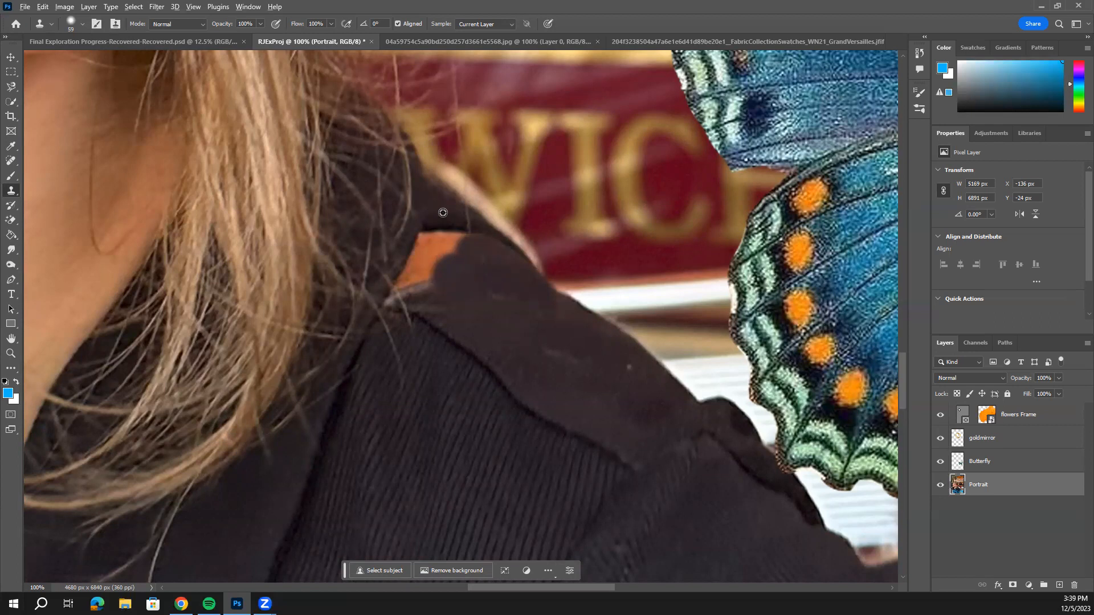
{"action": "mouse_move", "coordinate": [434, 225]}
{"action": "left_mouse_down"}
{"action": "mouse_move", "coordinate": [440, 254]}
{"action": "mouse_move", "coordinate": [434, 234]}
{"action": "mouse_move", "coordinate": [459, 250]}
{"action": "mouse_move", "coordinate": [482, 241]}
{"action": "mouse_move", "coordinate": [499, 258]}
{"action": "mouse_move", "coordinate": [471, 257]}
{"action": "mouse_move", "coordinate": [471, 278]}
{"action": "mouse_move", "coordinate": [451, 286]}
{"action": "mouse_move", "coordinate": [476, 290]}
{"action": "mouse_move", "coordinate": [465, 299]}
{"action": "mouse_move", "coordinate": [509, 303]}
{"action": "mouse_move", "coordinate": [440, 272]}
{"action": "mouse_move", "coordinate": [501, 264]}
{"action": "mouse_move", "coordinate": [480, 235]}
{"action": "mouse_move", "coordinate": [506, 257]}
{"action": "left_mouse_up"}
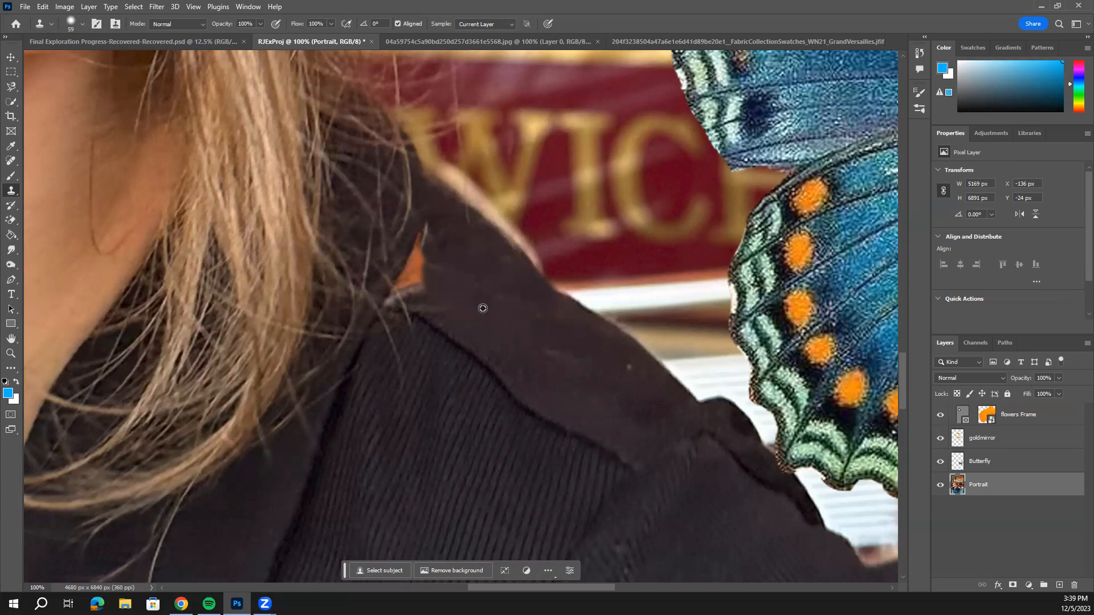
{"action": "mouse_move", "coordinate": [432, 279]}
{"action": "left_mouse_down"}
{"action": "mouse_move", "coordinate": [405, 286]}
{"action": "mouse_move", "coordinate": [433, 246]}
{"action": "left_mouse_up"}
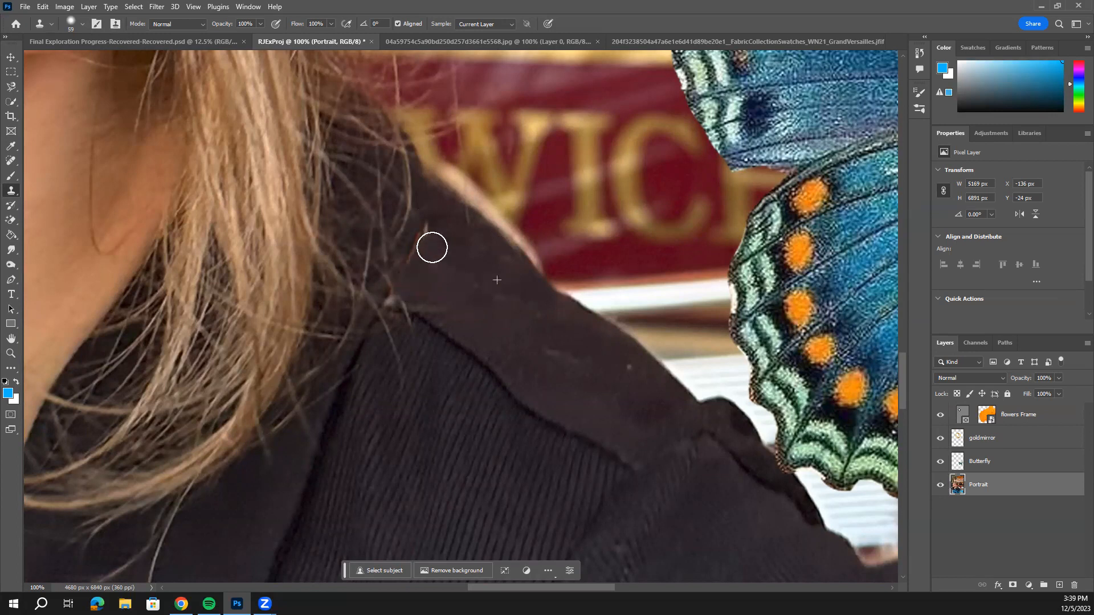
{"action": "scroll", "coordinate": [505, 291], "scroll_direction": "down", "scroll_amount": 3}
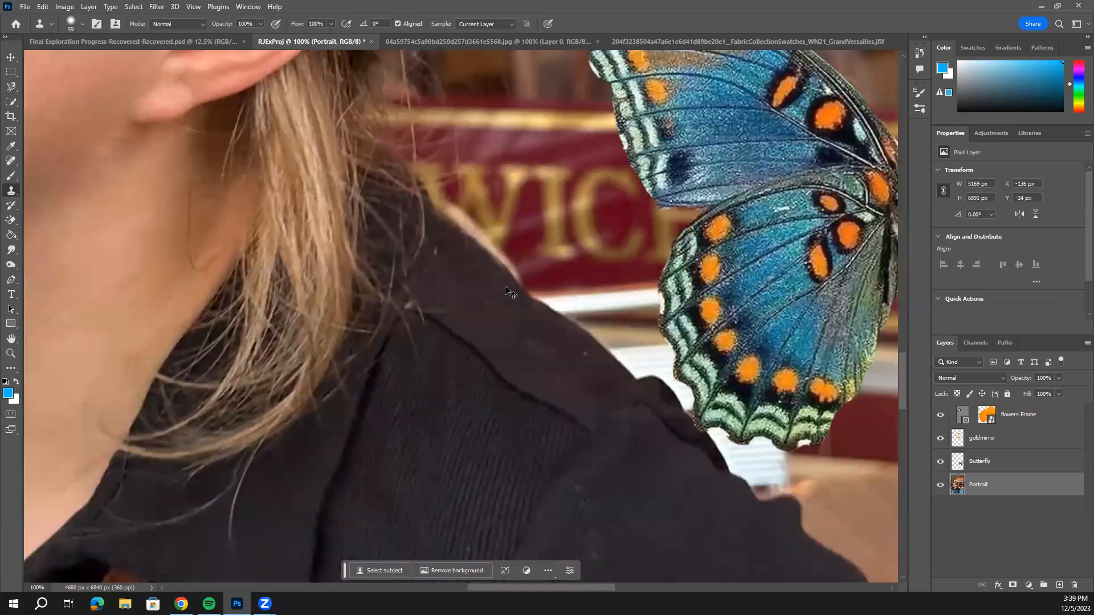
- Set up the Eraser on the Butterfly layer with a 45 px brush, 54% hardness and 65% opacity
{"action": "scroll", "coordinate": [505, 287], "scroll_direction": "down", "scroll_amount": 2}
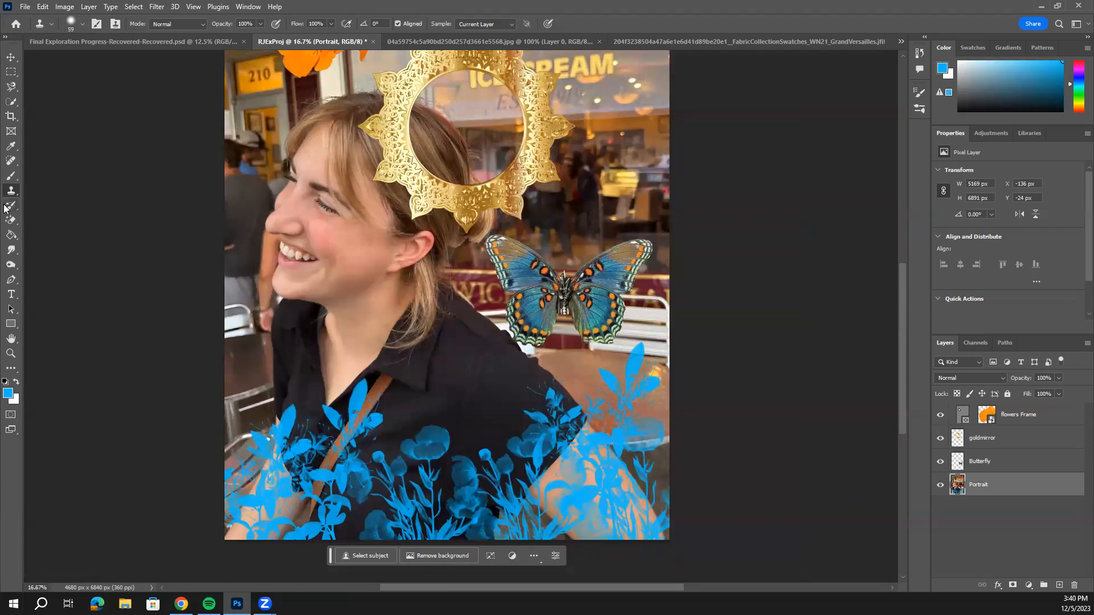
{"action": "left_click", "coordinate": [11, 221]}
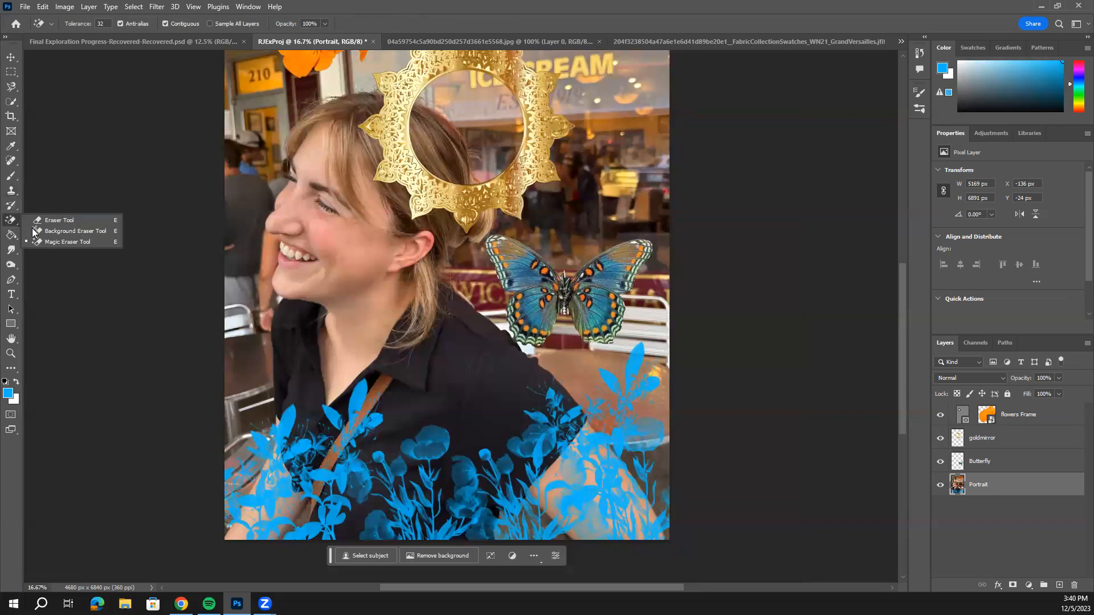
{"action": "left_click", "coordinate": [54, 221]}
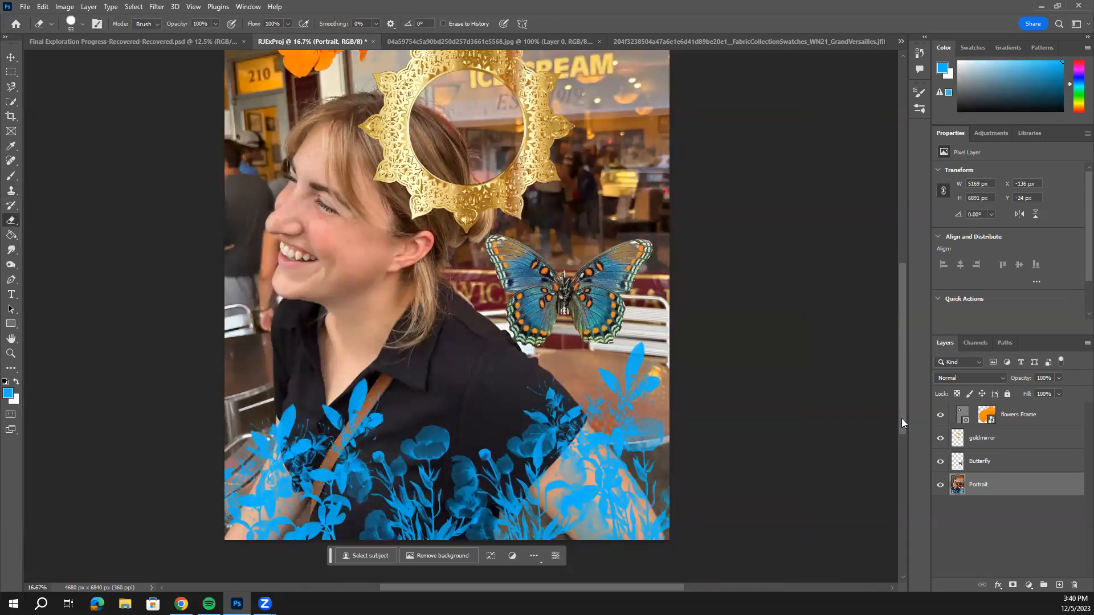
{"action": "left_click", "coordinate": [1008, 461]}
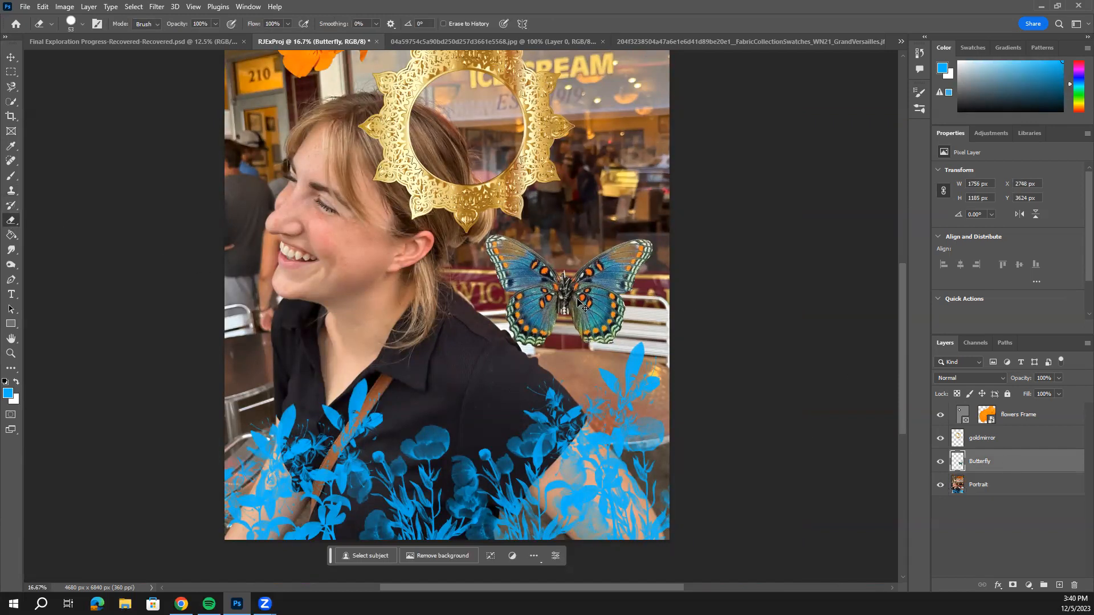
{"action": "scroll", "coordinate": [581, 305], "scroll_direction": "up", "scroll_amount": 1}
{"action": "scroll", "coordinate": [581, 302], "scroll_direction": "up", "scroll_amount": 2}
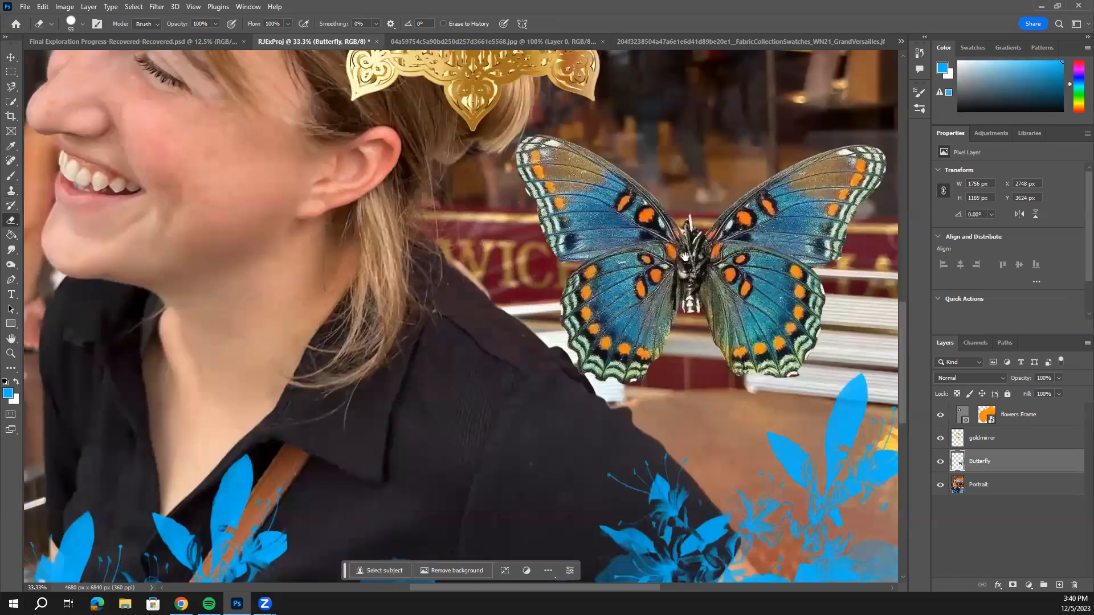
{"action": "scroll", "coordinate": [626, 297], "scroll_direction": "up", "scroll_amount": 1}
{"action": "left_click_drag", "start_coordinate": [222, 142], "coordinate": [69, 204]}
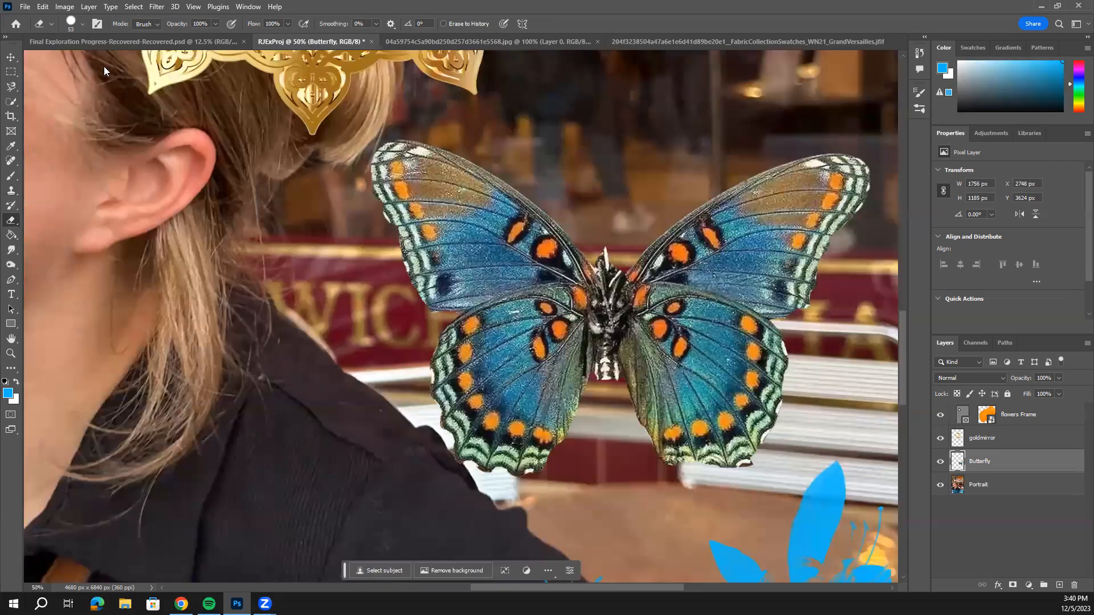
{"action": "right_click", "coordinate": [81, 62]}
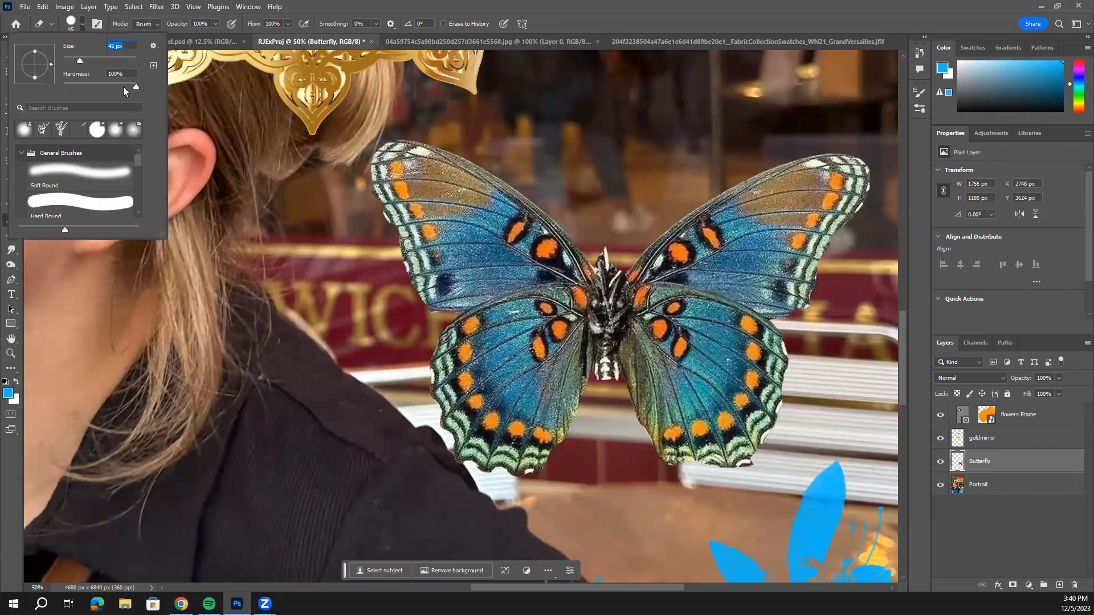
{"action": "left_click_drag", "start_coordinate": [135, 87], "coordinate": [97, 86]}
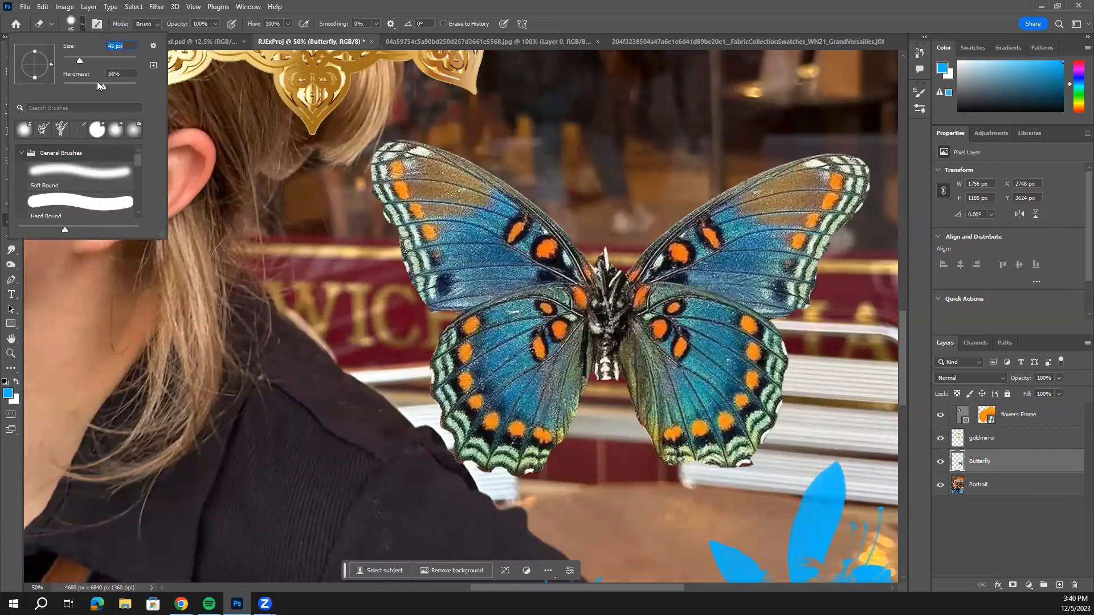
{"action": "left_click", "coordinate": [214, 25]}
{"action": "left_click_drag", "start_coordinate": [214, 36], "coordinate": [197, 37]}
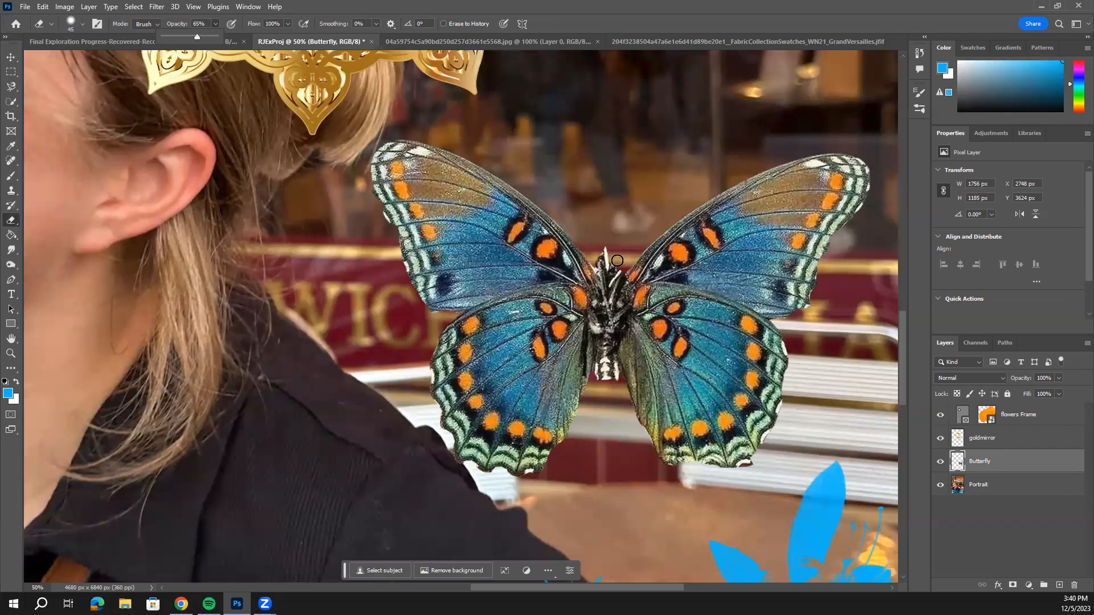
- Erase the butterfly's body between the wings and clean the lower edge of its right wing on the Butterfly layer
{"action": "mouse_move", "coordinate": [605, 248]}
{"action": "left_mouse_down"}
{"action": "mouse_move", "coordinate": [602, 283]}
{"action": "mouse_move", "coordinate": [619, 276]}
{"action": "mouse_move", "coordinate": [606, 309]}
{"action": "mouse_move", "coordinate": [595, 291]}
{"action": "mouse_move", "coordinate": [601, 336]}
{"action": "mouse_move", "coordinate": [618, 278]}
{"action": "mouse_move", "coordinate": [609, 379]}
{"action": "mouse_move", "coordinate": [606, 350]}
{"action": "mouse_move", "coordinate": [599, 371]}
{"action": "mouse_move", "coordinate": [600, 341]}
{"action": "mouse_move", "coordinate": [617, 378]}
{"action": "mouse_move", "coordinate": [602, 366]}
{"action": "mouse_move", "coordinate": [614, 378]}
{"action": "mouse_move", "coordinate": [600, 255]}
{"action": "mouse_move", "coordinate": [617, 270]}
{"action": "mouse_move", "coordinate": [608, 300]}
{"action": "left_mouse_up"}
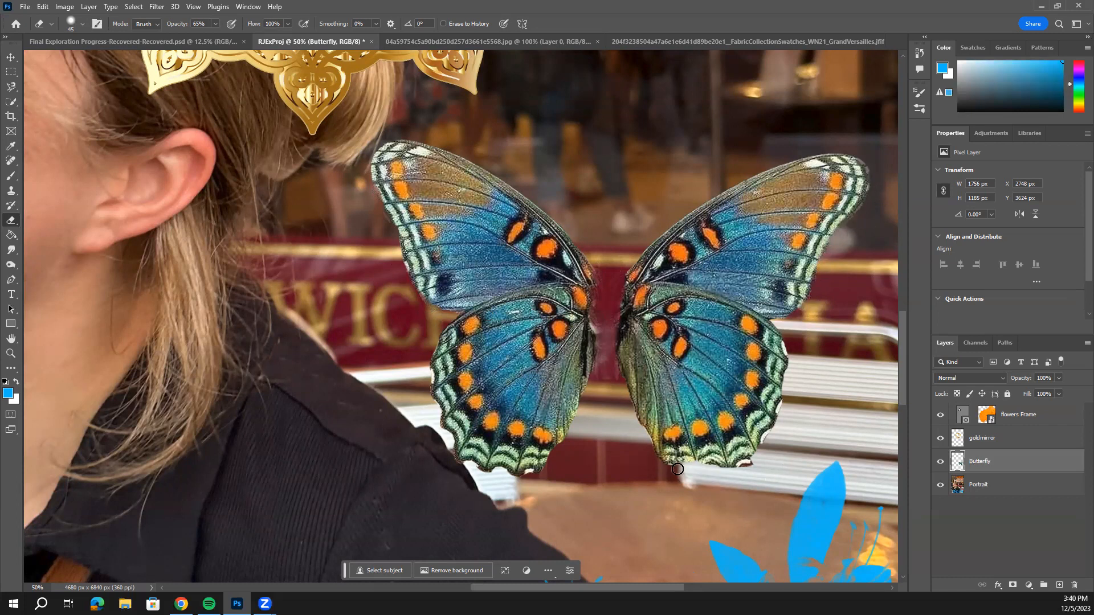
{"action": "left_click_drag", "start_coordinate": [660, 466], "coordinate": [751, 470]}
{"action": "key", "text": "ctrl+plus"}
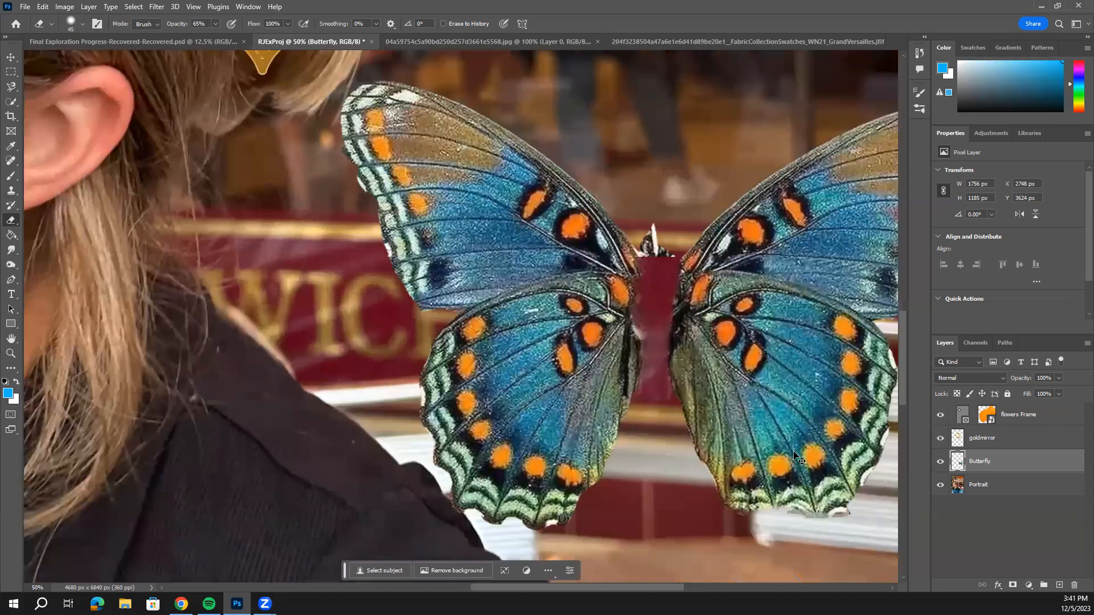
{"action": "scroll", "coordinate": [798, 458], "scroll_direction": "up", "scroll_amount": 6}
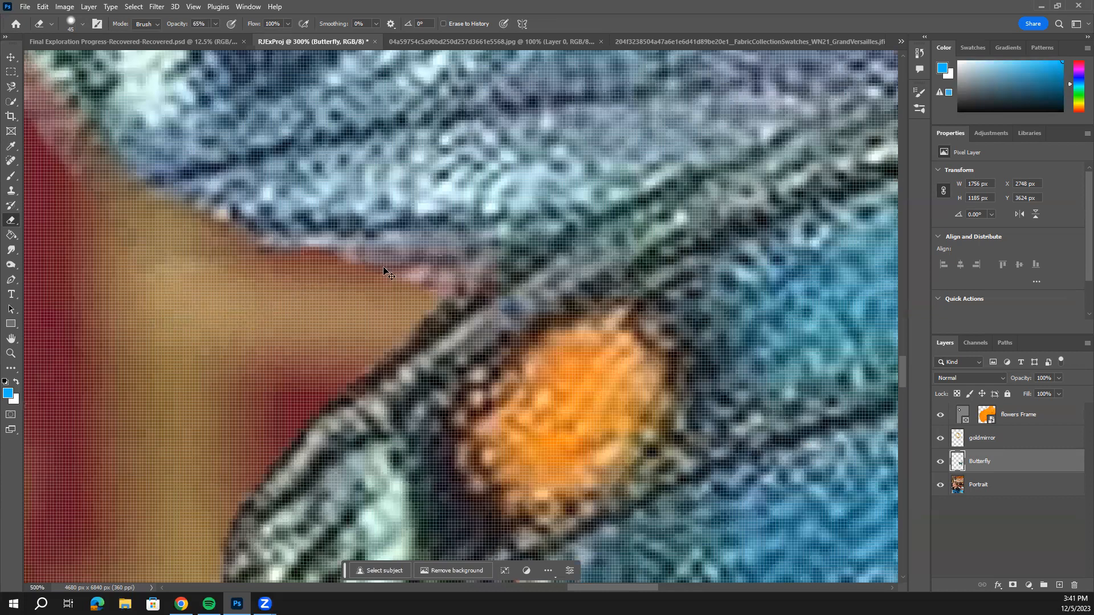
{"action": "scroll", "coordinate": [481, 271], "scroll_direction": "up", "scroll_amount": 3}
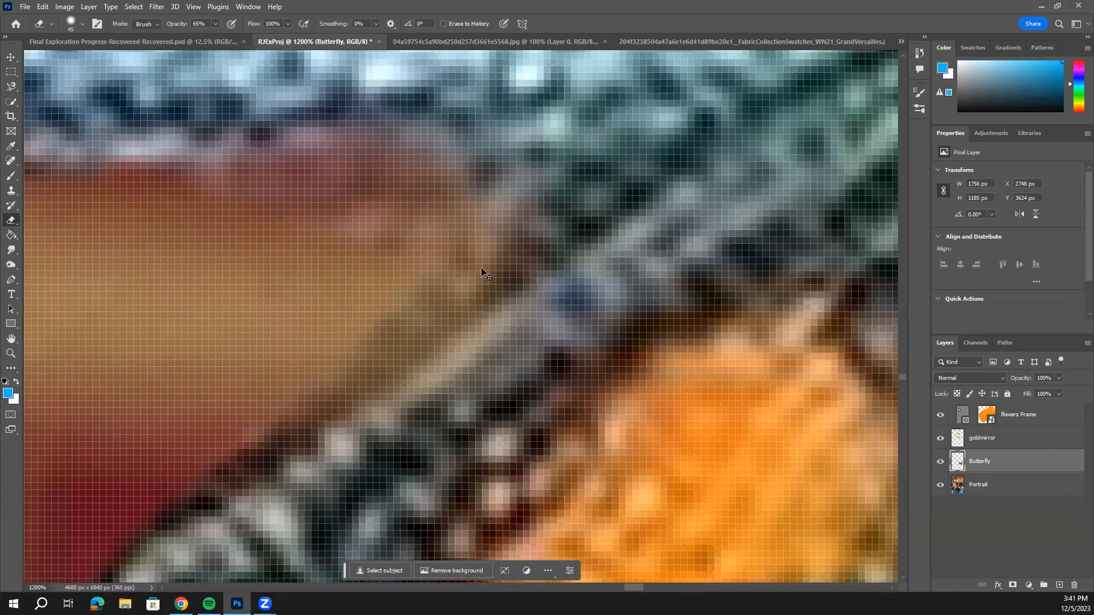
{"action": "scroll", "coordinate": [481, 271], "scroll_direction": "down", "scroll_amount": 3}
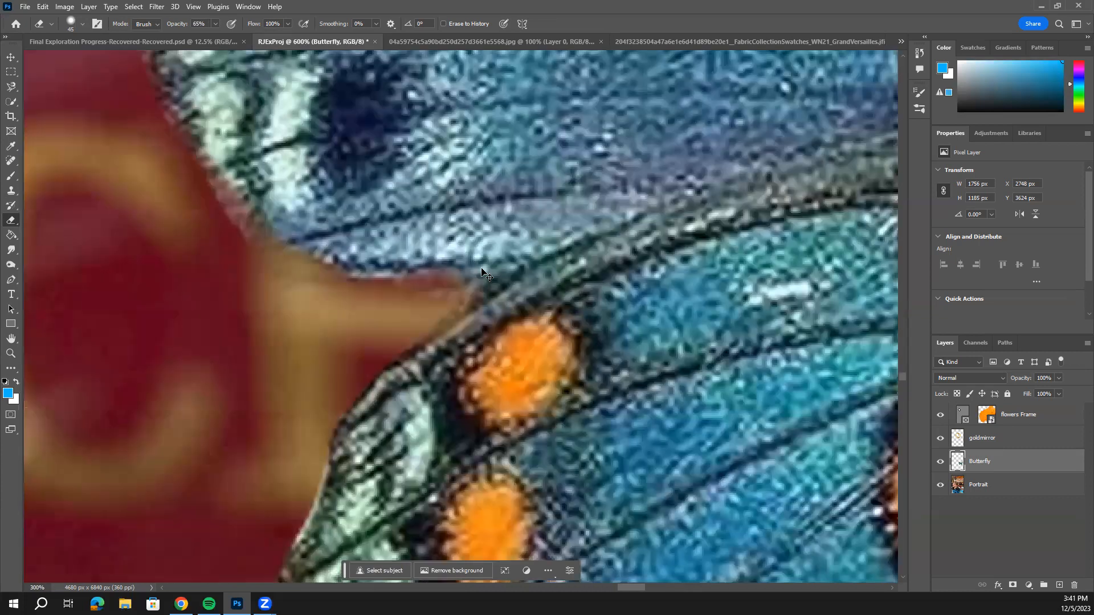
{"action": "scroll", "coordinate": [482, 271], "scroll_direction": "down", "scroll_amount": 4}
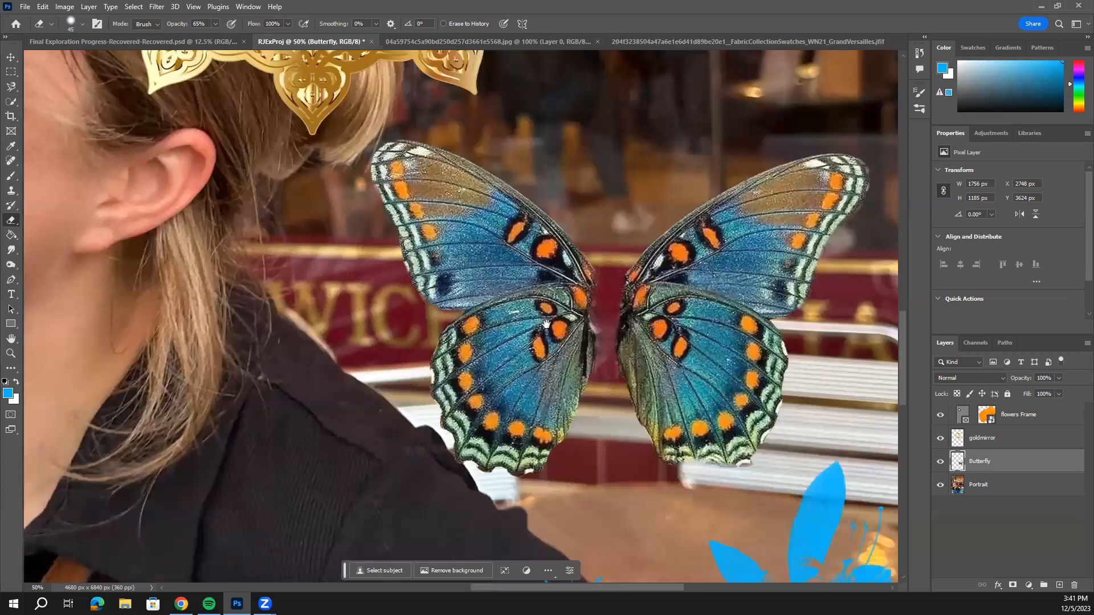
{"action": "left_click_drag", "start_coordinate": [574, 323], "coordinate": [570, 324]}
{"action": "left_click_drag", "start_coordinate": [344, 259], "coordinate": [372, 323]}
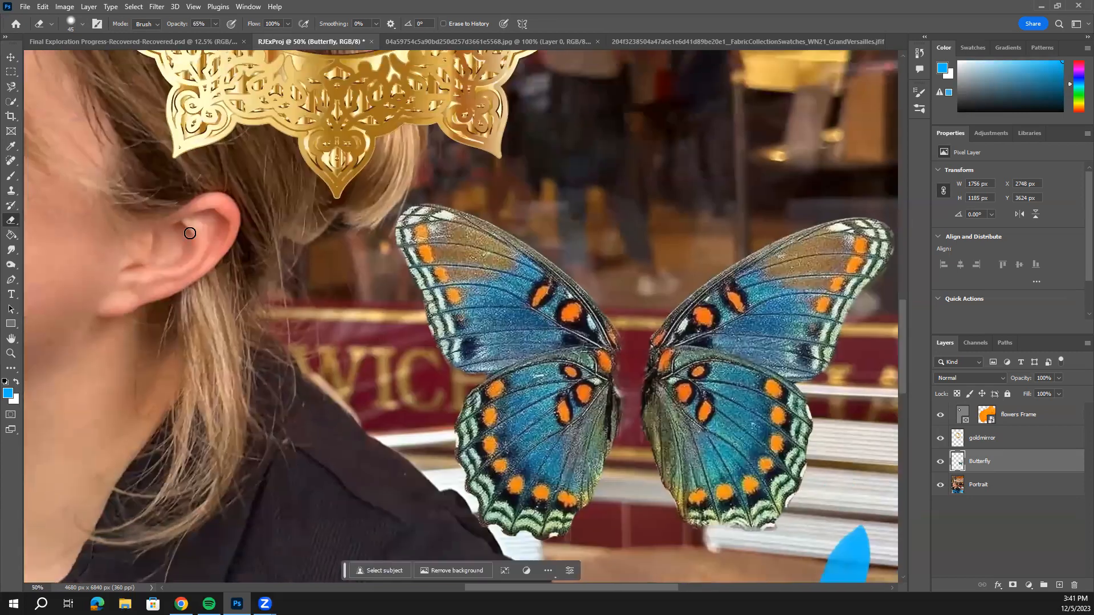
- Set up the Background Eraser with background swatch sampling and sample the brown tabletop colour beside the shoulder
{"action": "right_click", "coordinate": [16, 224]}
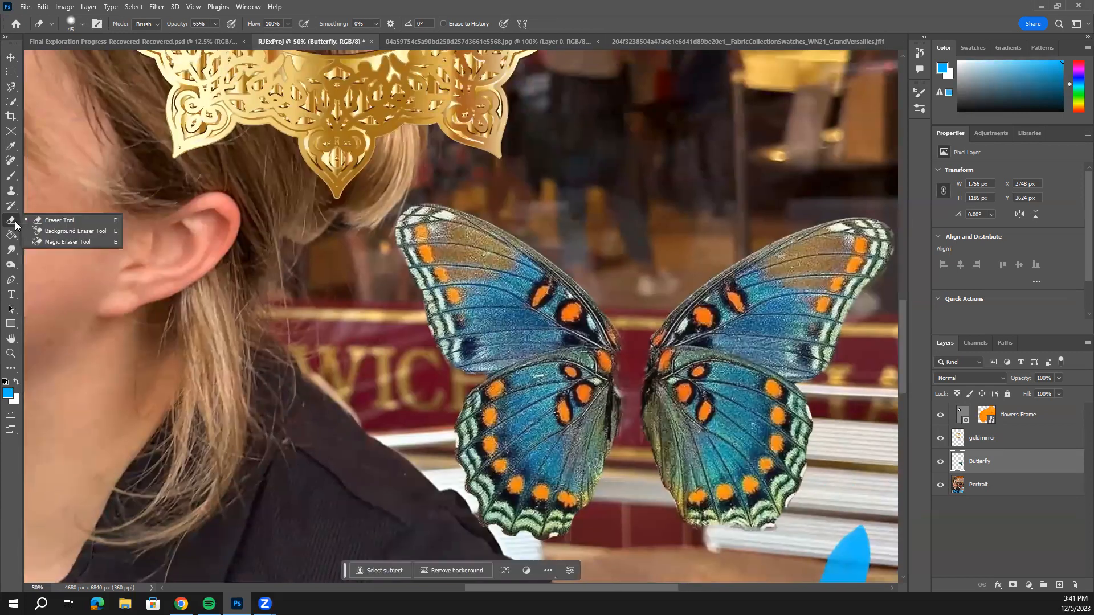
{"action": "left_click", "coordinate": [79, 231]}
{"action": "key", "text": "ctrl+minus"}
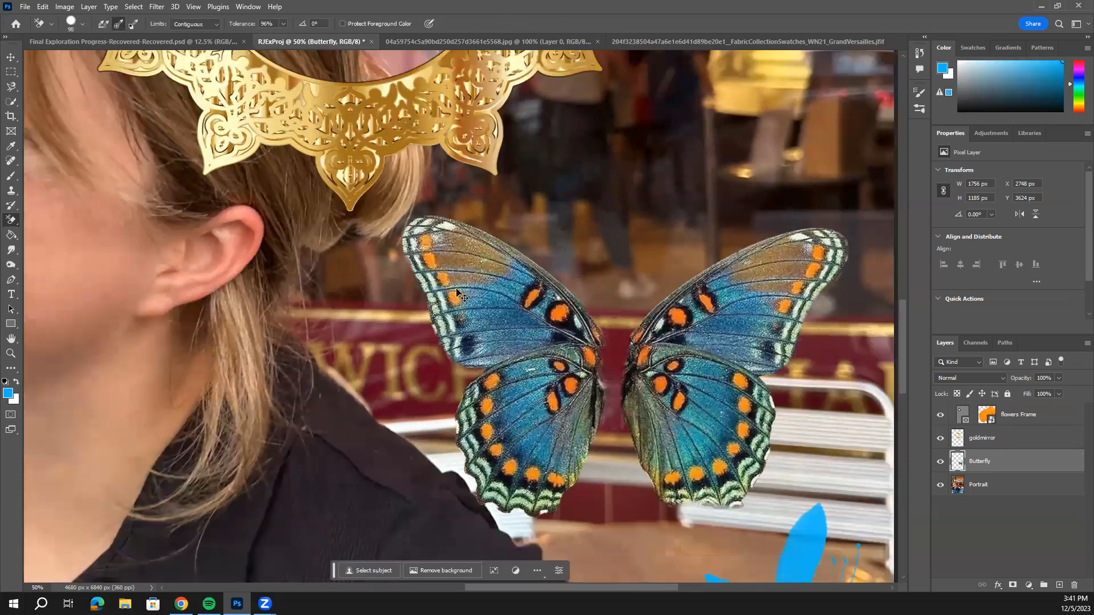
{"action": "key", "text": "ctrl+minus"}
{"action": "key", "text": "ctrl+minus"}
{"action": "key", "text": "ctrl+minus"}
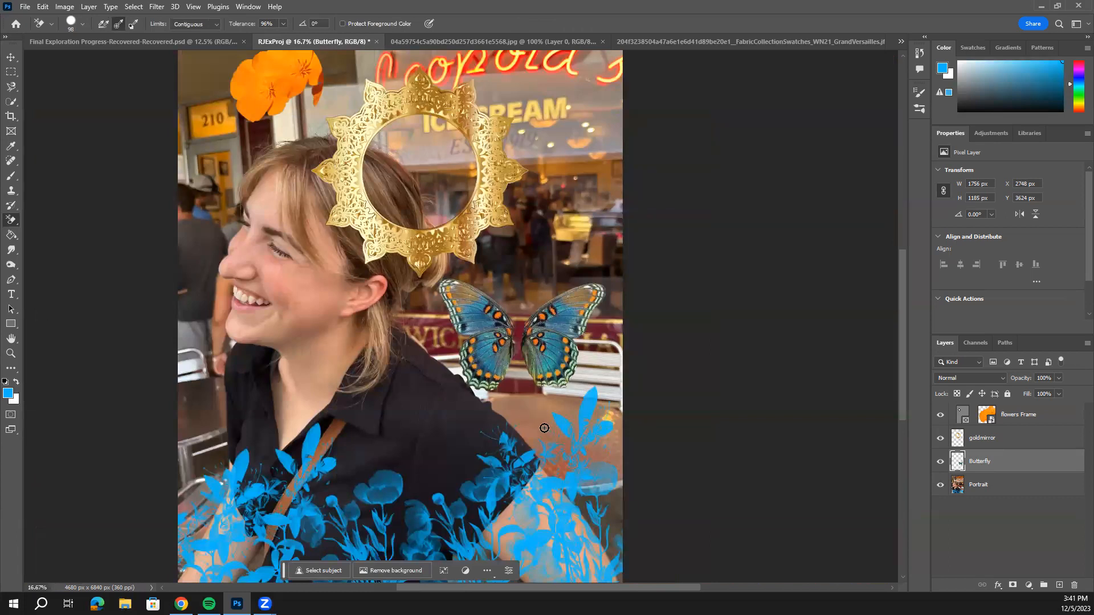
{"action": "left_click", "coordinate": [533, 410], "text": "alt"}
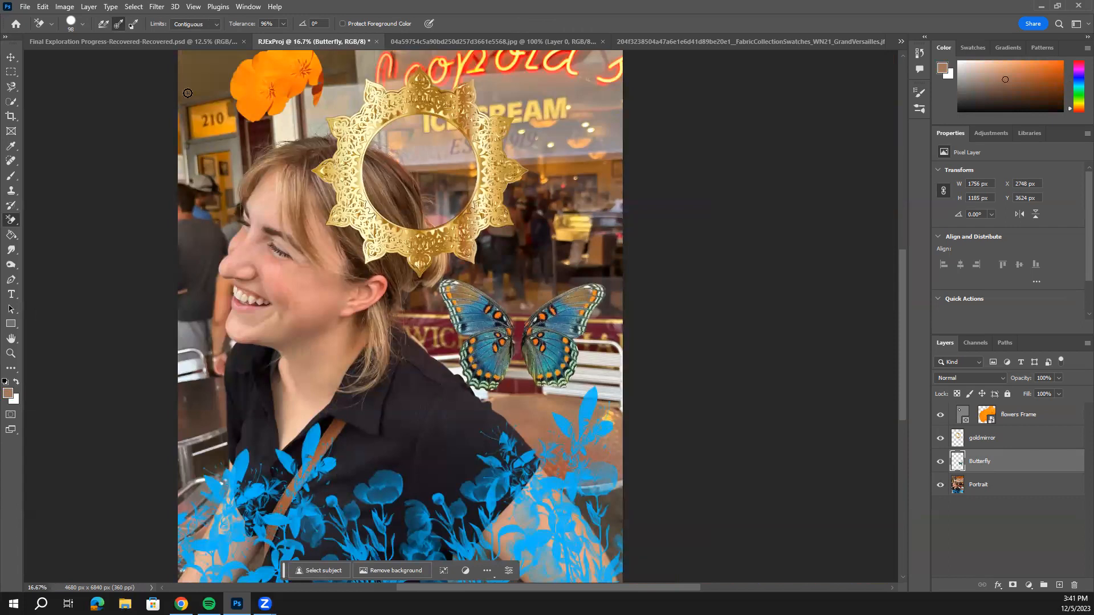
{"action": "left_click", "coordinate": [132, 24]}
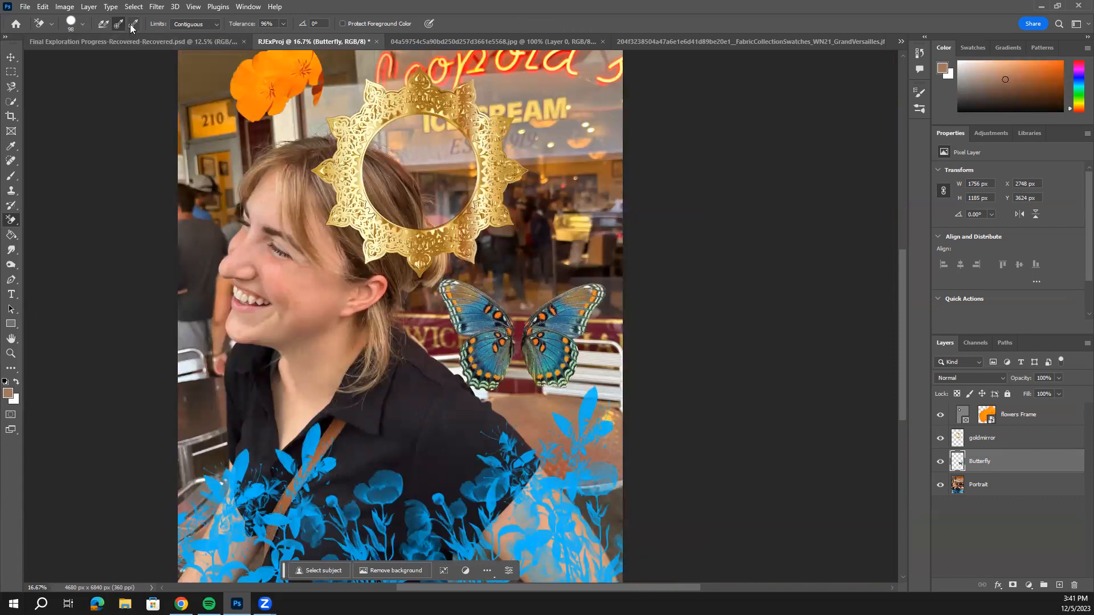
{"action": "left_click", "coordinate": [538, 416], "text": "alt"}
- Try to erase the brown tabletop beside the woman's arm on the Portrait layer, and undo it
{"action": "left_click", "coordinate": [1020, 486]}
{"action": "mouse_move", "coordinate": [543, 426]}
{"action": "left_mouse_down"}
{"action": "mouse_move", "coordinate": [530, 404]}
{"action": "mouse_move", "coordinate": [522, 416]}
{"action": "mouse_move", "coordinate": [557, 428]}
{"action": "mouse_move", "coordinate": [555, 440]}
{"action": "mouse_move", "coordinate": [500, 419]}
{"action": "mouse_move", "coordinate": [511, 401]}
{"action": "mouse_move", "coordinate": [505, 383]}
{"action": "mouse_move", "coordinate": [580, 413]}
{"action": "mouse_move", "coordinate": [599, 433]}
{"action": "mouse_move", "coordinate": [585, 468]}
{"action": "mouse_move", "coordinate": [548, 449]}
{"action": "mouse_move", "coordinate": [557, 438]}
{"action": "mouse_move", "coordinate": [588, 454]}
{"action": "mouse_move", "coordinate": [557, 445]}
{"action": "mouse_move", "coordinate": [588, 456]}
{"action": "mouse_move", "coordinate": [602, 484]}
{"action": "left_mouse_up"}
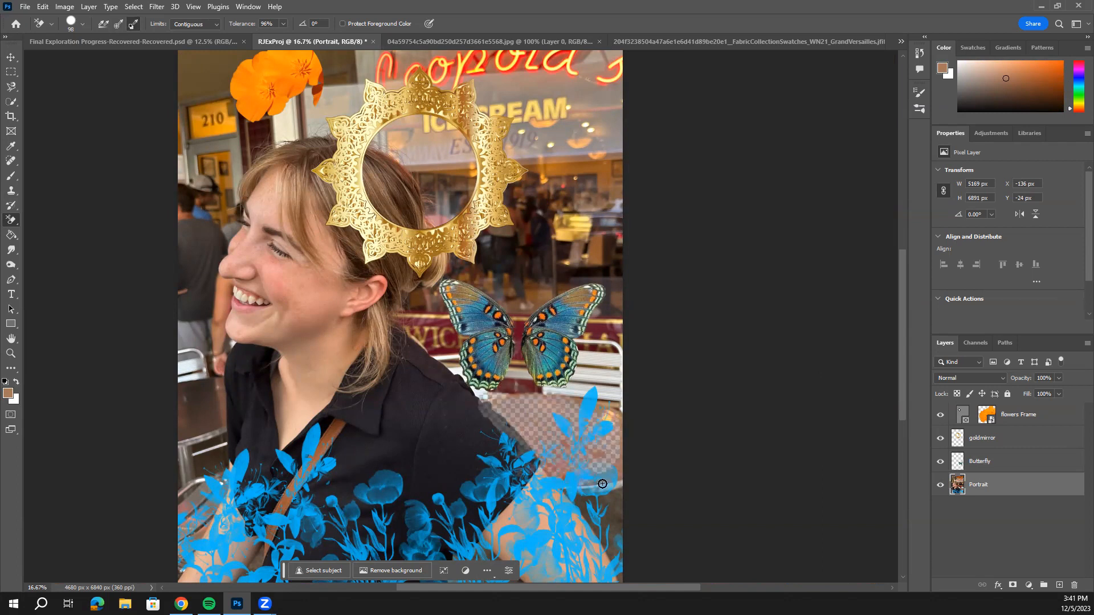
{"action": "key", "text": "ctrl+z"}
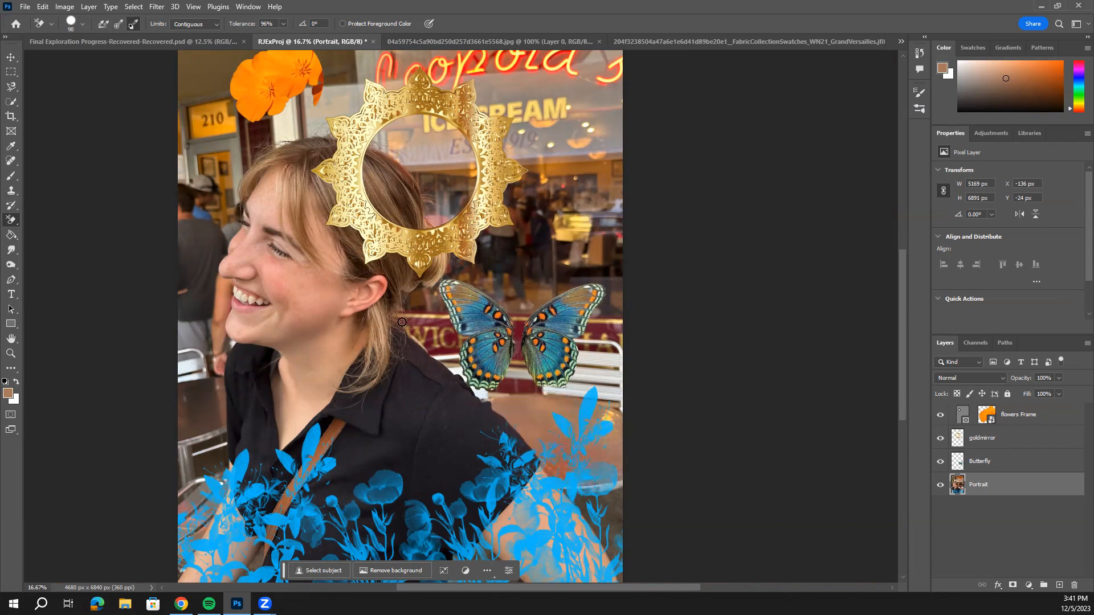
- Sample red from the neon sign and try the Background Eraser around the second "o" of "Leopold's", undoing the stroke
{"action": "scroll", "coordinate": [423, 289], "scroll_direction": "up", "scroll_amount": 3}
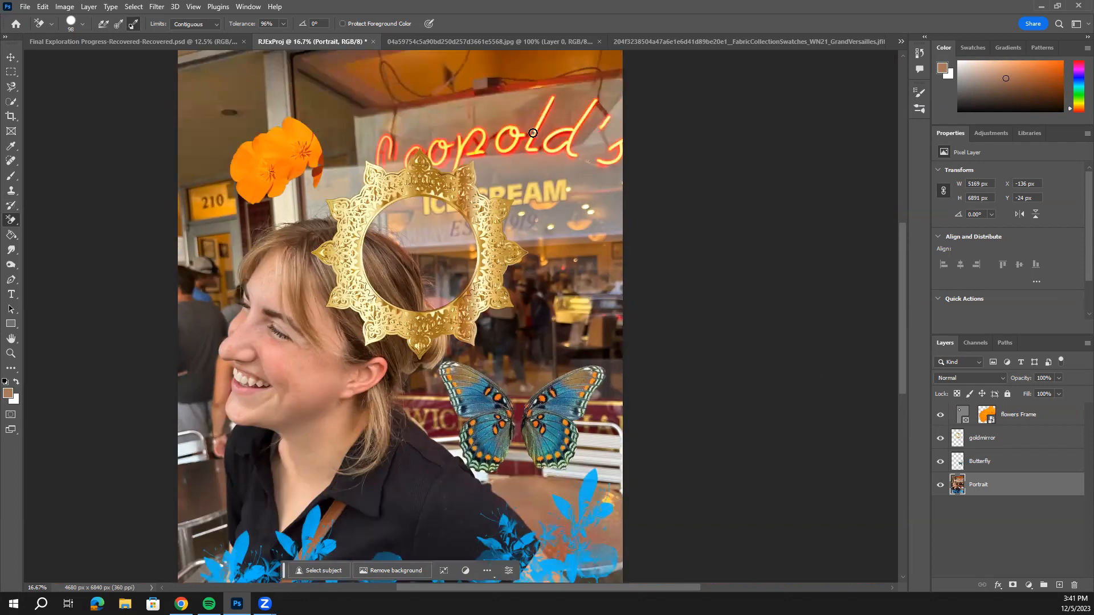
{"action": "key", "text": "ctrl+plus"}
{"action": "key", "text": "ctrl+plus"}
{"action": "key", "text": "ctrl+plus"}
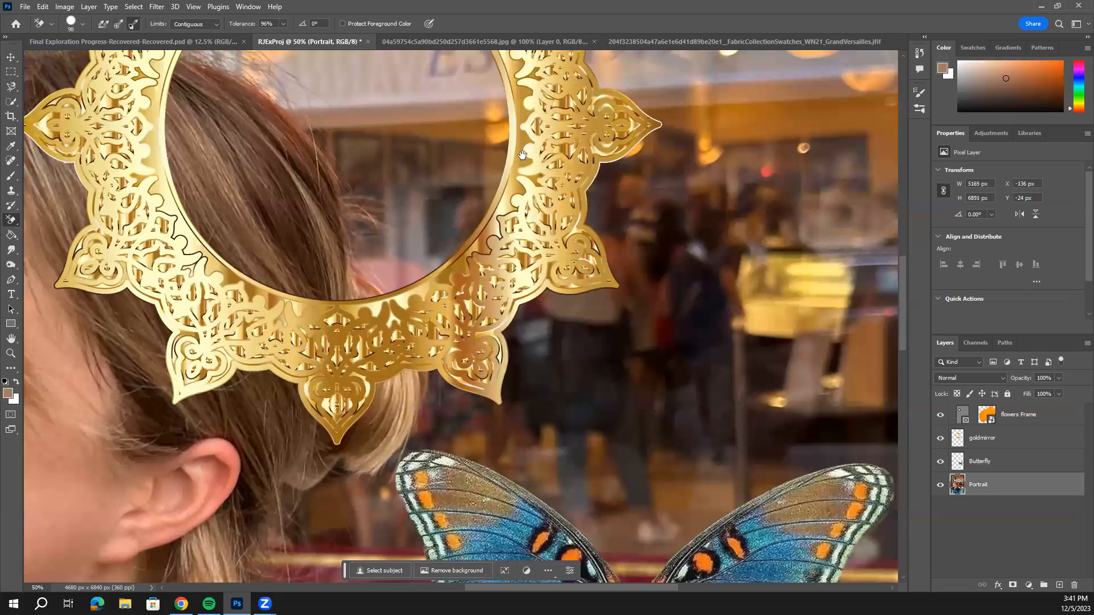
{"action": "scroll", "coordinate": [468, 308], "scroll_direction": "up", "scroll_amount": 10}
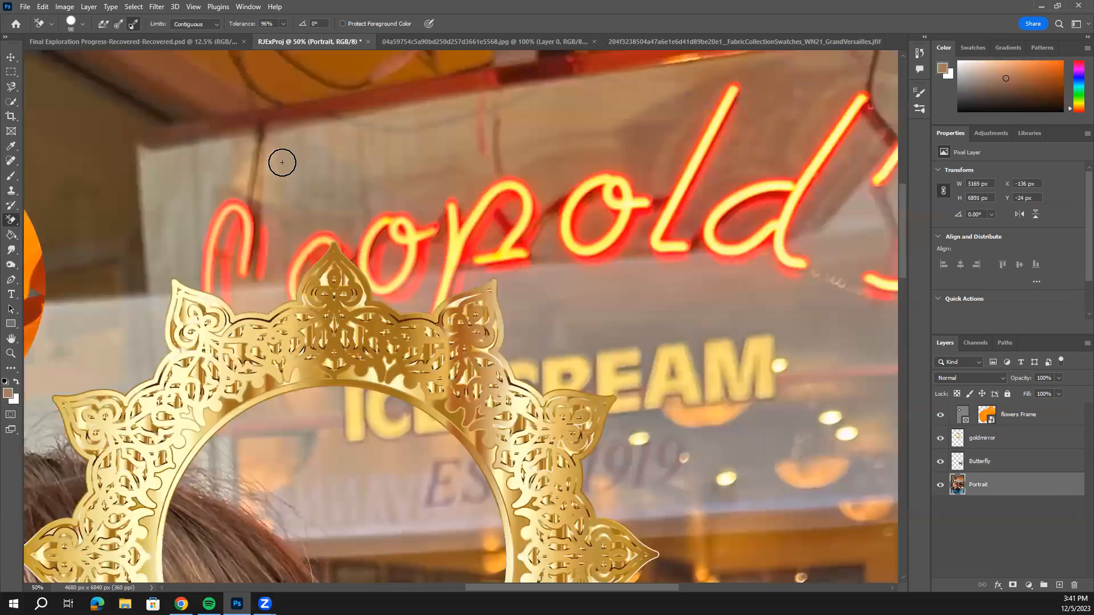
{"action": "left_click", "coordinate": [615, 241], "text": "alt"}
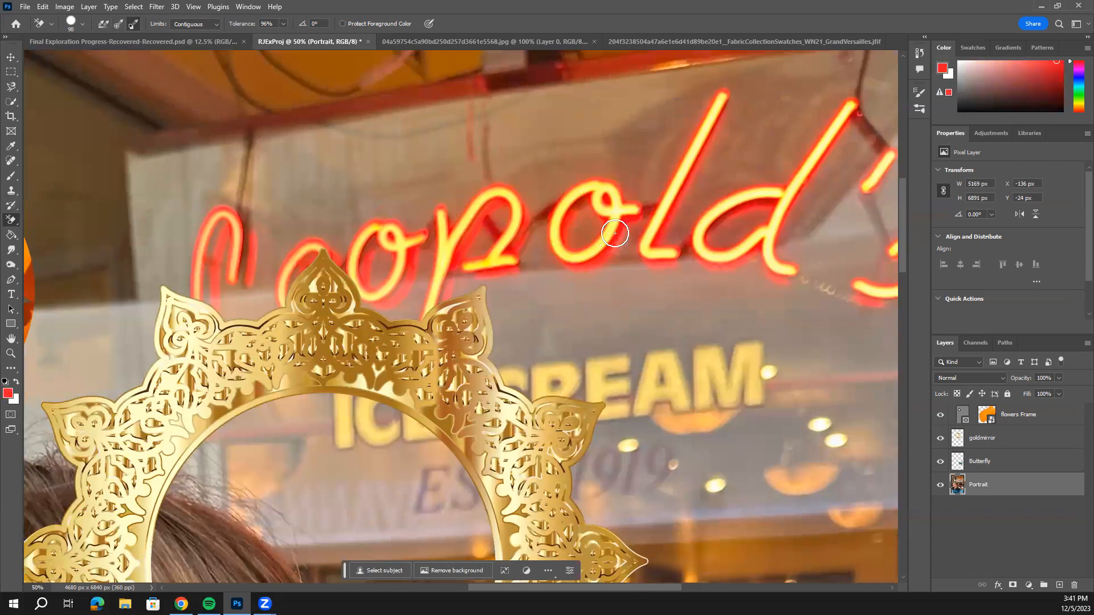
{"action": "mouse_move", "coordinate": [606, 252]}
{"action": "left_mouse_down"}
{"action": "mouse_move", "coordinate": [638, 259]}
{"action": "mouse_move", "coordinate": [649, 244]}
{"action": "mouse_move", "coordinate": [622, 260]}
{"action": "mouse_move", "coordinate": [657, 235]}
{"action": "left_mouse_up"}
{"action": "key", "text": "ctrl+z"}
- Try erasing the background around the neon letters "o" and "l" with the Background Eraser sampling once, and undo both strokes
{"action": "left_click", "coordinate": [119, 24]}
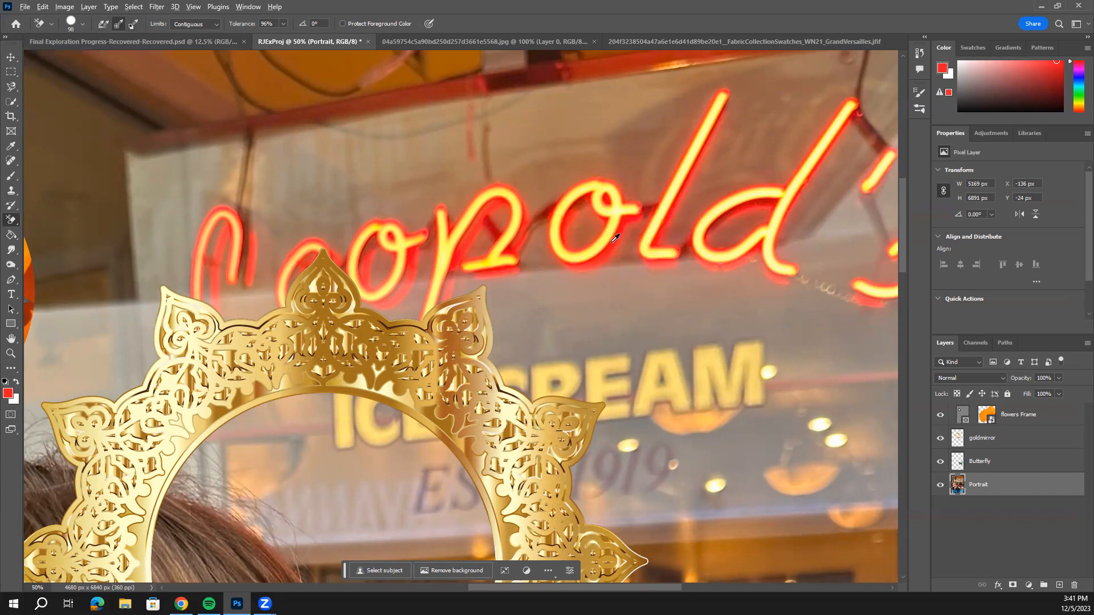
{"action": "mouse_move", "coordinate": [609, 253]}
{"action": "left_mouse_down"}
{"action": "mouse_move", "coordinate": [637, 205]}
{"action": "mouse_move", "coordinate": [637, 231]}
{"action": "mouse_move", "coordinate": [596, 270]}
{"action": "mouse_move", "coordinate": [579, 260]}
{"action": "mouse_move", "coordinate": [581, 247]}
{"action": "mouse_move", "coordinate": [565, 241]}
{"action": "mouse_move", "coordinate": [554, 254]}
{"action": "mouse_move", "coordinate": [554, 218]}
{"action": "mouse_move", "coordinate": [541, 222]}
{"action": "mouse_move", "coordinate": [589, 197]}
{"action": "mouse_move", "coordinate": [583, 180]}
{"action": "mouse_move", "coordinate": [608, 171]}
{"action": "left_mouse_up"}
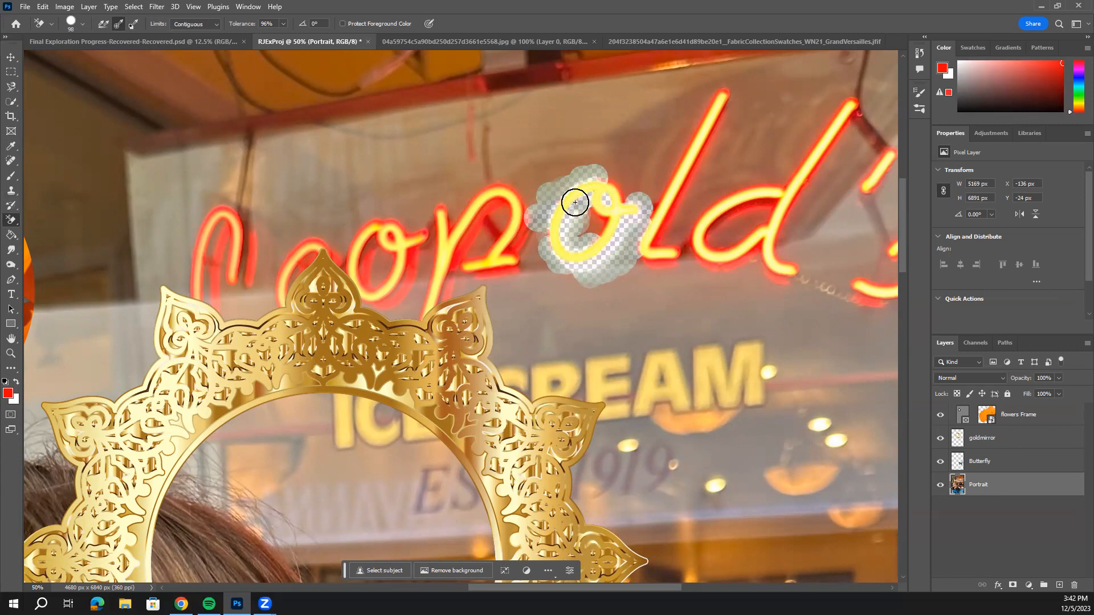
{"action": "mouse_move", "coordinate": [608, 182]}
{"action": "left_mouse_down"}
{"action": "mouse_move", "coordinate": [627, 196]}
{"action": "mouse_move", "coordinate": [618, 185]}
{"action": "mouse_move", "coordinate": [620, 219]}
{"action": "mouse_move", "coordinate": [666, 223]}
{"action": "mouse_move", "coordinate": [664, 231]}
{"action": "mouse_move", "coordinate": [667, 218]}
{"action": "mouse_move", "coordinate": [655, 243]}
{"action": "mouse_move", "coordinate": [674, 259]}
{"action": "mouse_move", "coordinate": [629, 237]}
{"action": "mouse_move", "coordinate": [663, 203]}
{"action": "mouse_move", "coordinate": [690, 142]}
{"action": "mouse_move", "coordinate": [693, 156]}
{"action": "mouse_move", "coordinate": [735, 86]}
{"action": "left_mouse_up"}
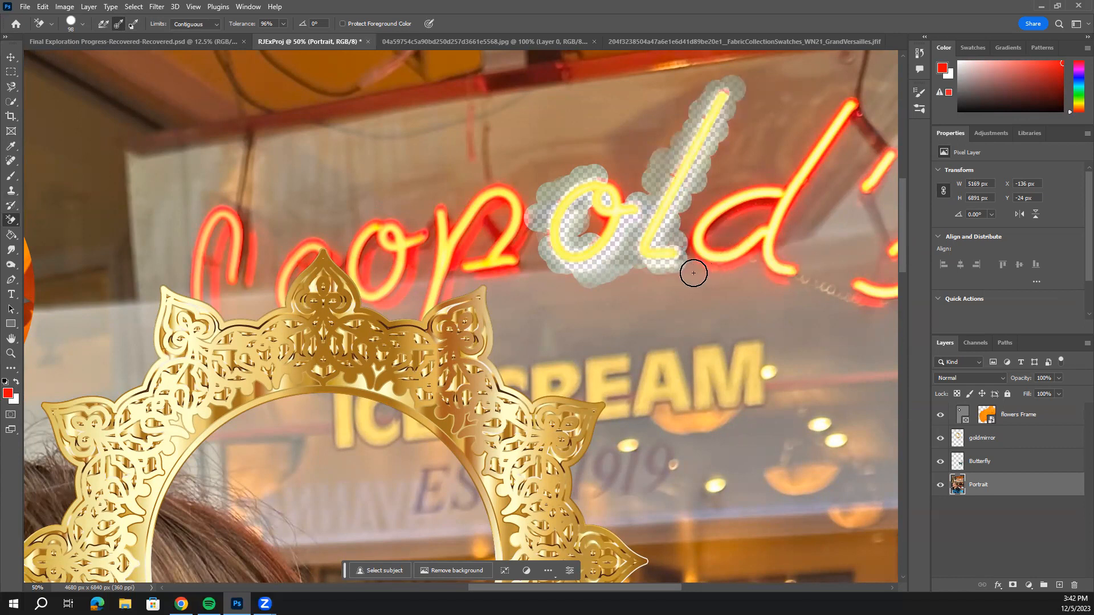
{"action": "key", "text": "ctrl+z"}
{"action": "key", "text": "ctrl+z"}
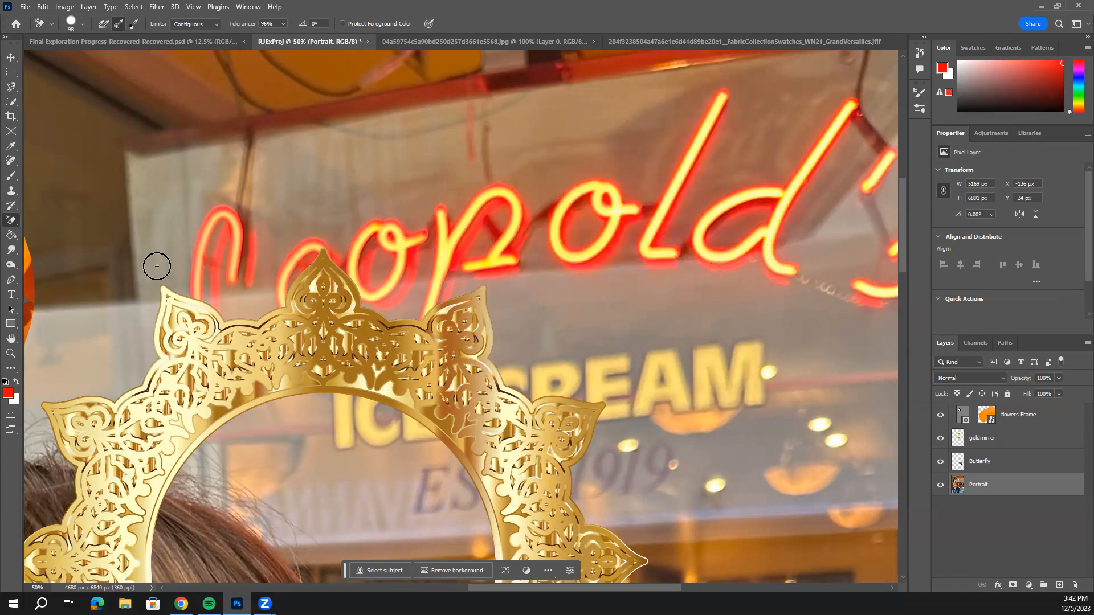
- With the Magic Eraser at tolerance 32, remove small background patches inside and around the neon sign's letters
{"action": "right_click", "coordinate": [11, 220]}
{"action": "left_click", "coordinate": [73, 242]}
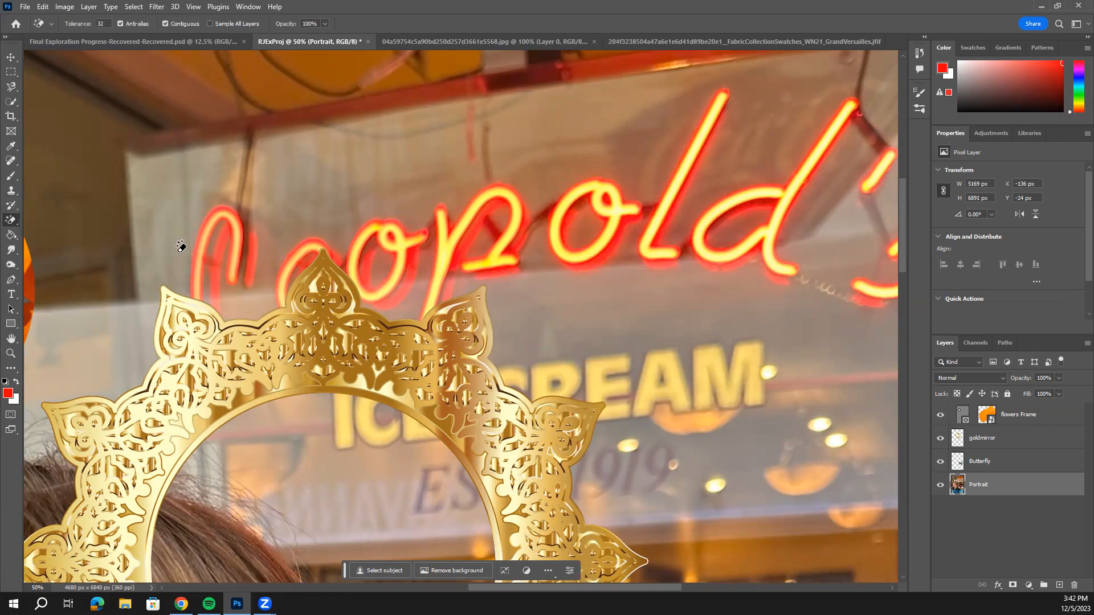
{"action": "left_click", "coordinate": [414, 256]}
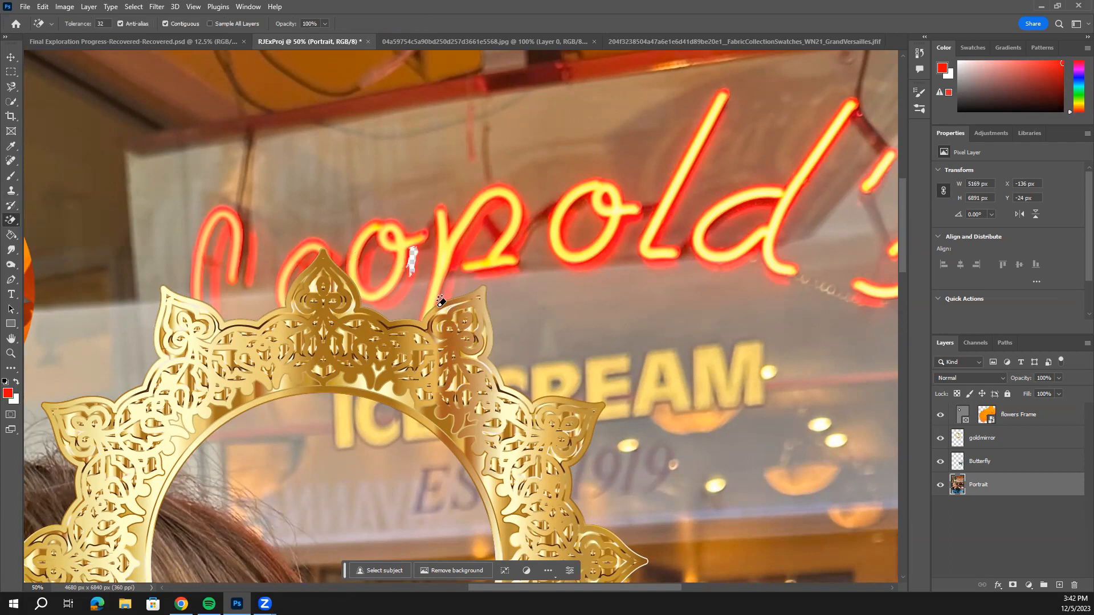
{"action": "left_click", "coordinate": [476, 224]}
{"action": "left_click", "coordinate": [519, 240]}
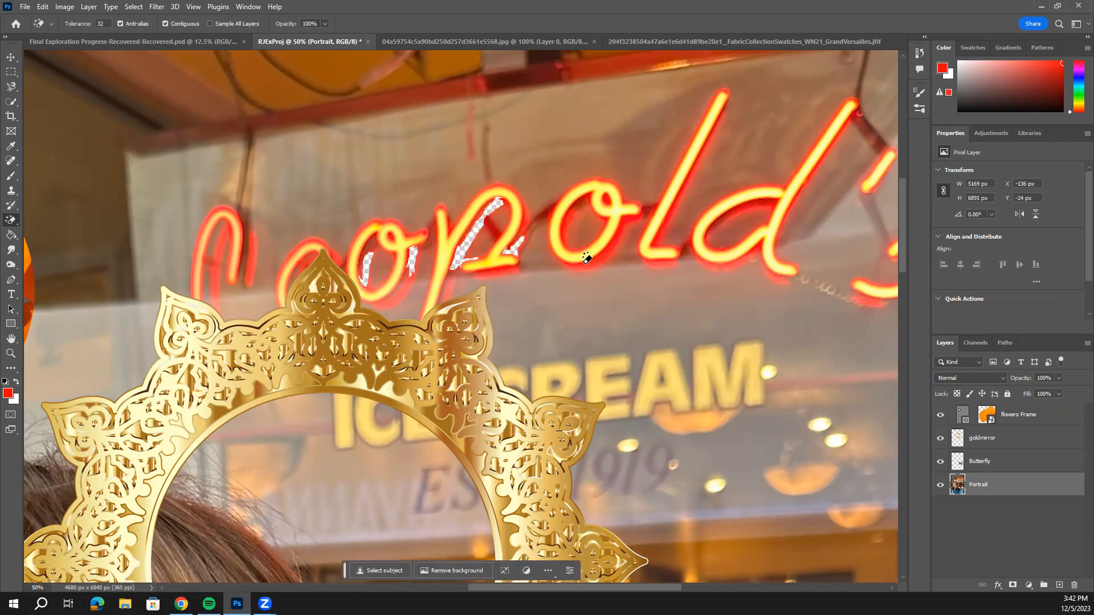
{"action": "left_click", "coordinate": [640, 254]}
{"action": "left_click", "coordinate": [674, 210]}
{"action": "left_click", "coordinate": [742, 259]}
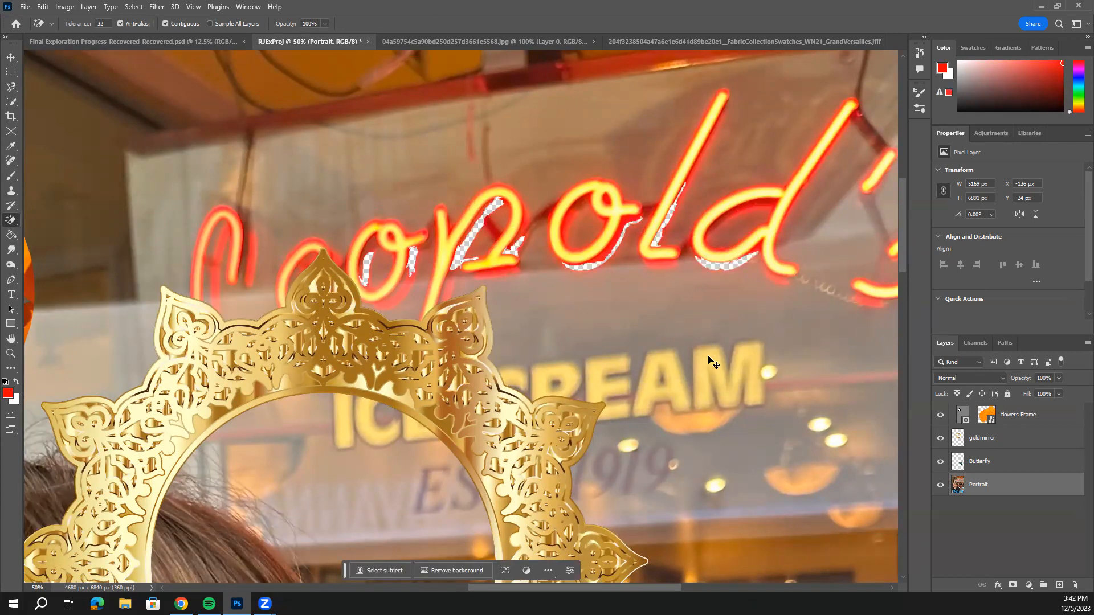
- Undo all the Magic Eraser removals on the neon sign
{"action": "key", "text": "ctrl+z"}
{"action": "key", "text": "ctrl+z"}
{"action": "key", "text": "ctrl+z"}
{"action": "key", "text": "ctrl+z"}
{"action": "key", "text": "ctrl+z"}
{"action": "key", "text": "ctrl+z"}
{"action": "key", "text": "ctrl+z"}
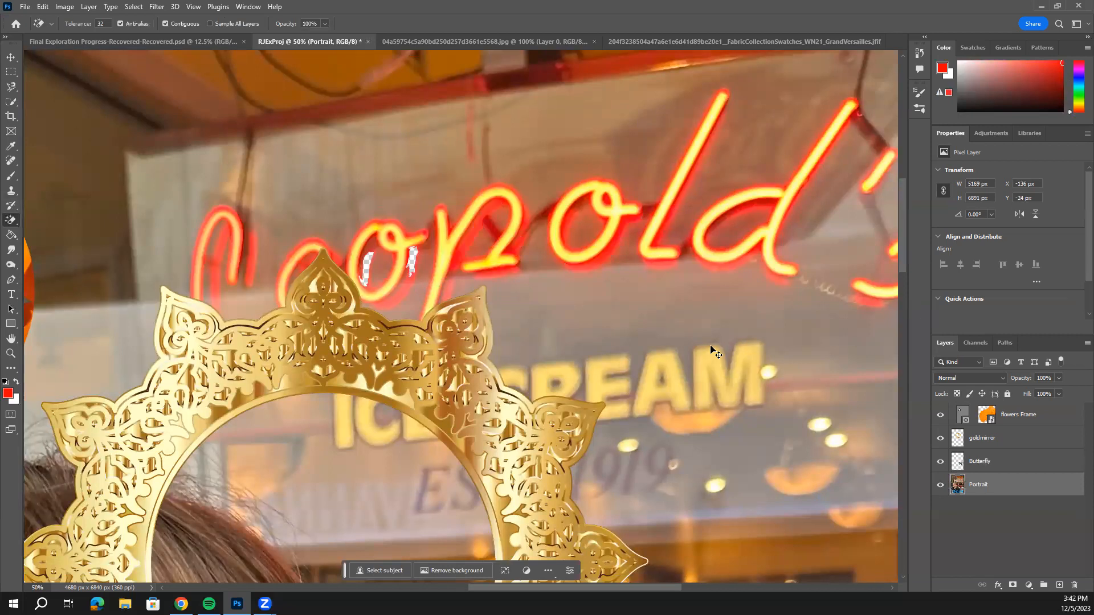
- Switch to the photo document with two butterflies on a hand and clear its active selection
{"action": "left_click", "coordinate": [11, 57]}
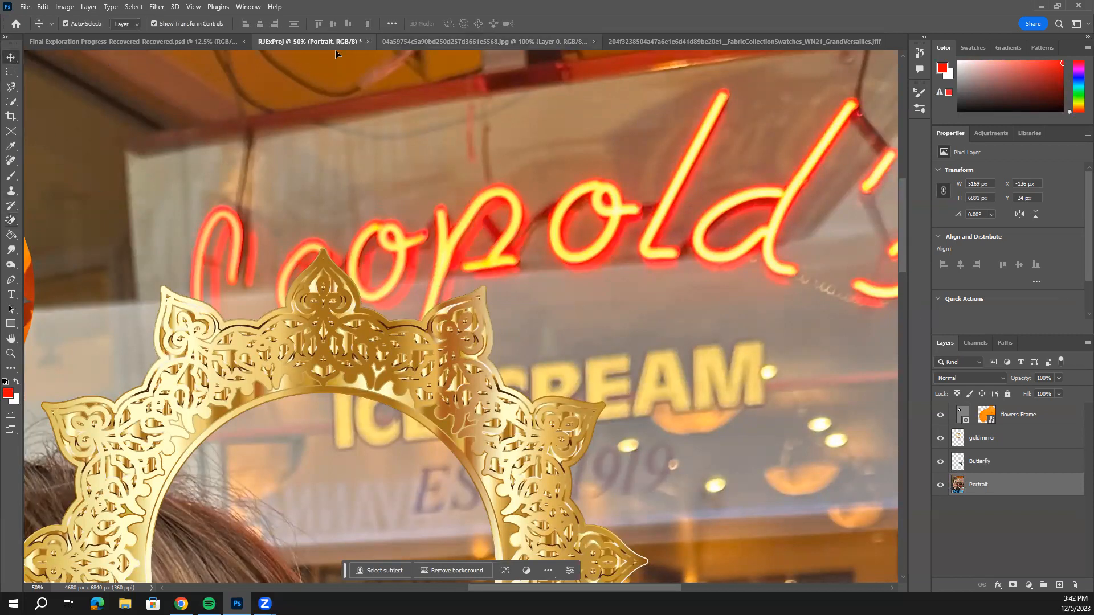
{"action": "left_click", "coordinate": [485, 42]}
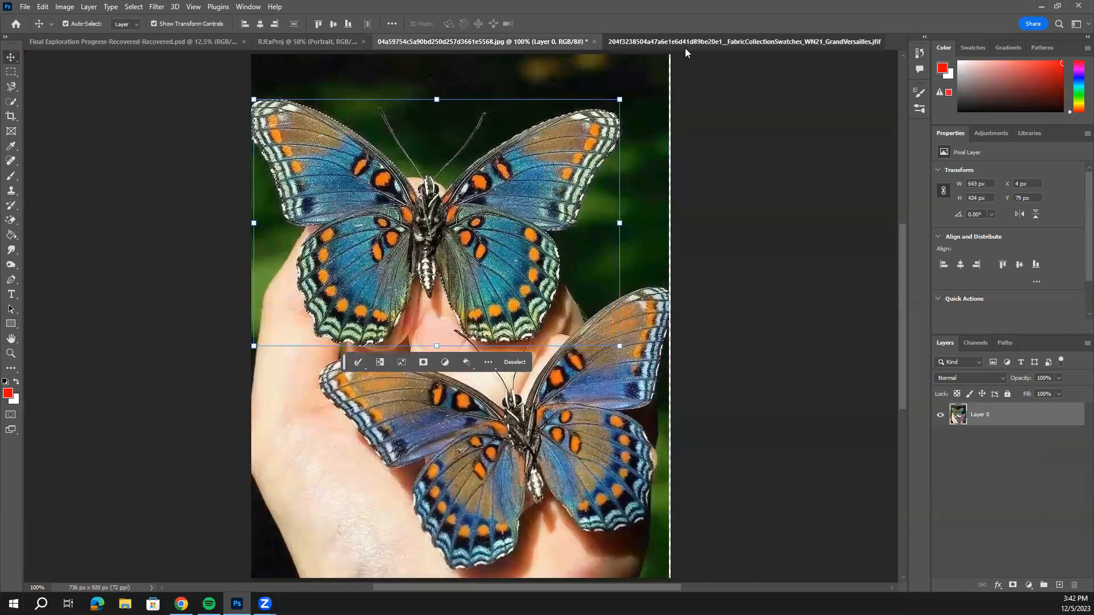
{"action": "left_click", "coordinate": [685, 43]}
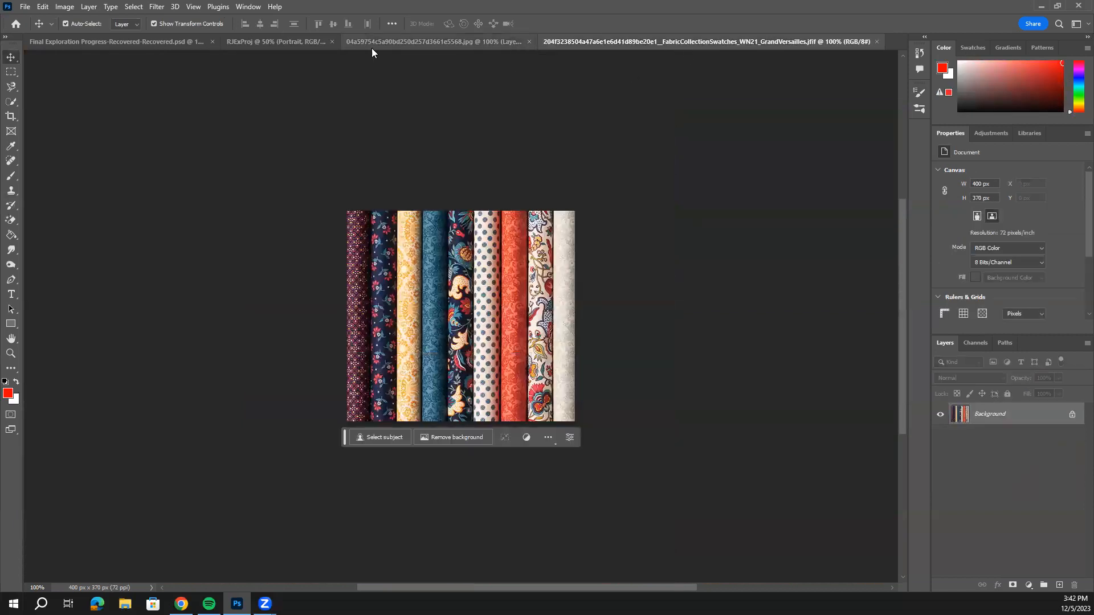
{"action": "left_click", "coordinate": [285, 45]}
{"action": "left_click", "coordinate": [719, 48]}
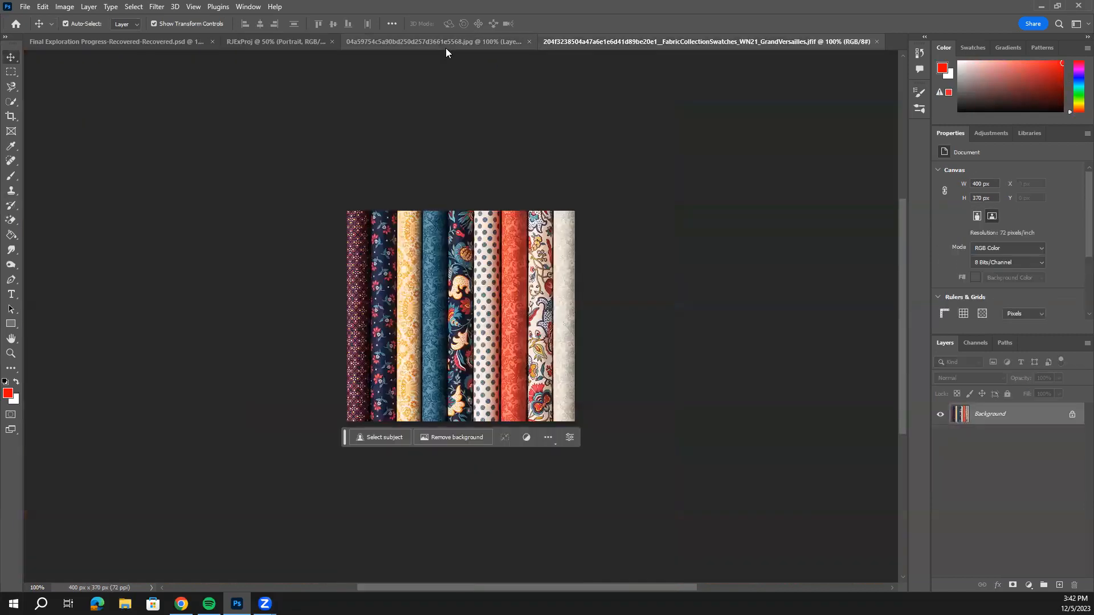
{"action": "left_click", "coordinate": [446, 46]}
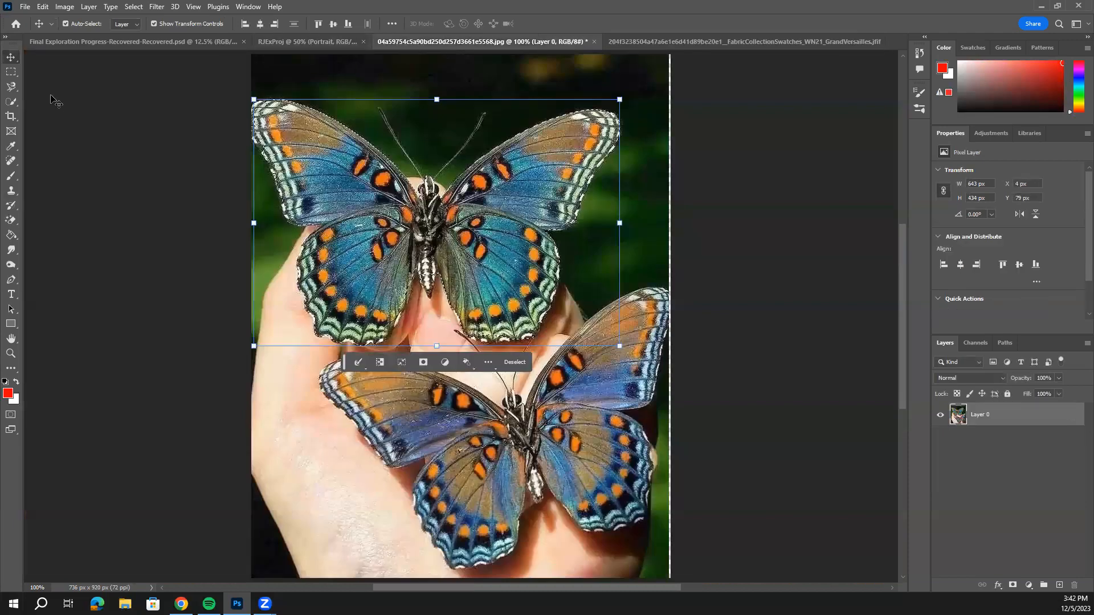
{"action": "key", "text": "ctrl+a"}
{"action": "key", "text": "ctrl+d"}
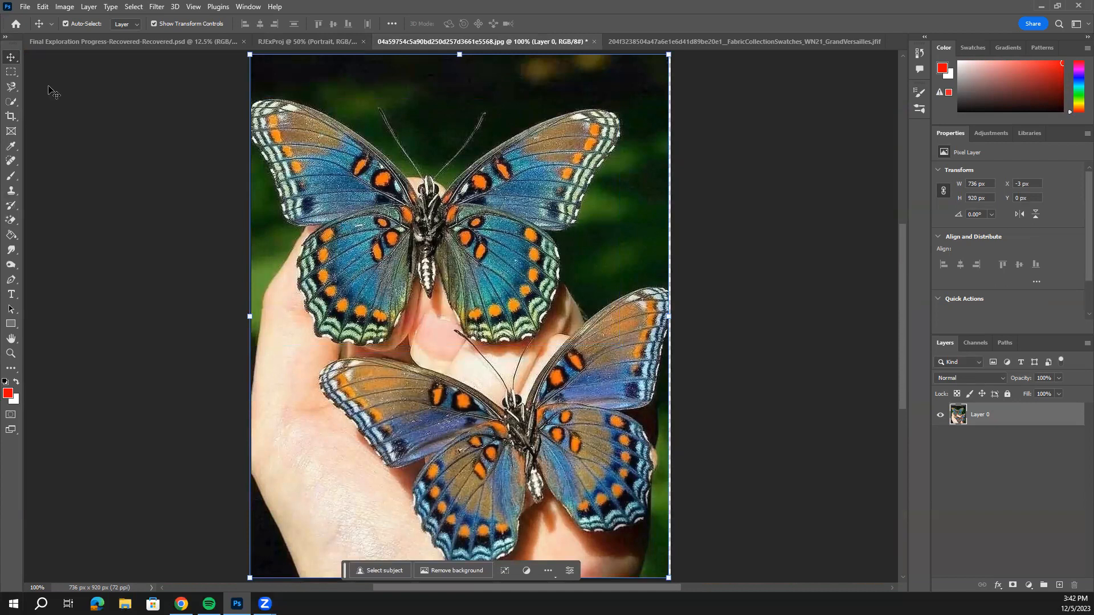
- With the Magic Eraser at tolerance 32, remove the dark green background and the hand's skin around the two butterflies
{"action": "left_click", "coordinate": [11, 221]}
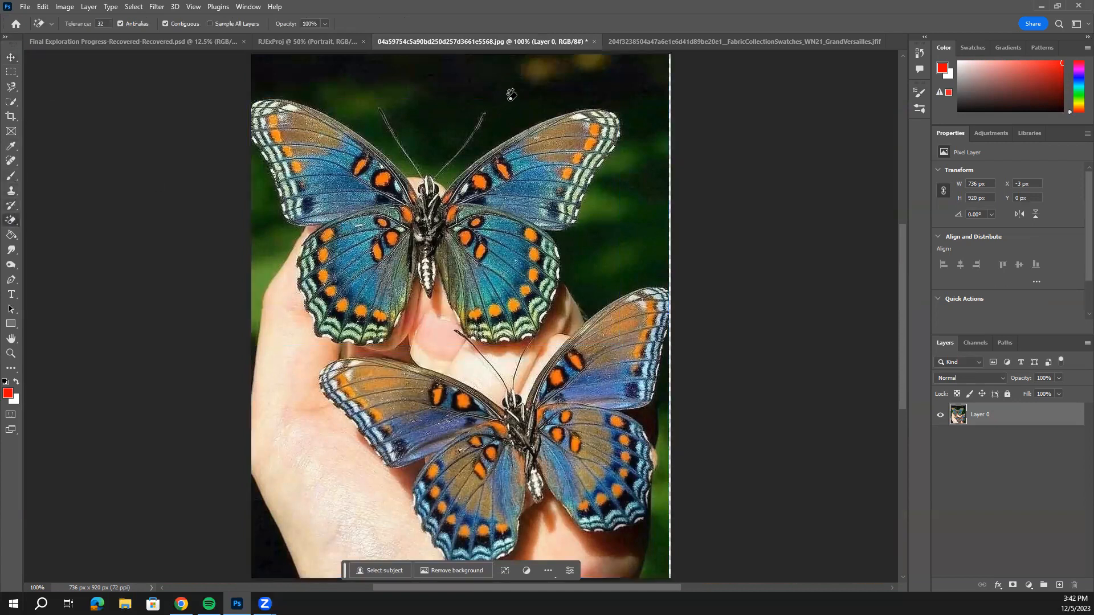
{"action": "left_click", "coordinate": [572, 165]}
{"action": "left_click", "coordinate": [595, 303]}
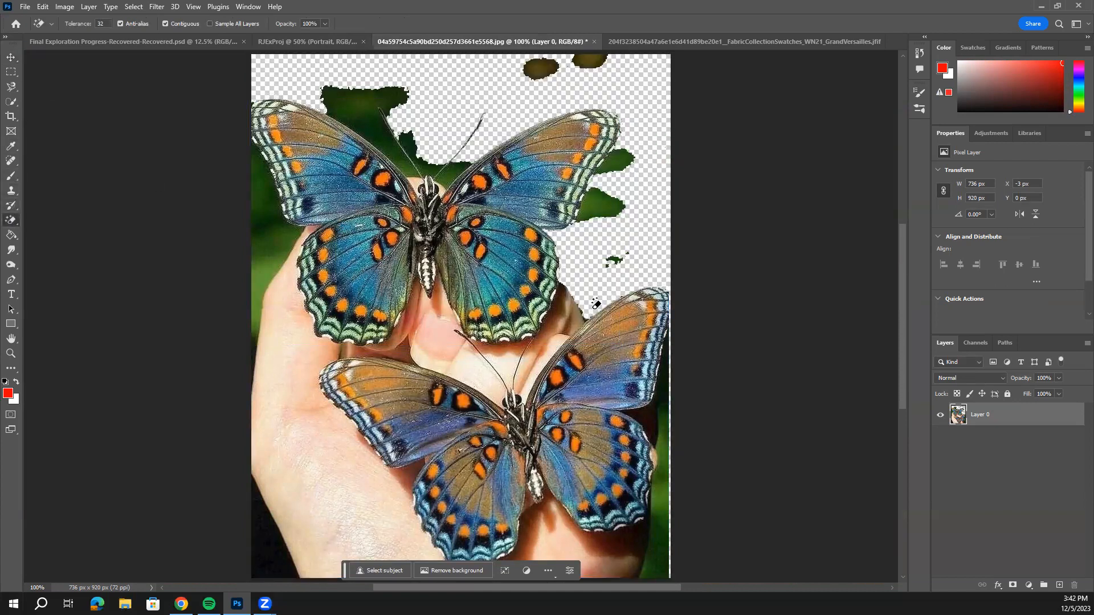
{"action": "left_click", "coordinate": [303, 374]}
{"action": "left_click", "coordinate": [424, 319]}
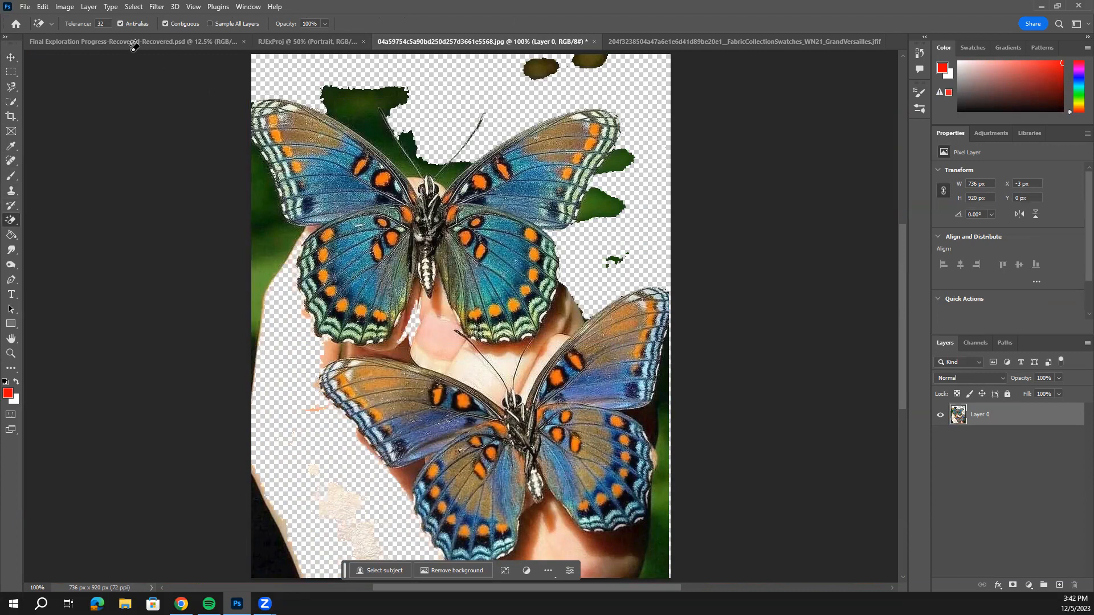
- In the RJExProj collage, remove gold patches along the mirror frame's lower inner rim on the goldmirror layer with the Magic Eraser
{"action": "left_click", "coordinate": [116, 42]}
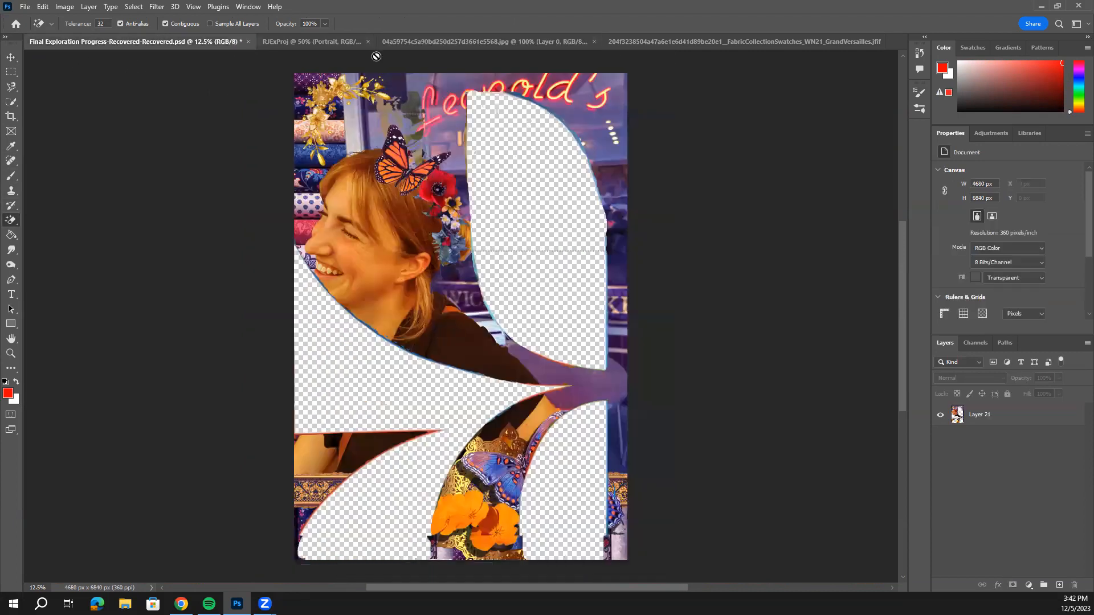
{"action": "left_click", "coordinate": [319, 42]}
{"action": "scroll", "coordinate": [456, 279], "scroll_direction": "down", "scroll_amount": 3}
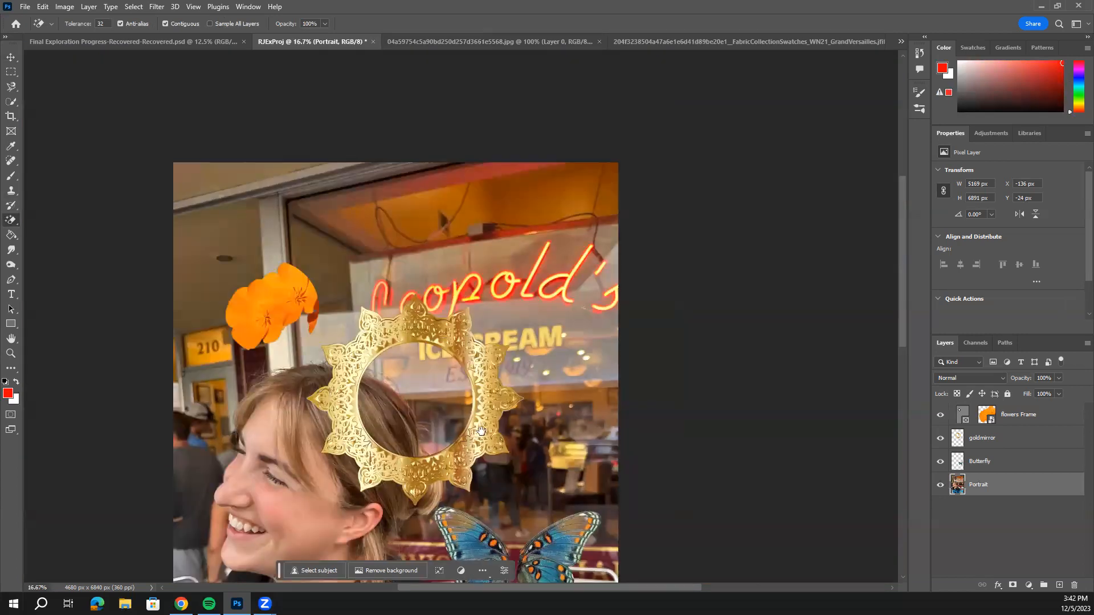
{"action": "left_click_drag", "start_coordinate": [481, 431], "coordinate": [478, 243]}
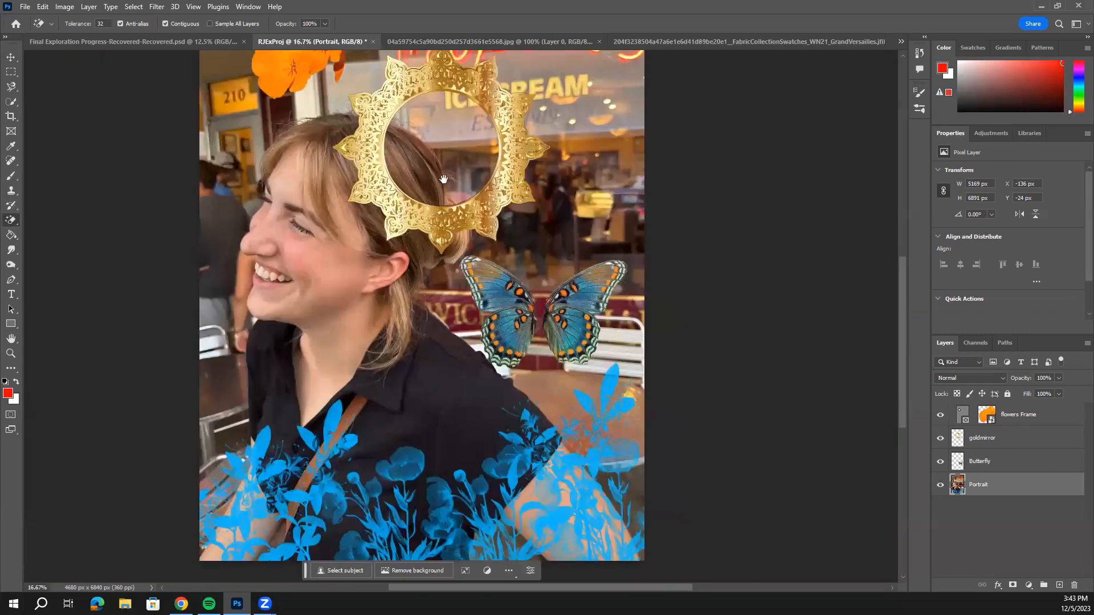
{"action": "scroll", "coordinate": [445, 183], "scroll_direction": "up", "scroll_amount": 1}
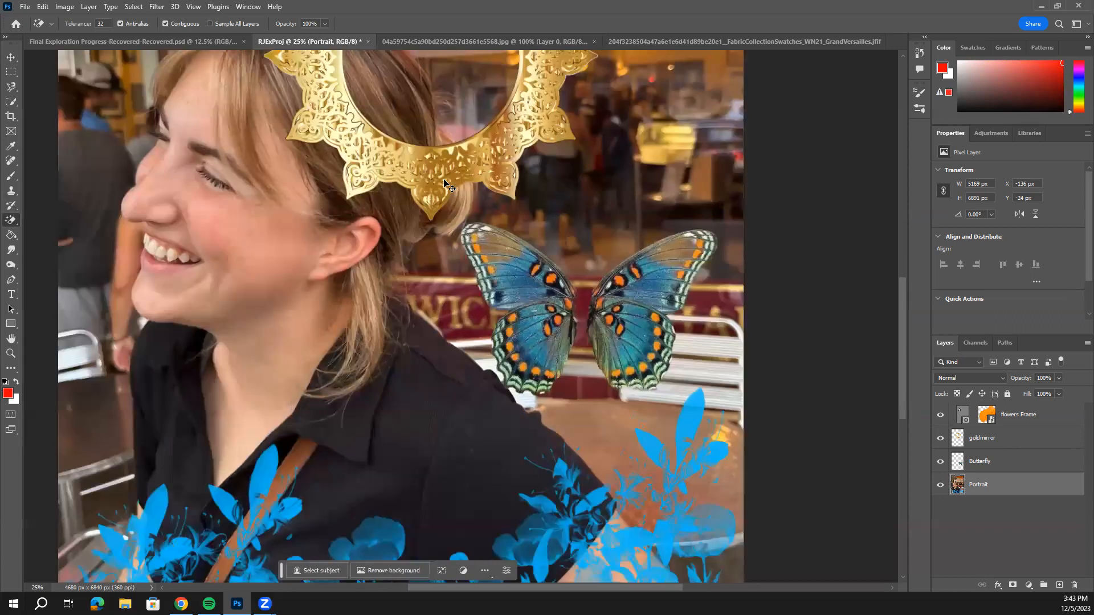
{"action": "scroll", "coordinate": [445, 184], "scroll_direction": "up", "scroll_amount": 1}
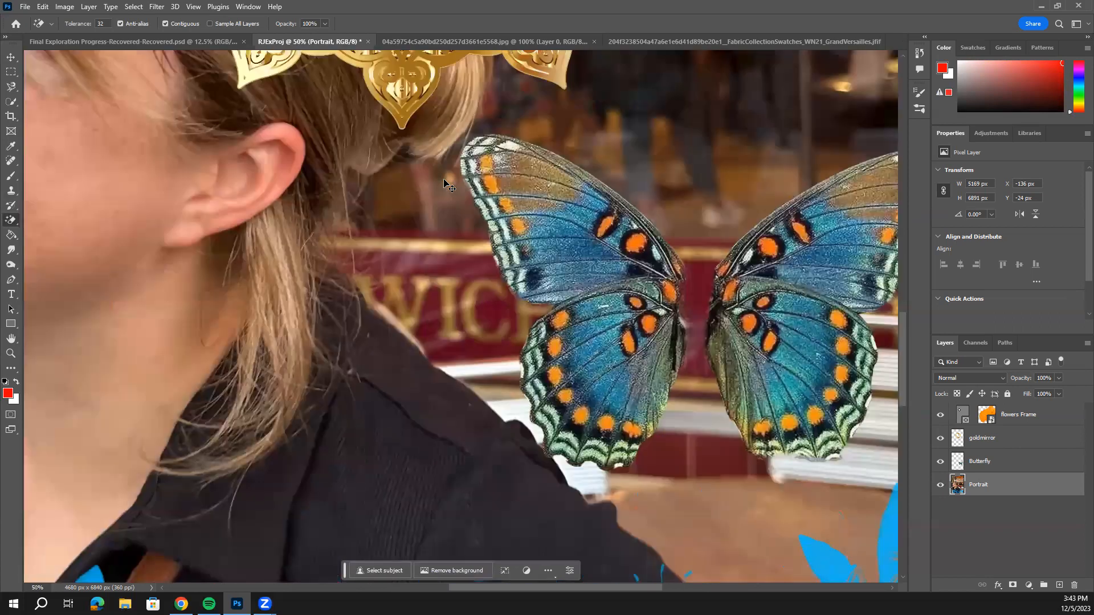
{"action": "scroll", "coordinate": [444, 183], "scroll_direction": "up", "scroll_amount": 1}
{"action": "left_click_drag", "start_coordinate": [450, 309], "coordinate": [558, 558]}
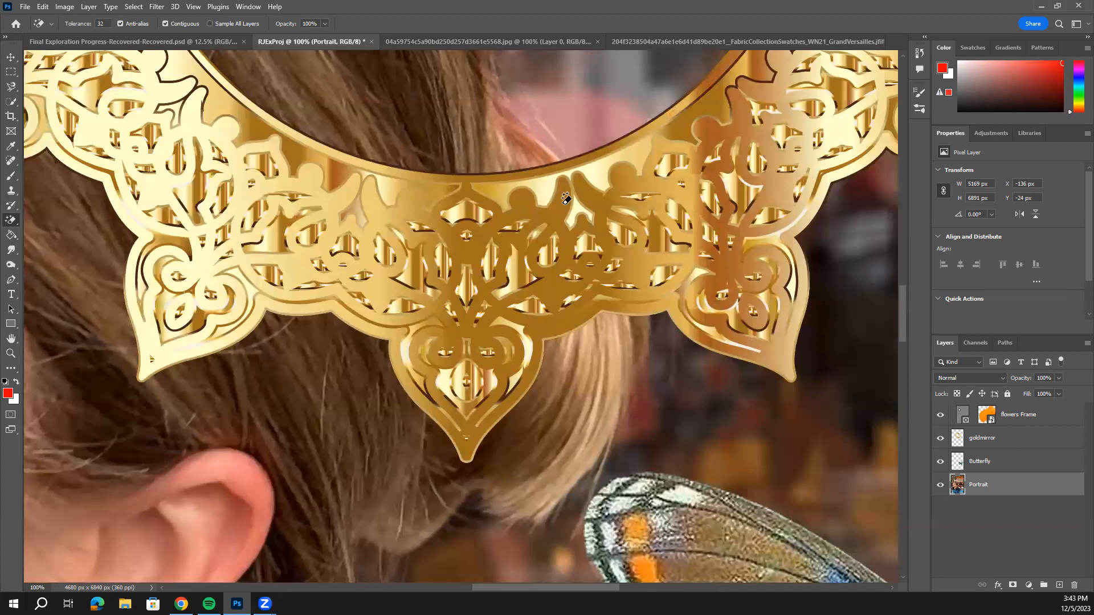
{"action": "left_click_drag", "start_coordinate": [550, 182], "coordinate": [558, 214]}
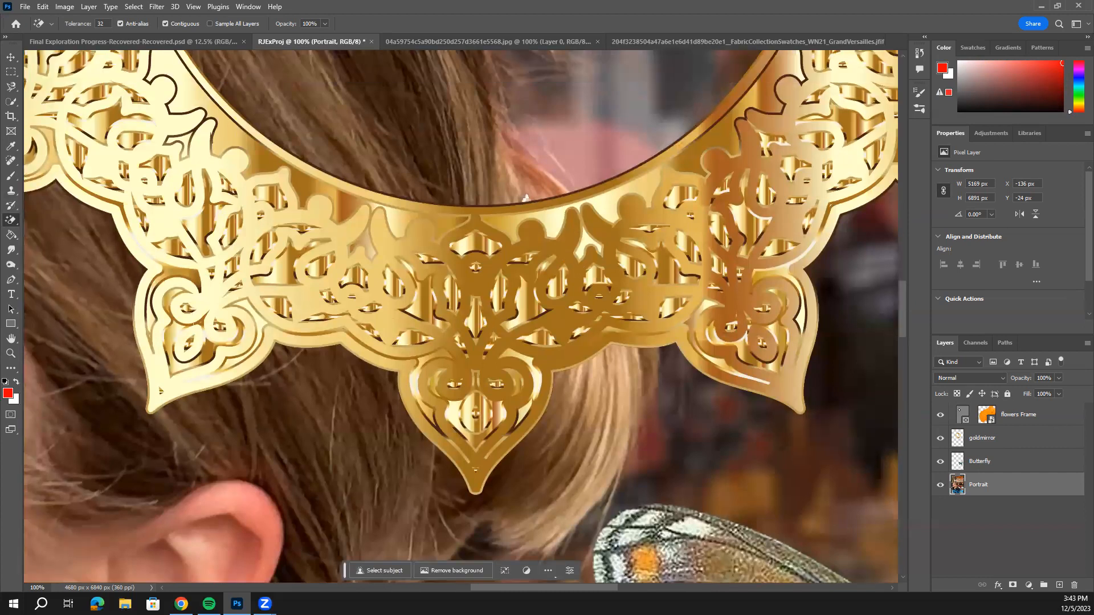
{"action": "left_click", "coordinate": [984, 445]}
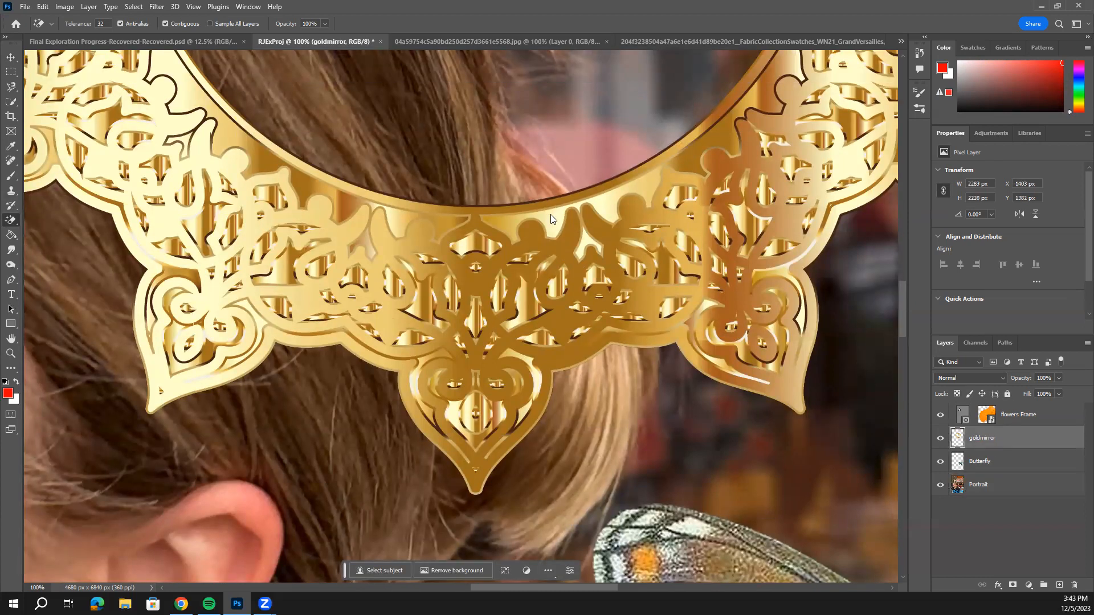
{"action": "left_click", "coordinate": [580, 219]}
{"action": "left_click", "coordinate": [515, 219]}
{"action": "left_click", "coordinate": [401, 217]}
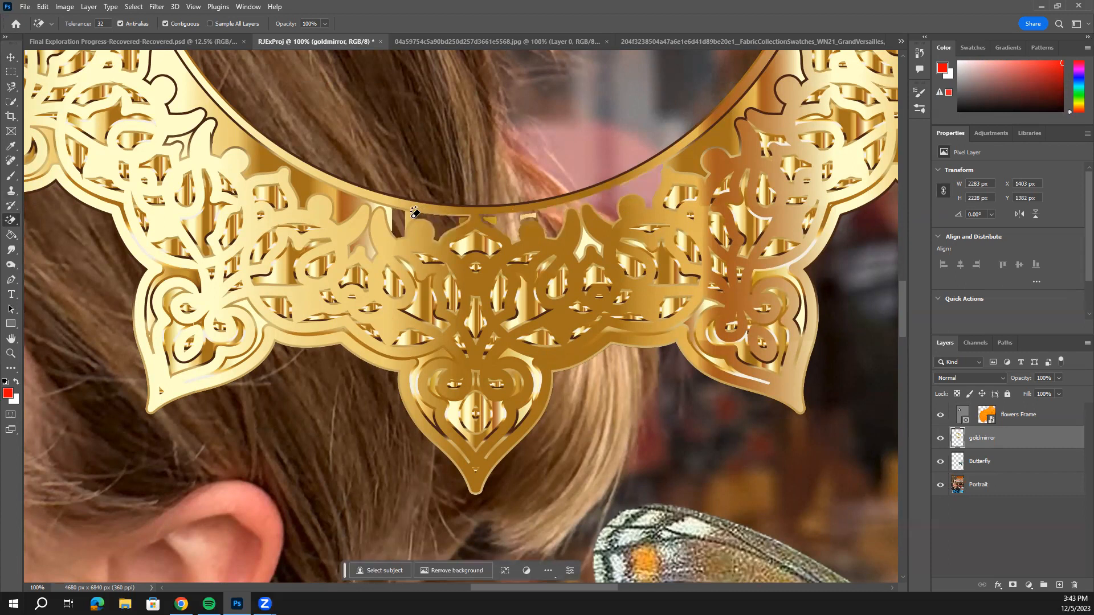
{"action": "left_click", "coordinate": [411, 214]}
{"action": "key", "text": "ctrl+z"}
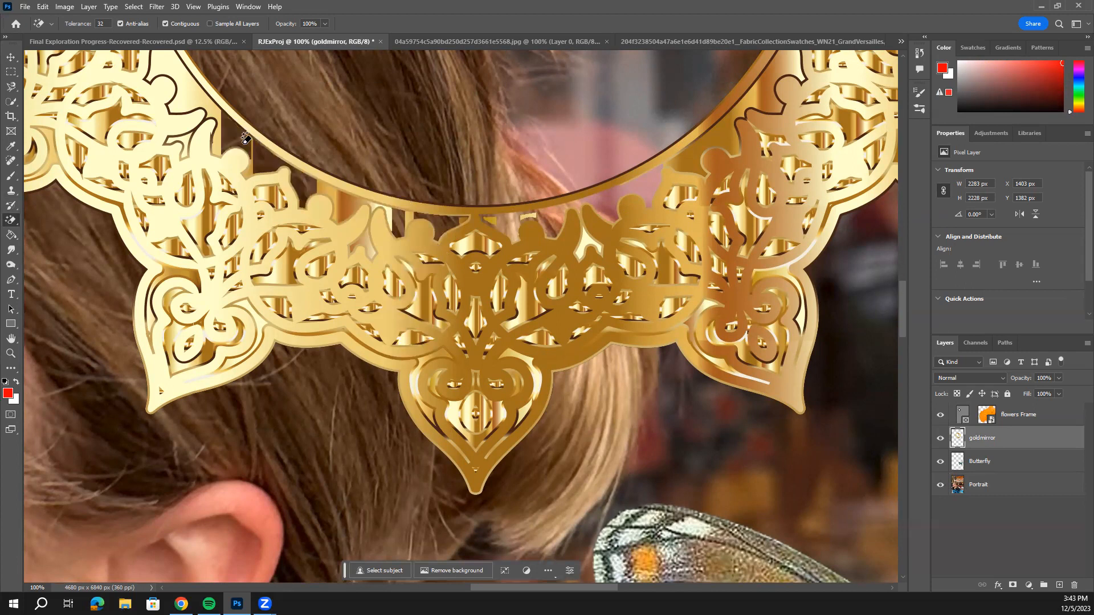
- Blur the woman's face on the Portrait layer using the Blur Tool with a 202 px brush at 100% strength
{"action": "key", "text": "ctrl+minus"}
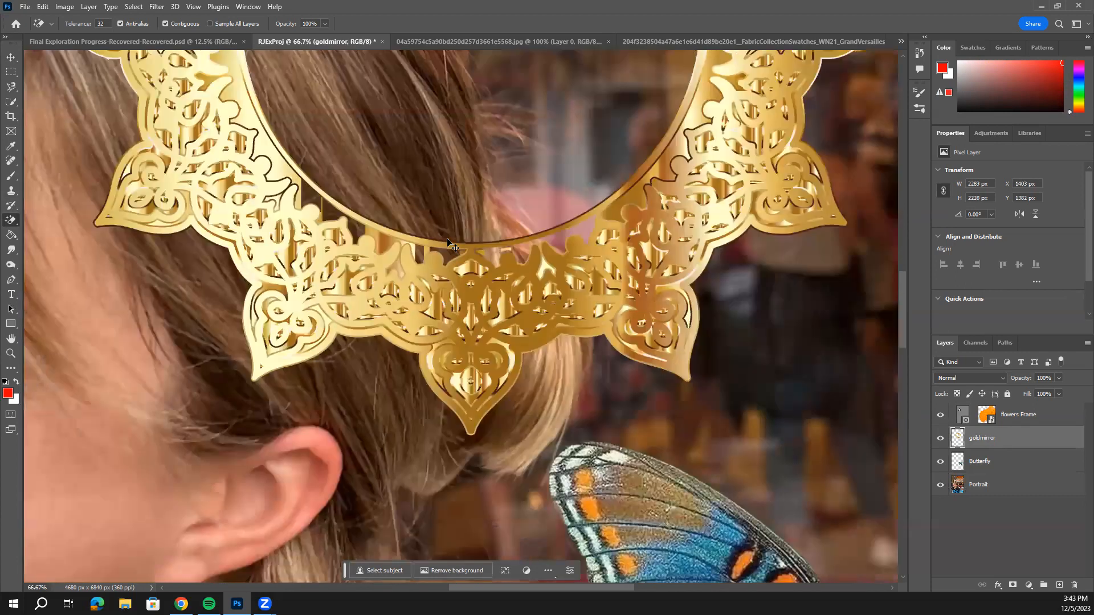
{"action": "key", "text": "ctrl+minus"}
{"action": "key", "text": "ctrl+minus"}
{"action": "key", "text": "ctrl+minus"}
{"action": "key", "text": "ctrl+minus"}
{"action": "key", "text": "ctrl+minus"}
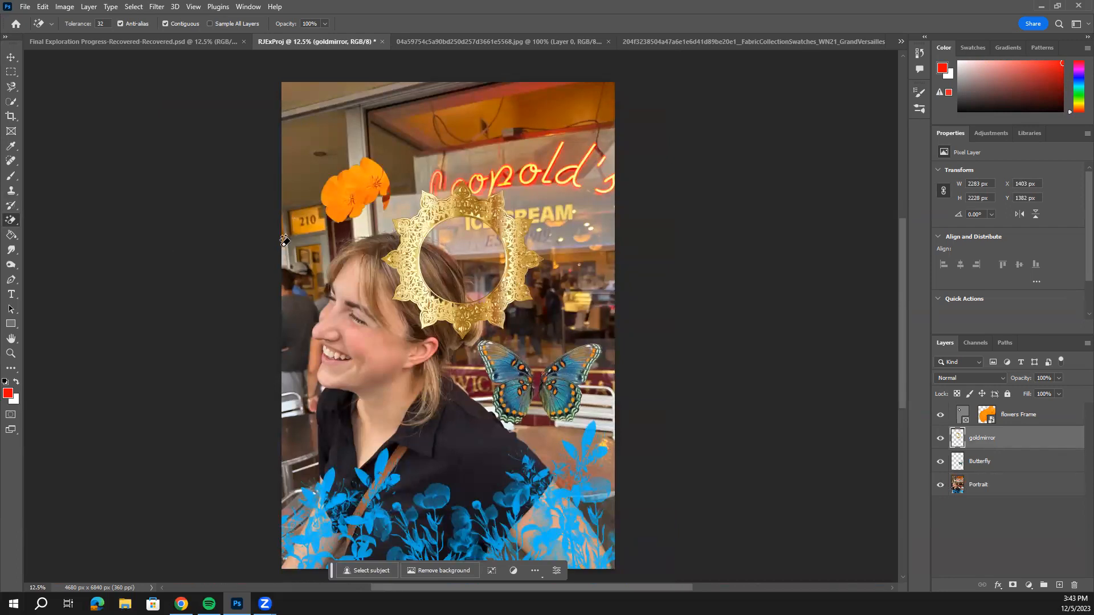
{"action": "left_click", "coordinate": [14, 250]}
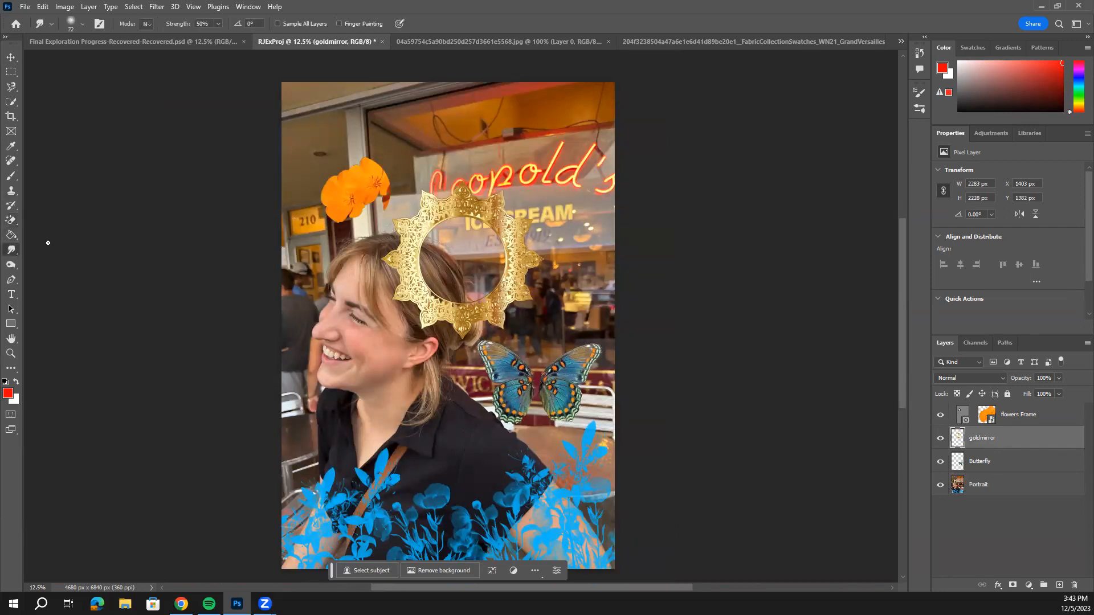
{"action": "left_click_drag", "start_coordinate": [12, 250], "coordinate": [44, 262]}
{"action": "left_click", "coordinate": [83, 250]}
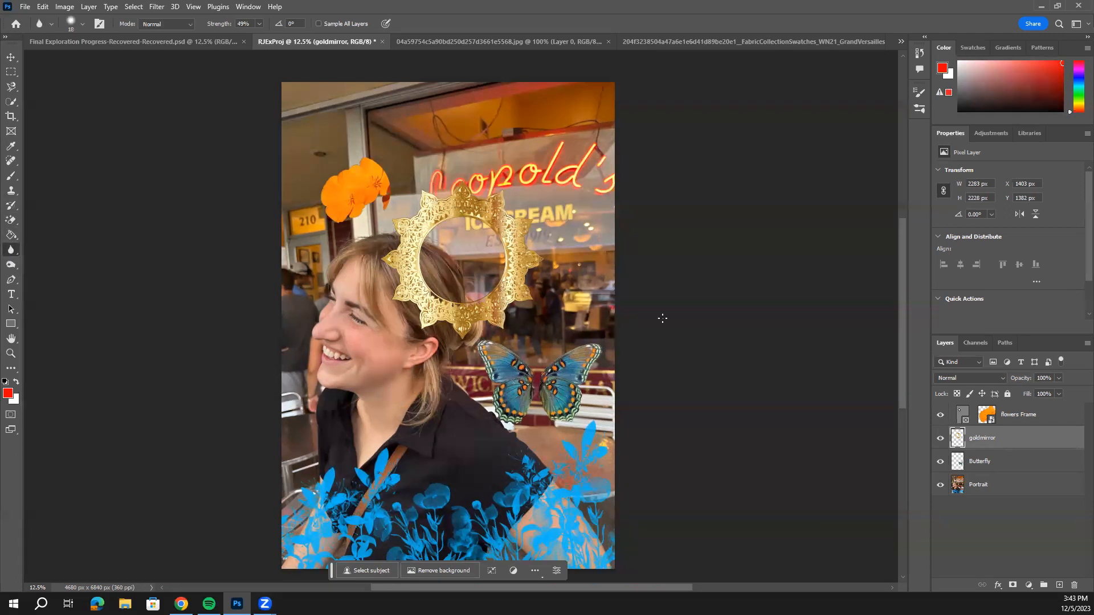
{"action": "left_click", "coordinate": [80, 25]}
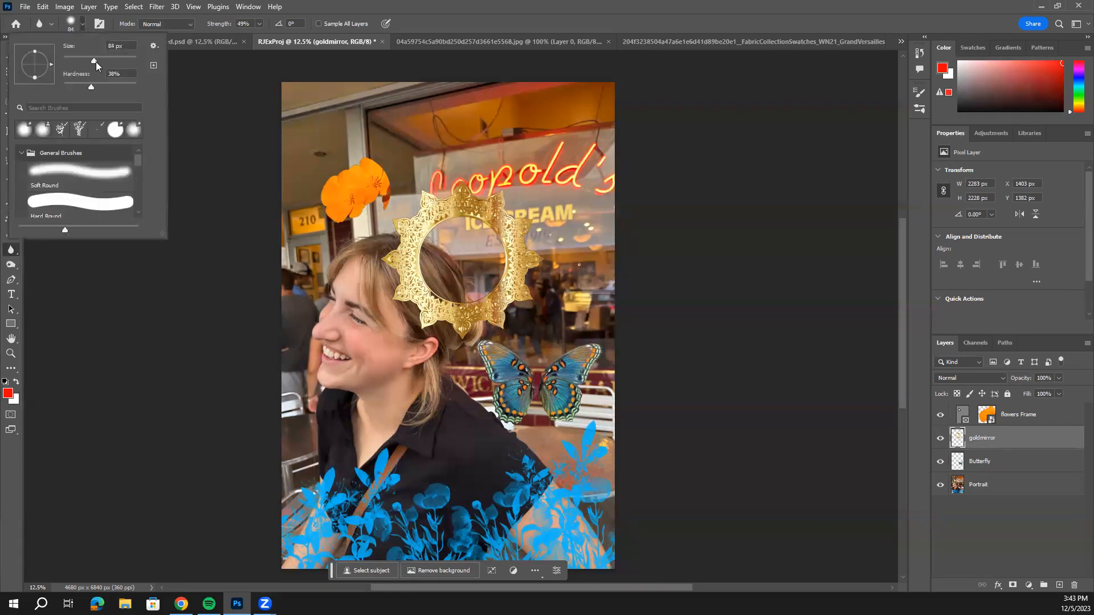
{"action": "left_click", "coordinate": [963, 485]}
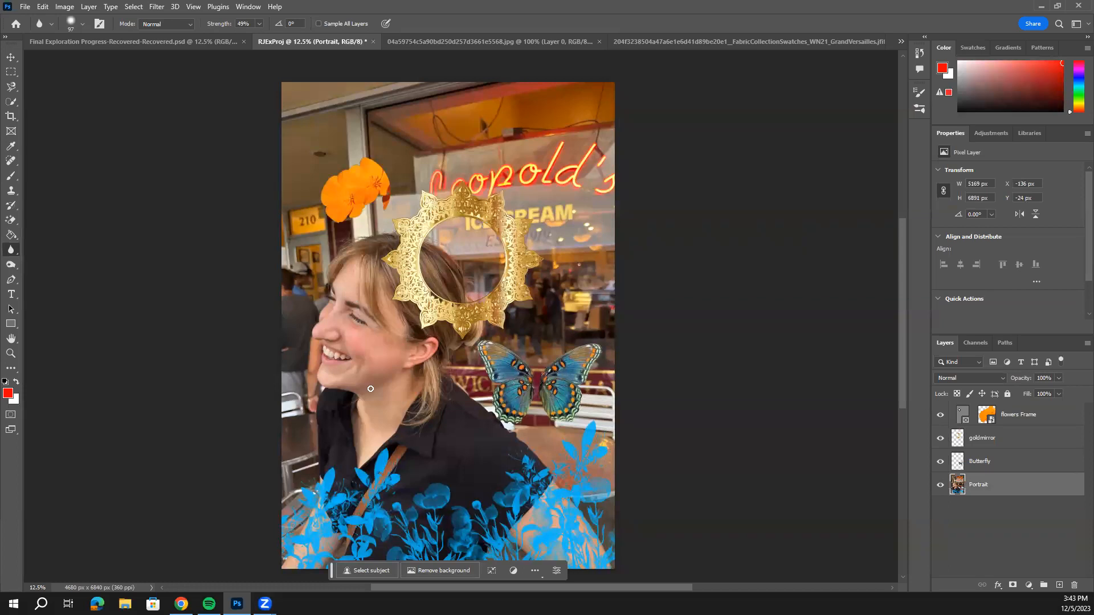
{"action": "left_click", "coordinate": [76, 22]}
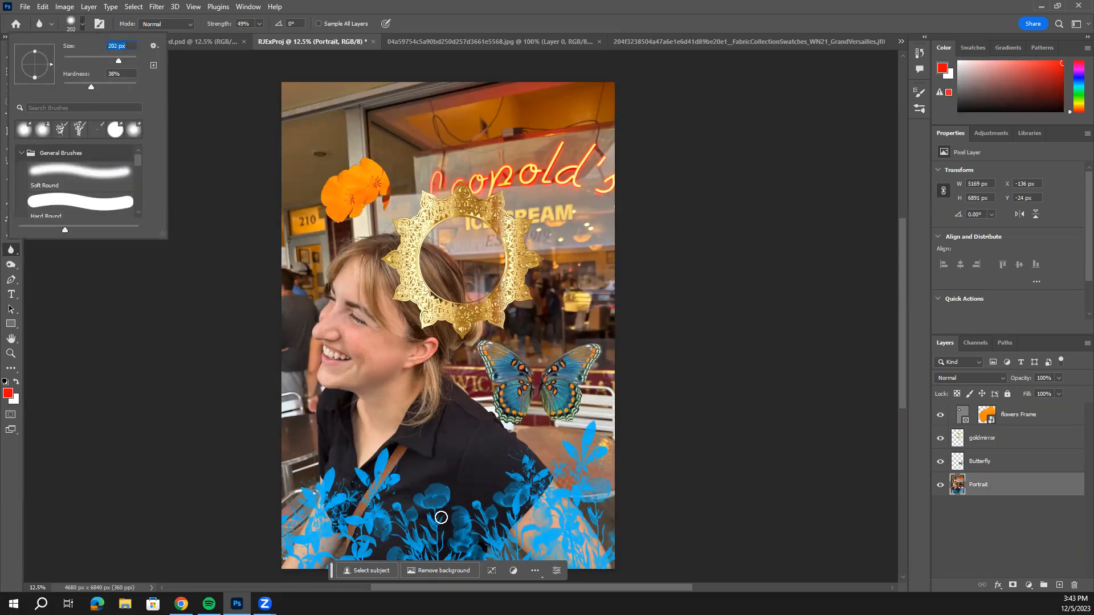
{"action": "key", "text": "Return"}
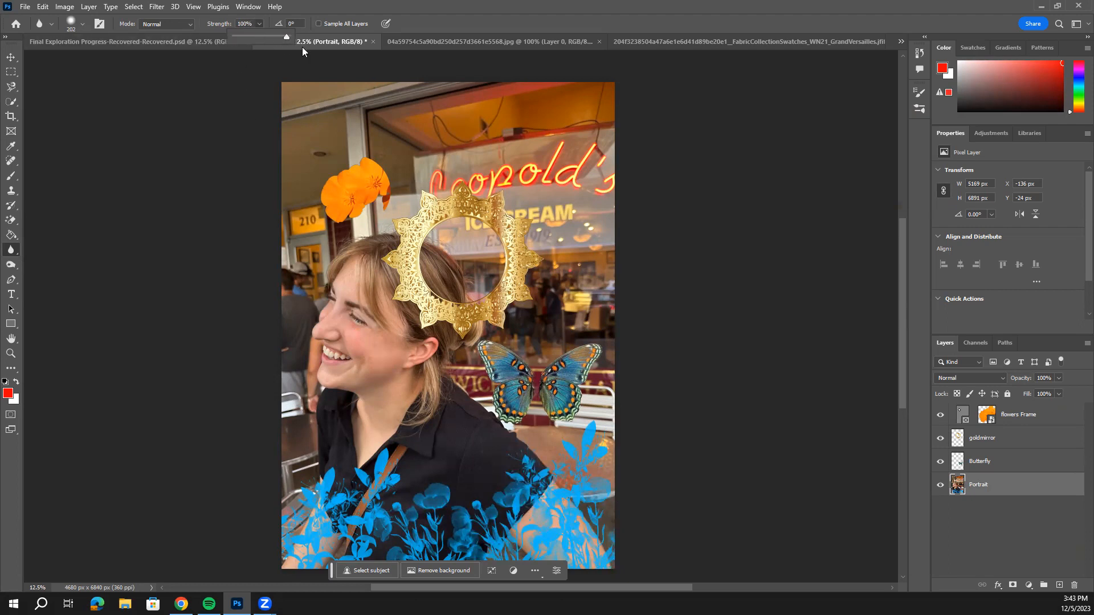
{"action": "left_click", "coordinate": [356, 327]}
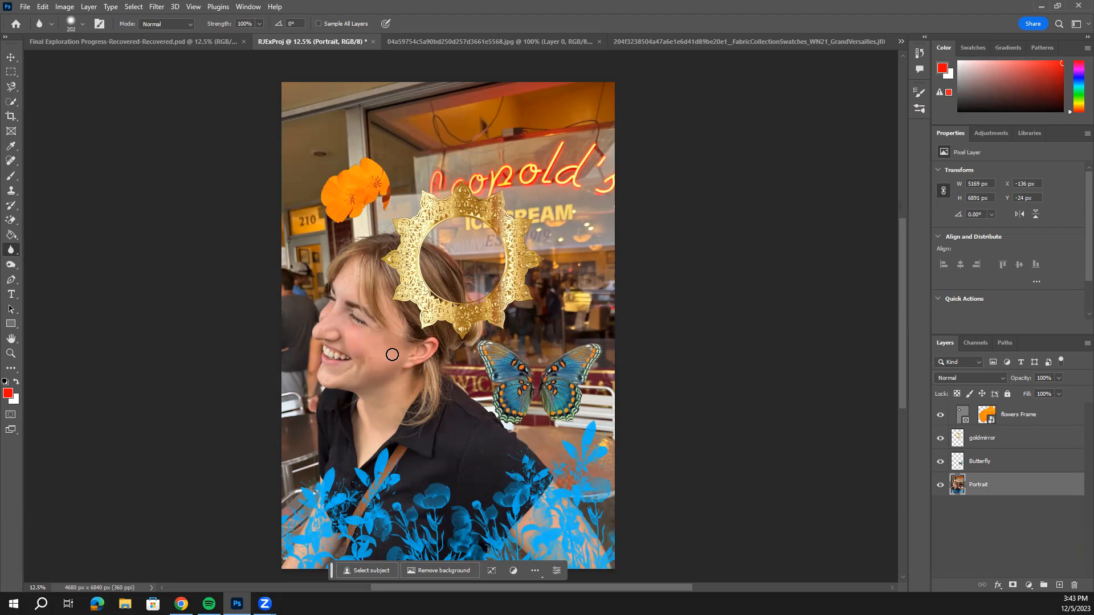
- Blur the blue butterfly on the Butterfly layer with the Blur Tool
{"action": "right_click", "coordinate": [14, 251]}
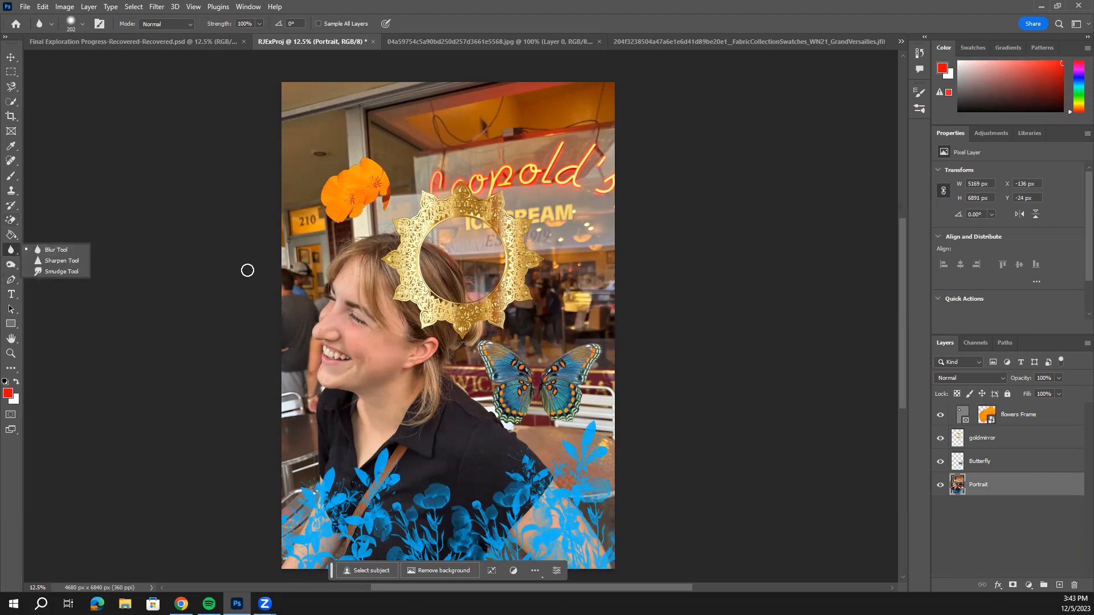
{"action": "left_click", "coordinate": [982, 469]}
{"action": "mouse_move", "coordinate": [538, 417]}
{"action": "left_mouse_down"}
{"action": "mouse_move", "coordinate": [559, 425]}
{"action": "mouse_move", "coordinate": [588, 366]}
{"action": "mouse_move", "coordinate": [573, 342]}
{"action": "mouse_move", "coordinate": [544, 379]}
{"action": "left_mouse_up"}
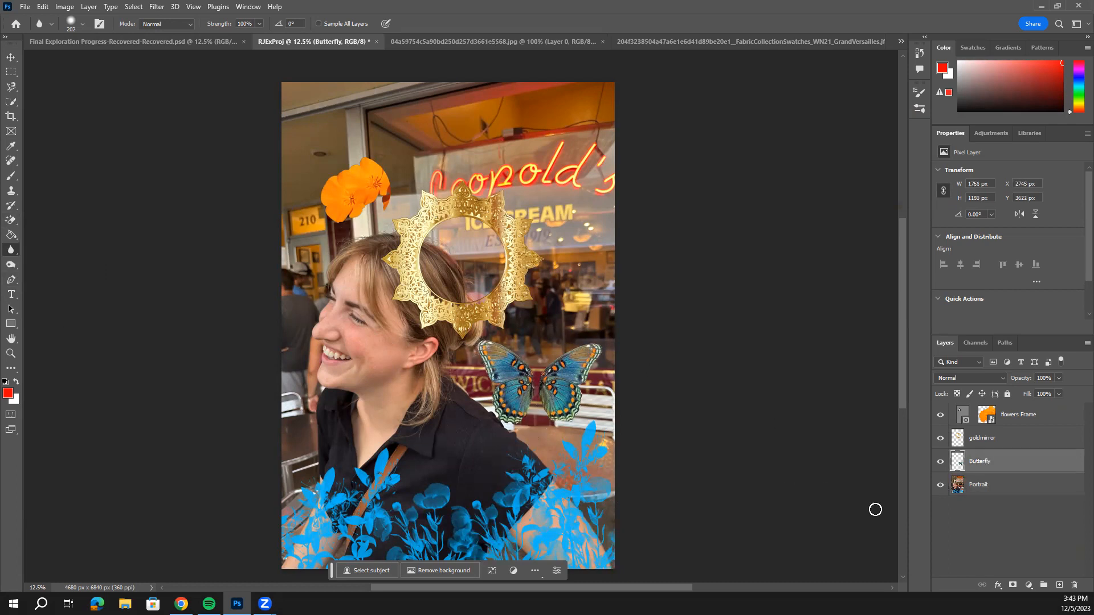
- With a 165 px Sharpen Tool at 100% strength, sharpen the face on the Portrait layer and the butterfly on the Butterfly layer
{"action": "left_click", "coordinate": [978, 484]}
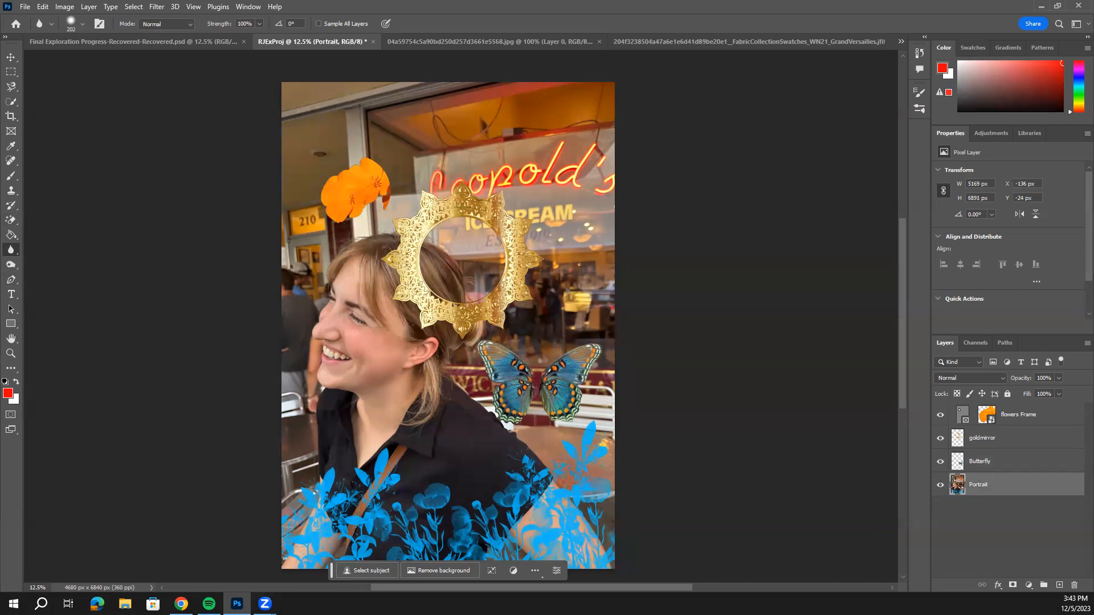
{"action": "right_click", "coordinate": [14, 251]}
{"action": "left_click", "coordinate": [57, 261]}
{"action": "left_click", "coordinate": [82, 24]}
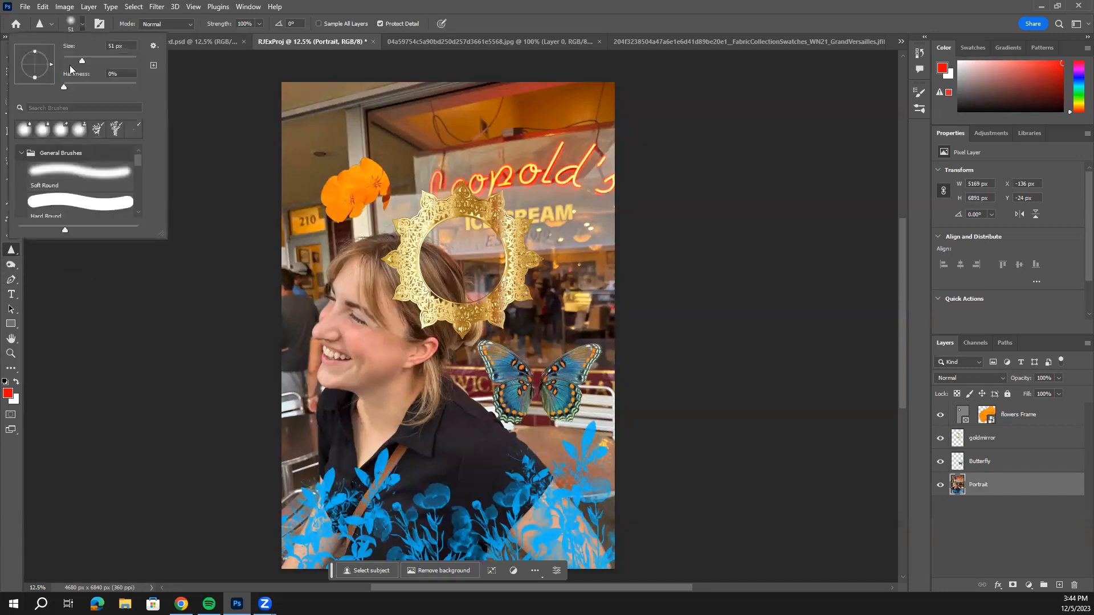
{"action": "left_click", "coordinate": [353, 308]}
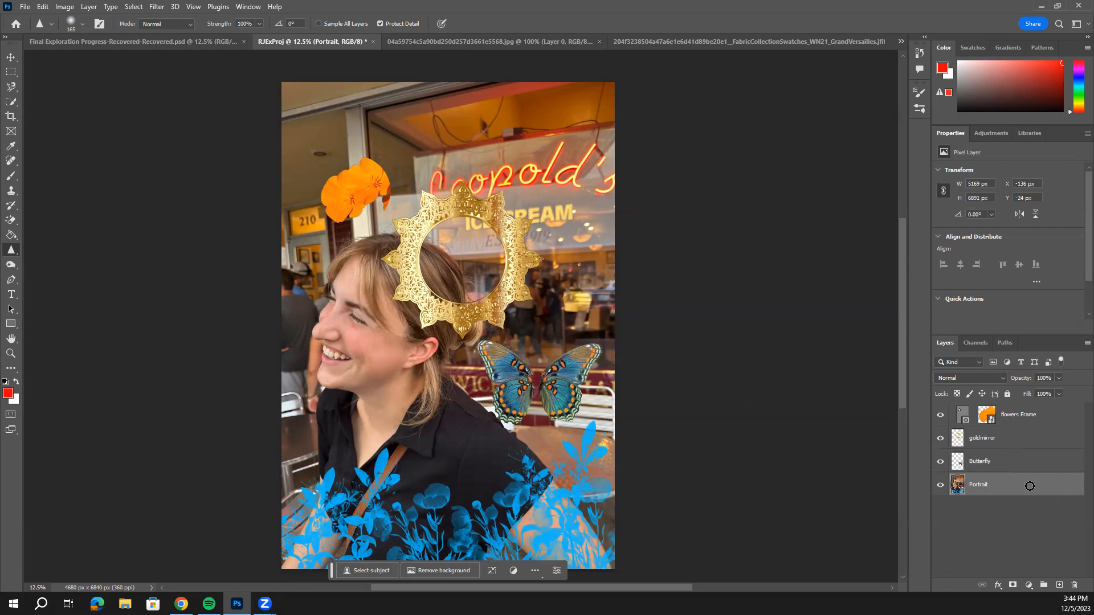
{"action": "left_click", "coordinate": [956, 461]}
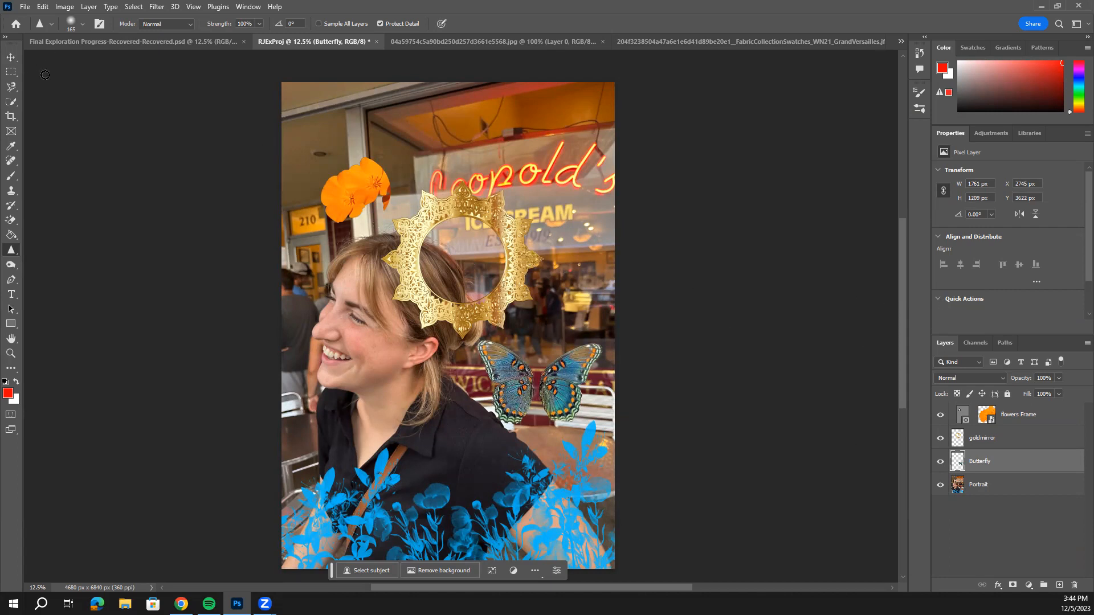
- Switch to the Move tool and deselect the Butterfly layer
{"action": "key", "text": "v"}
{"action": "scroll", "coordinate": [600, 357], "scroll_direction": "up", "scroll_amount": 1}
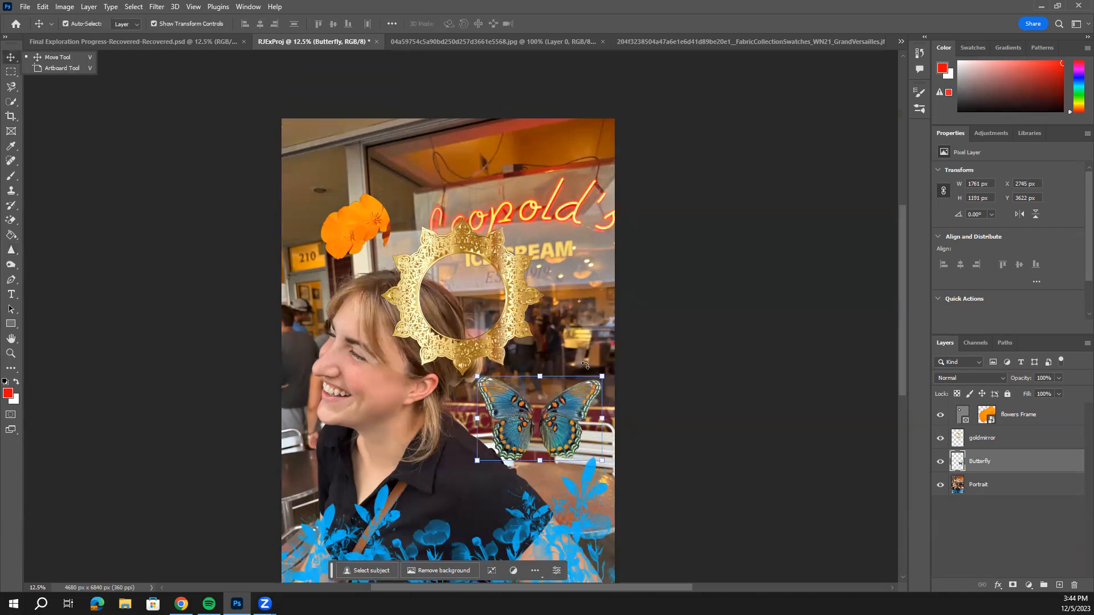
{"action": "scroll", "coordinate": [569, 368], "scroll_direction": "down", "scroll_amount": 2}
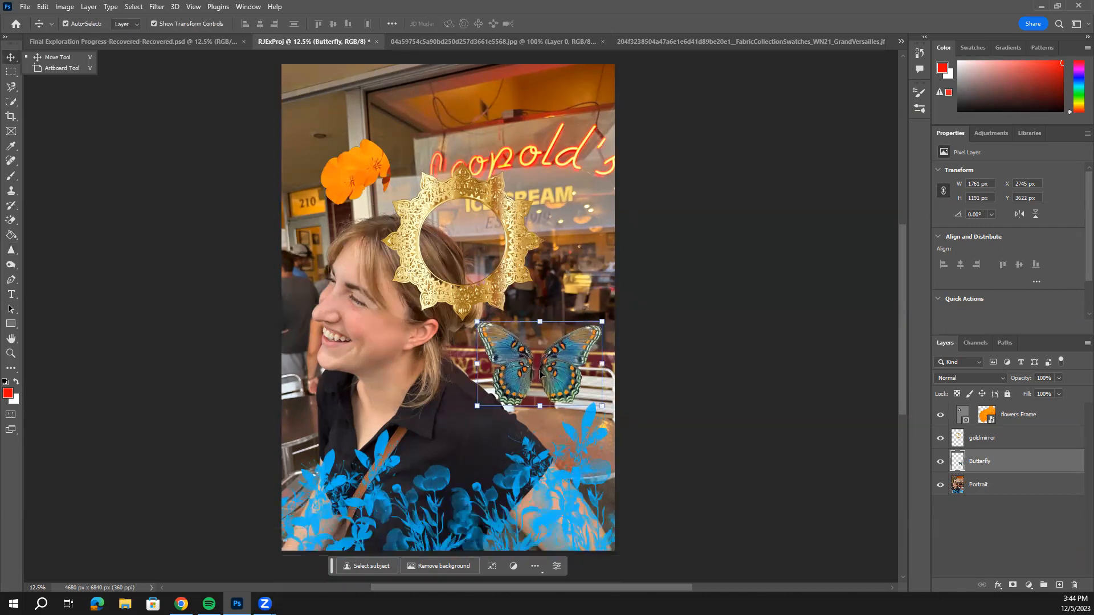
{"action": "left_click", "coordinate": [552, 251]}
{"action": "left_click", "coordinate": [736, 371]}
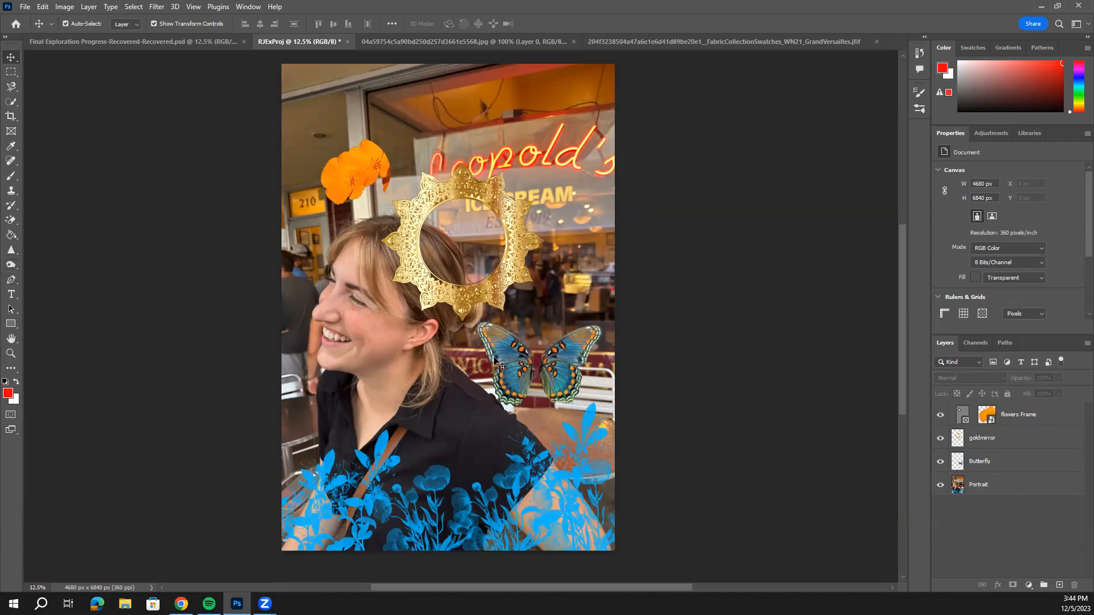
- Blur the skin of the woman's face on the Portrait layer with a 202 px Blur Tool at 100% strength
{"action": "right_click", "coordinate": [14, 257]}
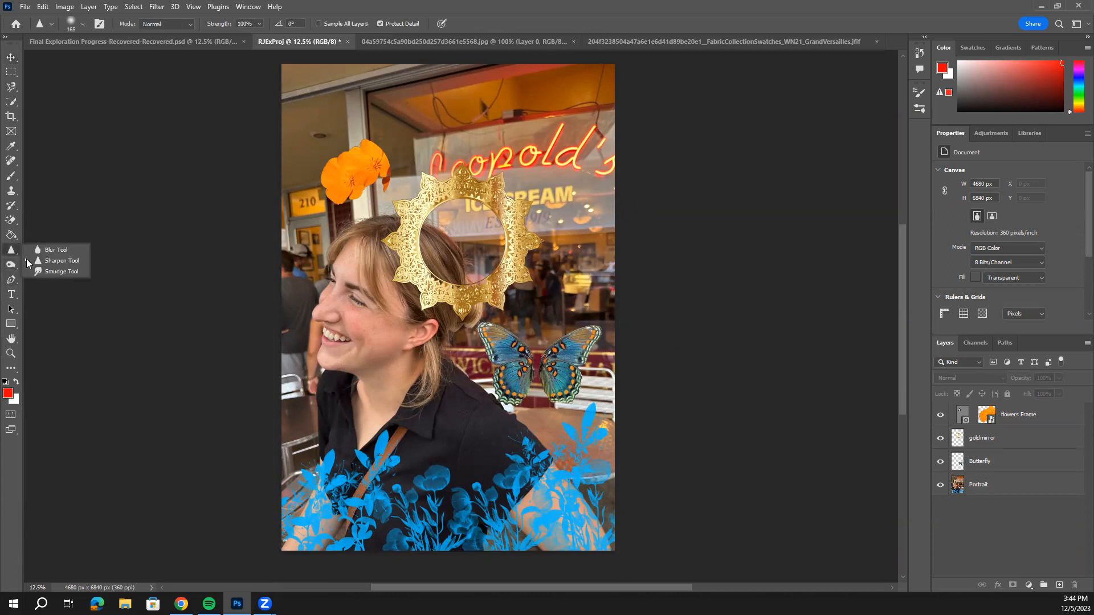
{"action": "left_click", "coordinate": [59, 251]}
{"action": "left_click", "coordinate": [1052, 482]}
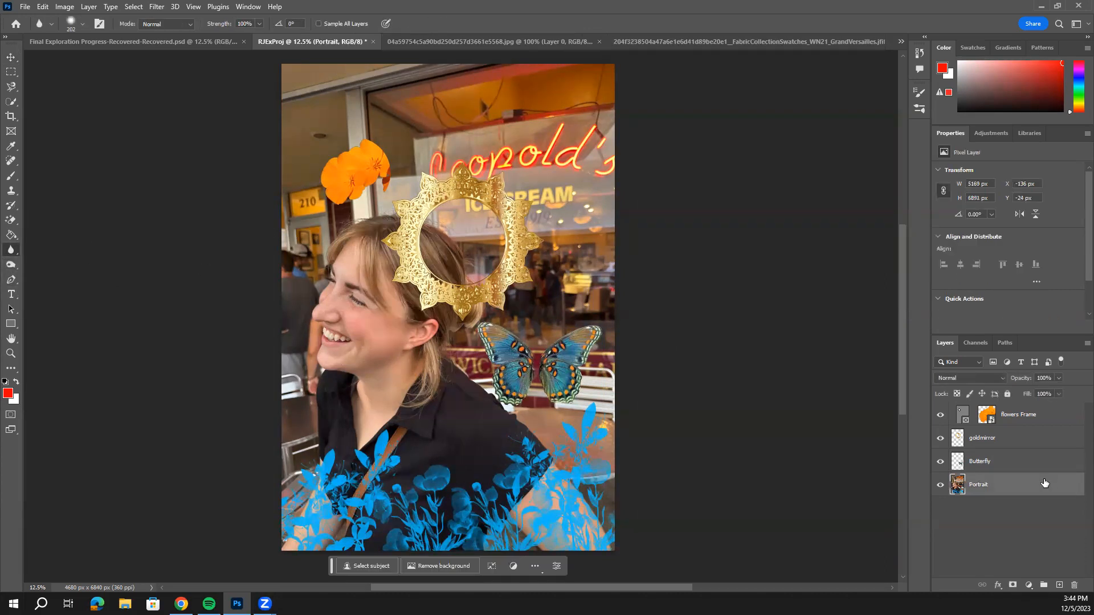
{"action": "key", "text": "ctrl+plus"}
{"action": "key", "text": "ctrl+plus"}
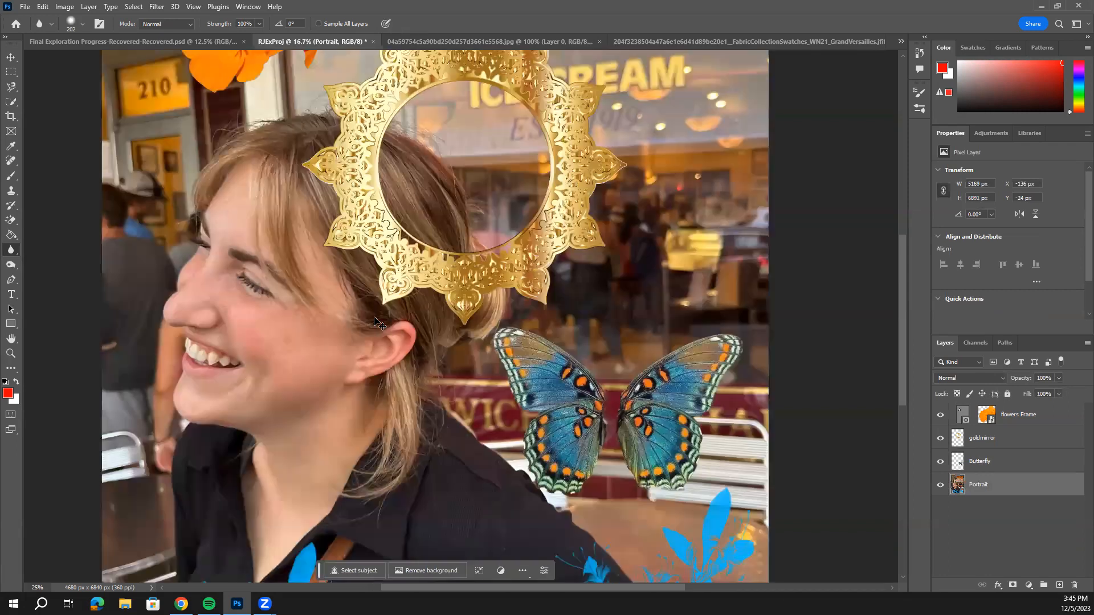
{"action": "key", "text": "ctrl+plus"}
{"action": "left_click_drag", "start_coordinate": [151, 260], "coordinate": [263, 303]}
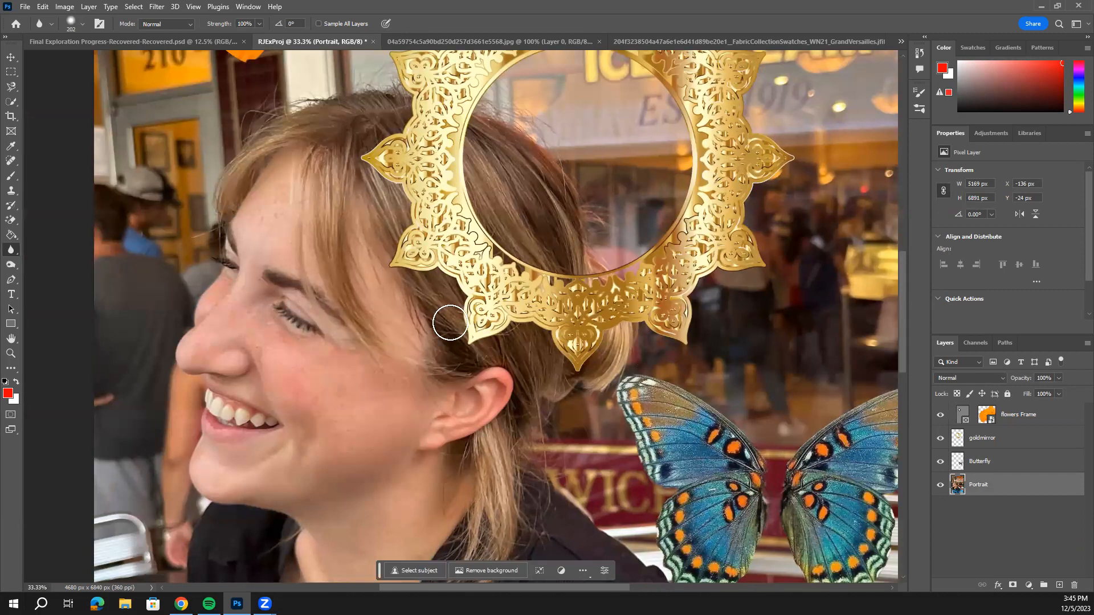
- Smudge the shop window background around the gold mirror on the Portrait layer with a 149 px Smudge Tool at 50% strength
{"action": "left_click", "coordinate": [11, 266]}
{"action": "right_click", "coordinate": [11, 251]}
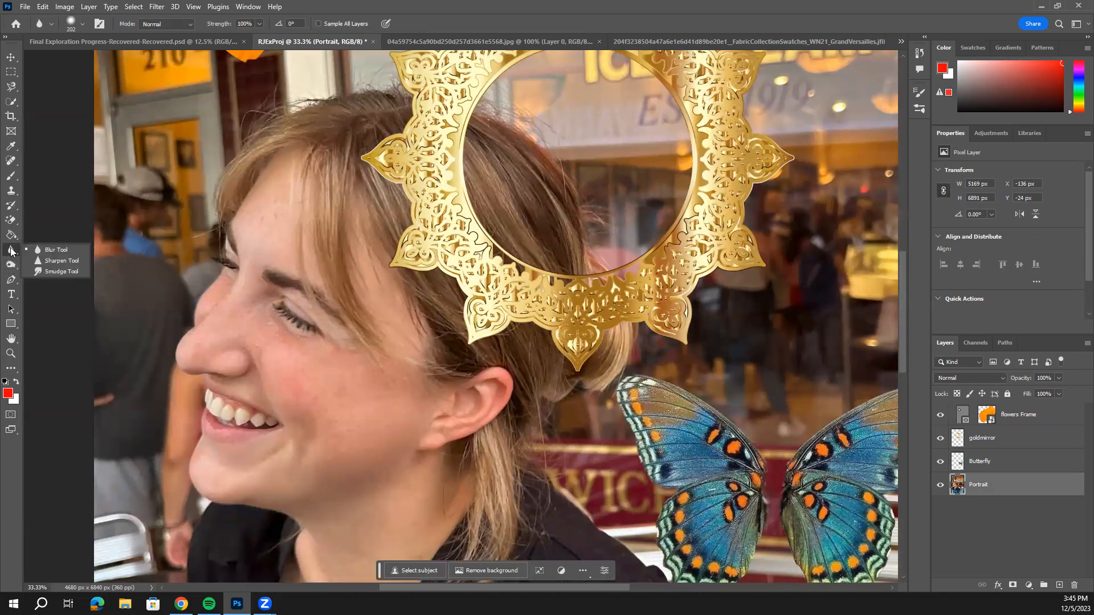
{"action": "left_click", "coordinate": [55, 274]}
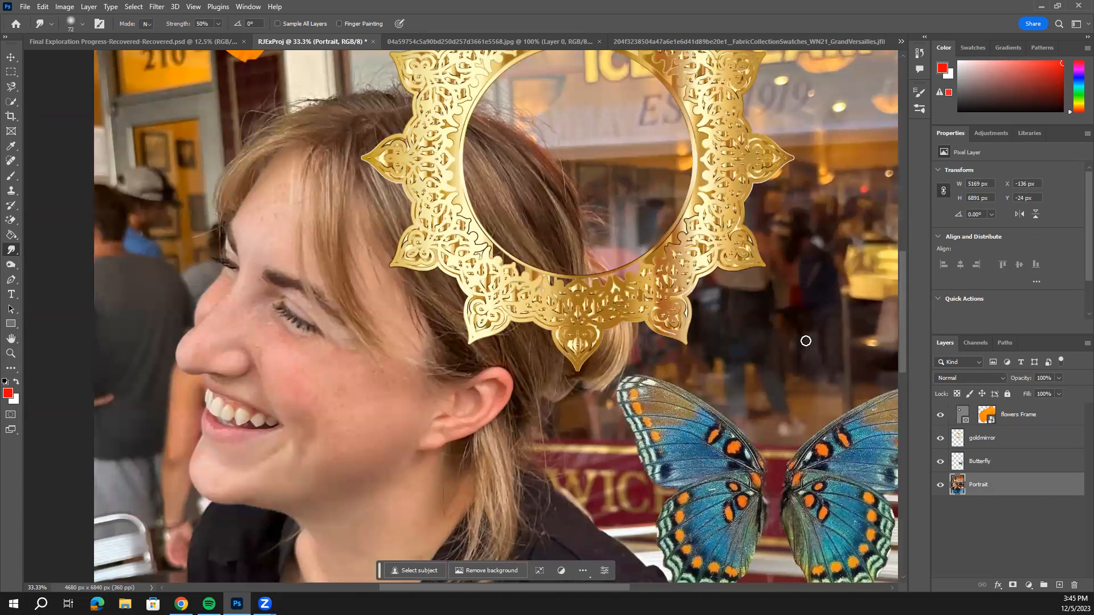
{"action": "key", "text": "ctrl+minus"}
{"action": "key", "text": "ctrl+minus"}
{"action": "left_click", "coordinate": [143, 41]}
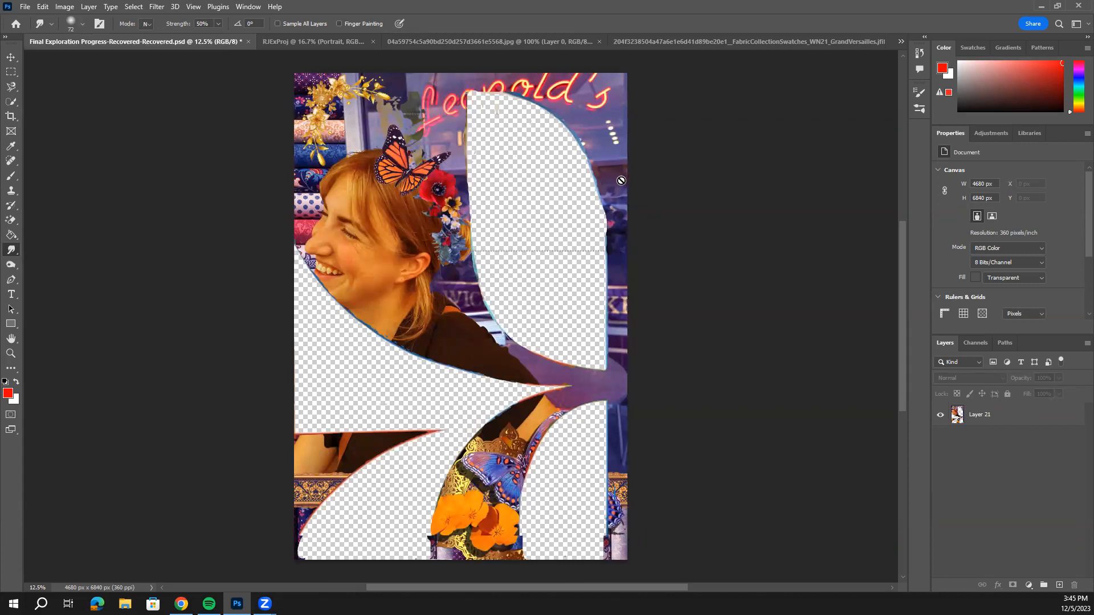
{"action": "left_click", "coordinate": [311, 41]}
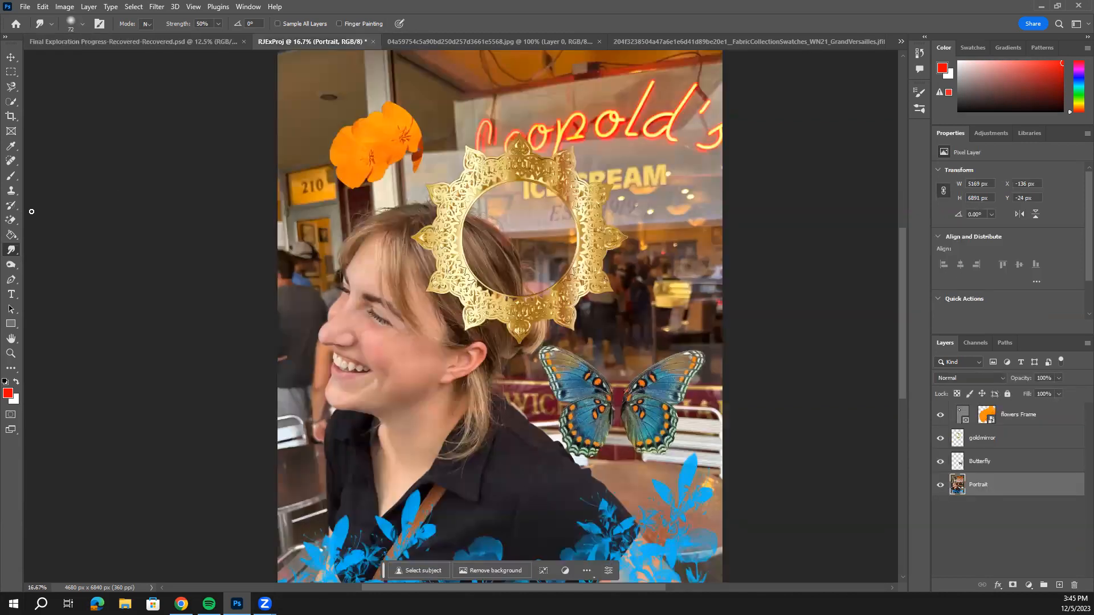
{"action": "left_click", "coordinate": [79, 24]}
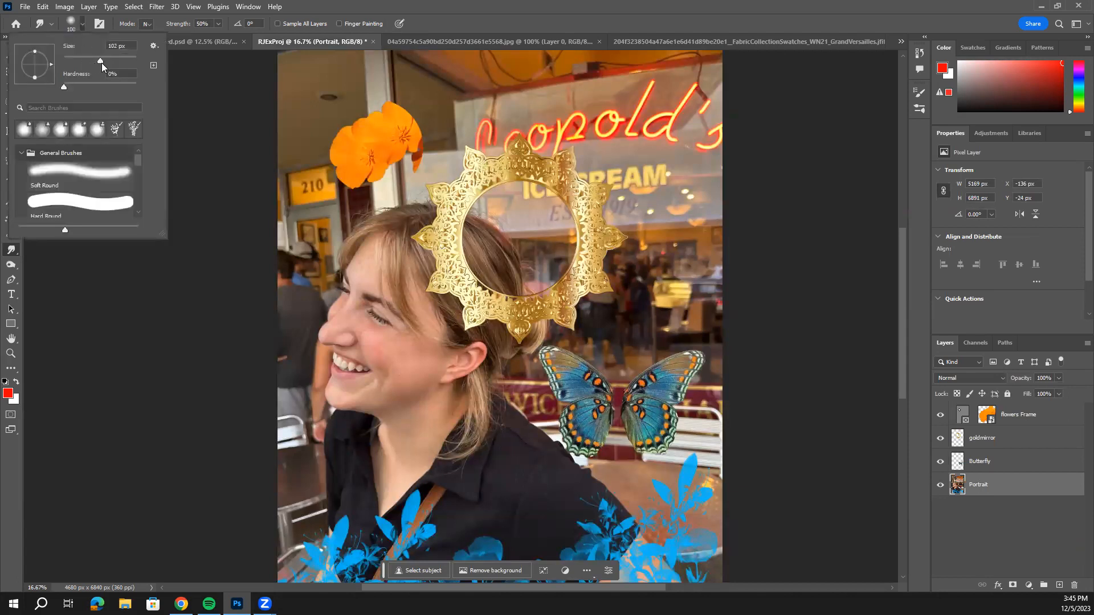
{"action": "key", "text": "Return"}
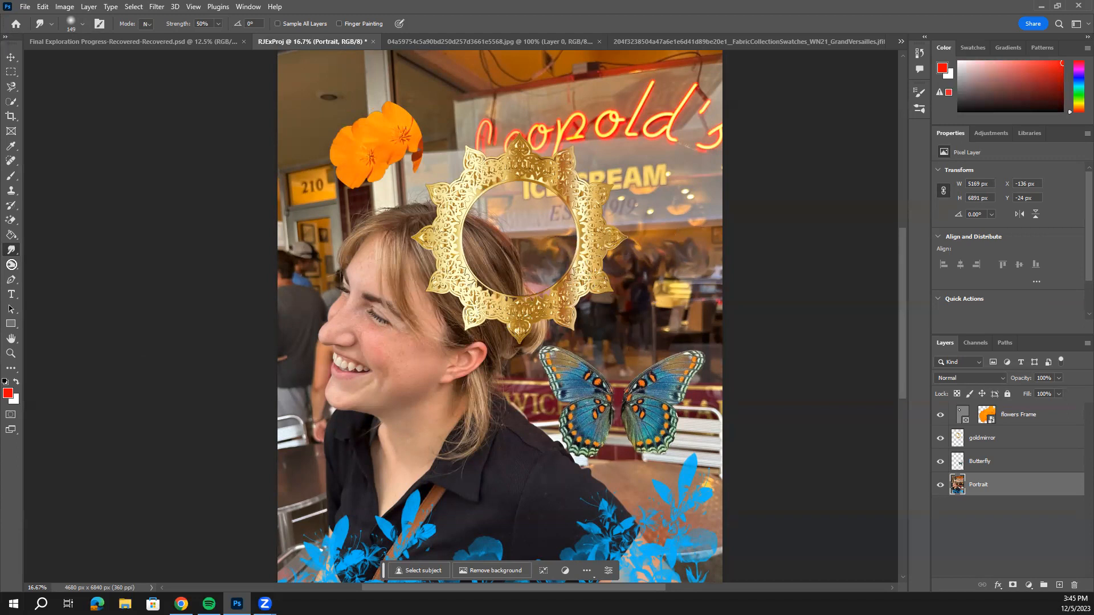
{"action": "scroll", "coordinate": [588, 286], "scroll_direction": "down", "scroll_amount": 1}
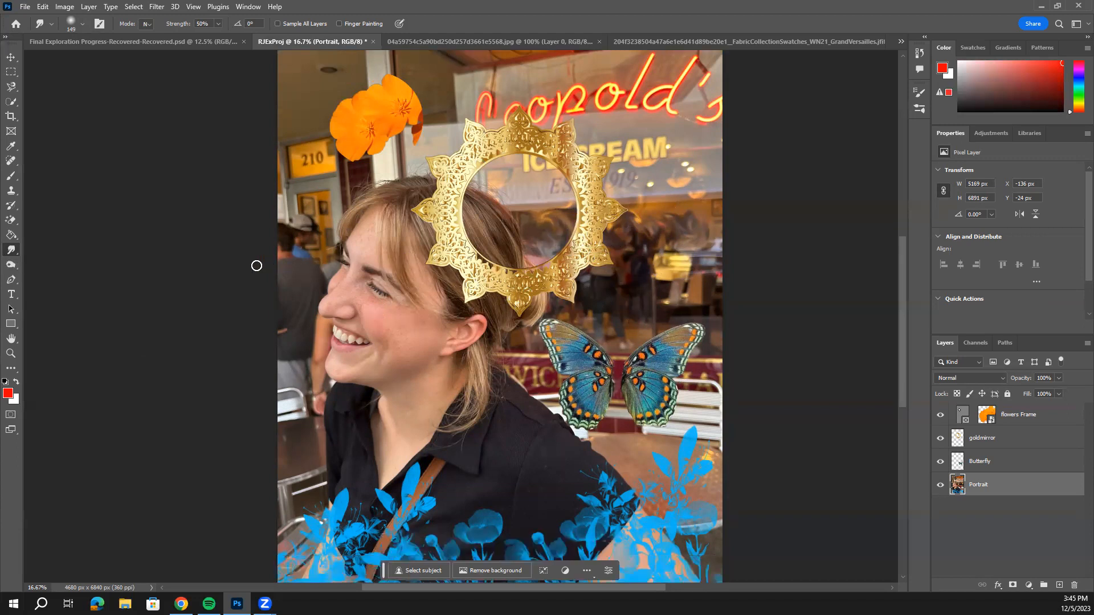
- Lighten the woman's forehead and face on the Portrait layer with the Dodge Tool, using Midtones range and 25% exposure
{"action": "left_click", "coordinate": [13, 268]}
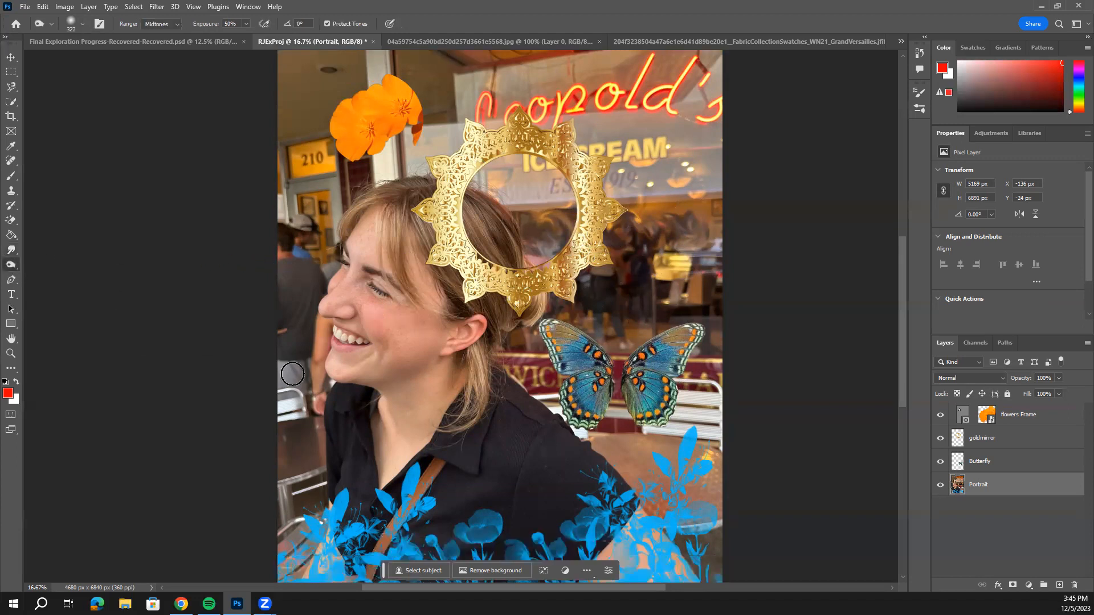
{"action": "right_click", "coordinate": [19, 267]}
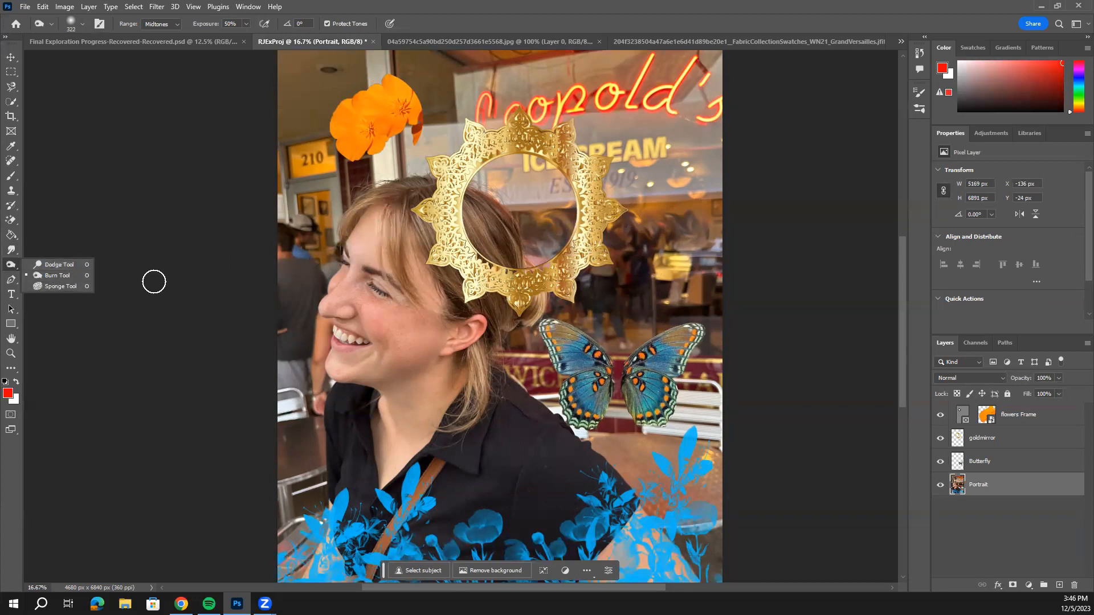
{"action": "left_click", "coordinate": [69, 263]}
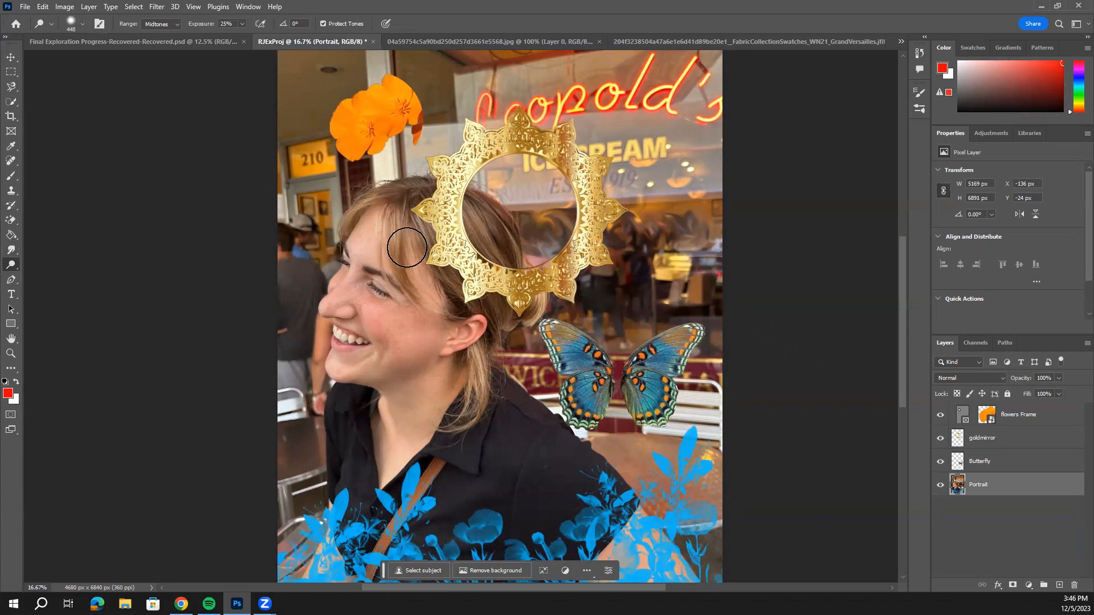
{"action": "mouse_move", "coordinate": [378, 225]}
{"action": "left_mouse_down"}
{"action": "mouse_move", "coordinate": [349, 275]}
{"action": "mouse_move", "coordinate": [382, 214]}
{"action": "mouse_move", "coordinate": [345, 319]}
{"action": "mouse_move", "coordinate": [388, 278]}
{"action": "mouse_move", "coordinate": [400, 236]}
{"action": "mouse_move", "coordinate": [359, 319]}
{"action": "mouse_move", "coordinate": [383, 310]}
{"action": "mouse_move", "coordinate": [353, 362]}
{"action": "mouse_move", "coordinate": [381, 232]}
{"action": "mouse_move", "coordinate": [347, 274]}
{"action": "mouse_move", "coordinate": [373, 221]}
{"action": "mouse_move", "coordinate": [414, 277]}
{"action": "left_mouse_up"}
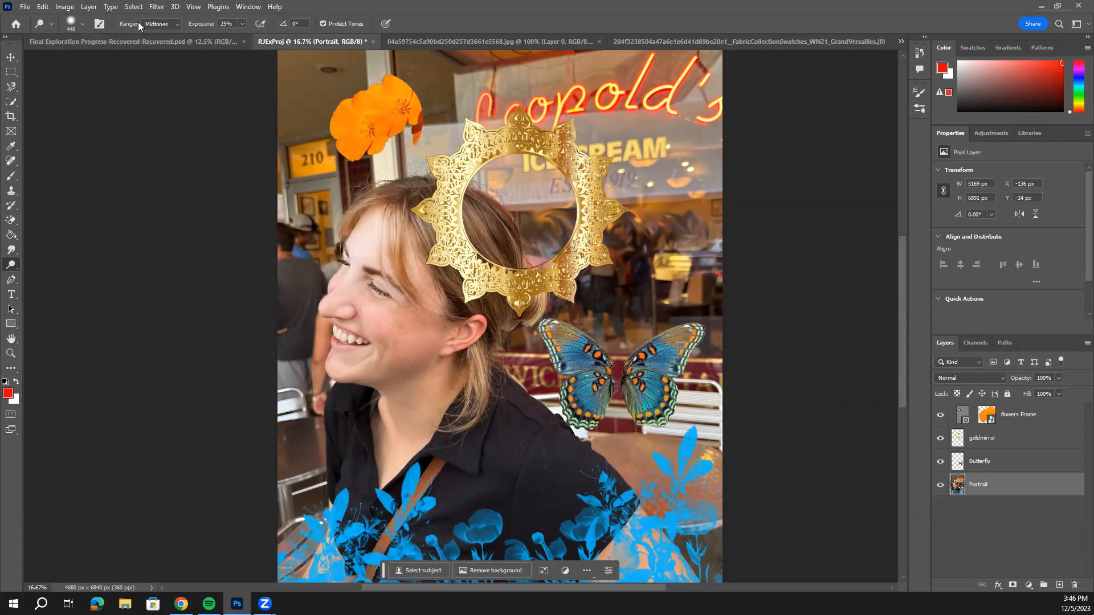
- Darken the woman's hair on the Portrait layer with a 322 px Burn Tool, using Midtones range and 50% exposure
{"action": "right_click", "coordinate": [15, 263]}
{"action": "left_click", "coordinate": [43, 276]}
{"action": "mouse_move", "coordinate": [489, 321]}
{"action": "left_mouse_down"}
{"action": "mouse_move", "coordinate": [516, 237]}
{"action": "mouse_move", "coordinate": [491, 212]}
{"action": "mouse_move", "coordinate": [513, 269]}
{"action": "mouse_move", "coordinate": [472, 212]}
{"action": "mouse_move", "coordinate": [494, 274]}
{"action": "mouse_move", "coordinate": [481, 356]}
{"action": "mouse_move", "coordinate": [543, 435]}
{"action": "mouse_move", "coordinate": [586, 459]}
{"action": "mouse_move", "coordinate": [550, 423]}
{"action": "mouse_move", "coordinate": [522, 422]}
{"action": "left_mouse_up"}
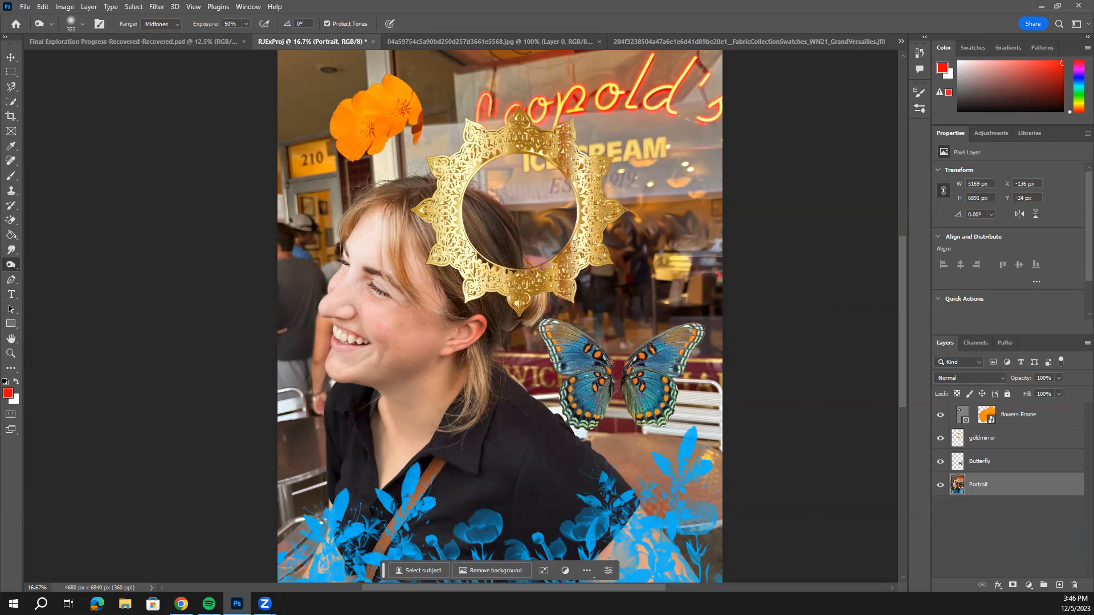
- Try to desaturate the woman's face with a 243 px Sponge Tool at 50% flow, and undo the strokes
{"action": "right_click", "coordinate": [11, 264]}
{"action": "left_click", "coordinate": [49, 285]}
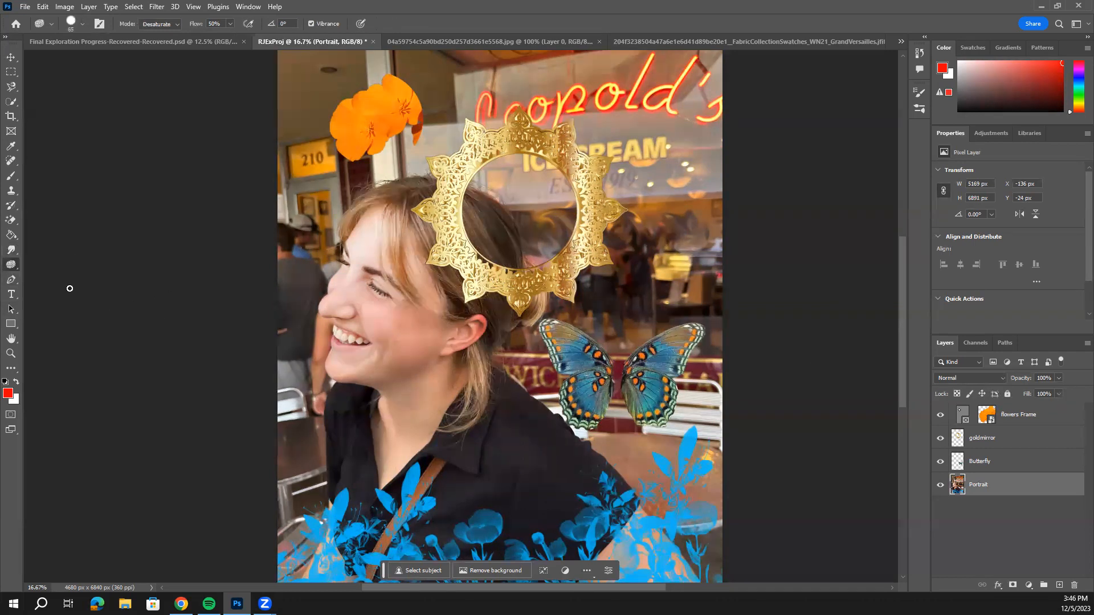
{"action": "left_click", "coordinate": [80, 24]}
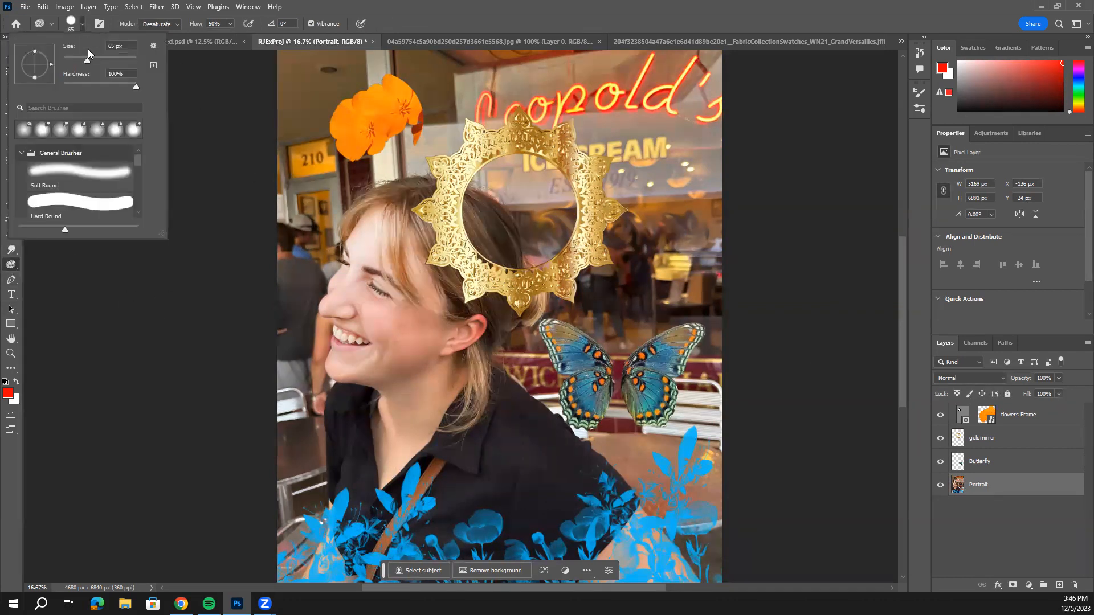
{"action": "left_click", "coordinate": [108, 61]}
{"action": "mouse_move", "coordinate": [397, 290]}
{"action": "left_mouse_down"}
{"action": "mouse_move", "coordinate": [470, 277]}
{"action": "mouse_move", "coordinate": [458, 231]}
{"action": "mouse_move", "coordinate": [353, 294]}
{"action": "mouse_move", "coordinate": [333, 329]}
{"action": "mouse_move", "coordinate": [352, 340]}
{"action": "mouse_move", "coordinate": [436, 282]}
{"action": "mouse_move", "coordinate": [421, 235]}
{"action": "mouse_move", "coordinate": [427, 199]}
{"action": "mouse_move", "coordinate": [414, 189]}
{"action": "mouse_move", "coordinate": [413, 205]}
{"action": "mouse_move", "coordinate": [461, 269]}
{"action": "mouse_move", "coordinate": [428, 316]}
{"action": "mouse_move", "coordinate": [365, 347]}
{"action": "mouse_move", "coordinate": [347, 321]}
{"action": "mouse_move", "coordinate": [328, 367]}
{"action": "mouse_move", "coordinate": [365, 389]}
{"action": "mouse_move", "coordinate": [394, 332]}
{"action": "mouse_move", "coordinate": [385, 424]}
{"action": "mouse_move", "coordinate": [414, 412]}
{"action": "mouse_move", "coordinate": [398, 447]}
{"action": "mouse_move", "coordinate": [416, 206]}
{"action": "left_mouse_up"}
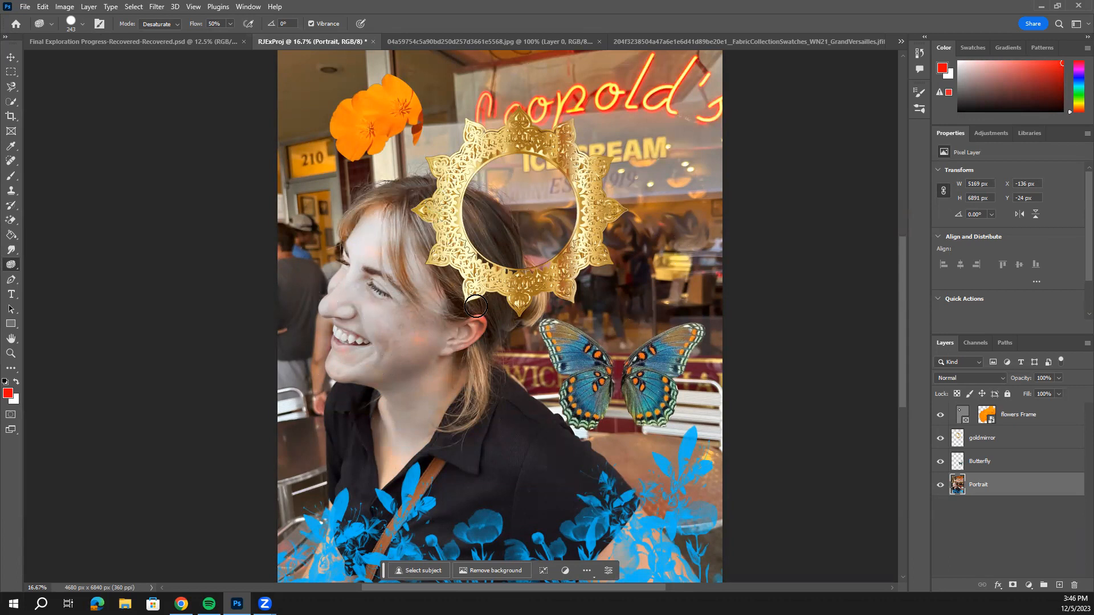
{"action": "key", "text": "ctrl+z"}
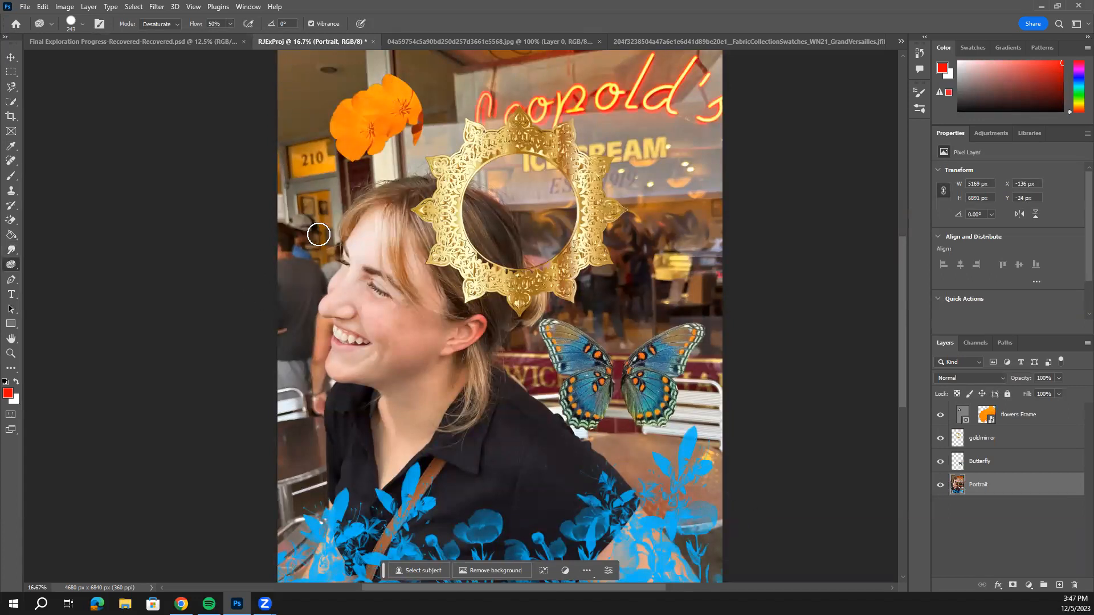
- Add a Hue/Saturation adjustment layer above the Portrait layer, try a hue of -15 and undo that shift
{"action": "left_click", "coordinate": [996, 134]}
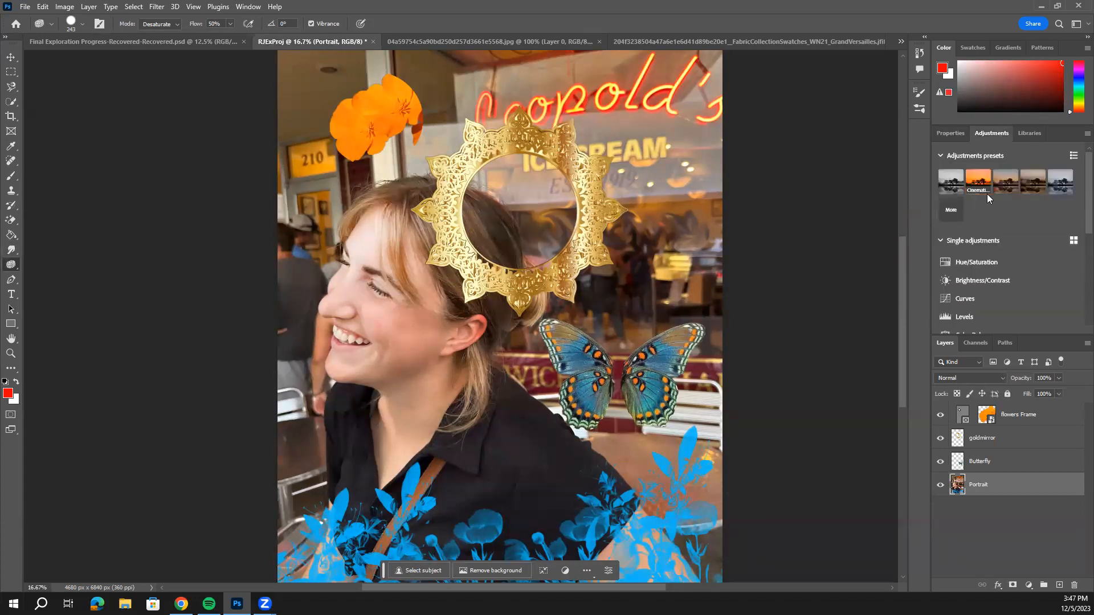
{"action": "scroll", "coordinate": [976, 268], "scroll_direction": "down", "scroll_amount": 2}
{"action": "scroll", "coordinate": [977, 268], "scroll_direction": "down", "scroll_amount": 3}
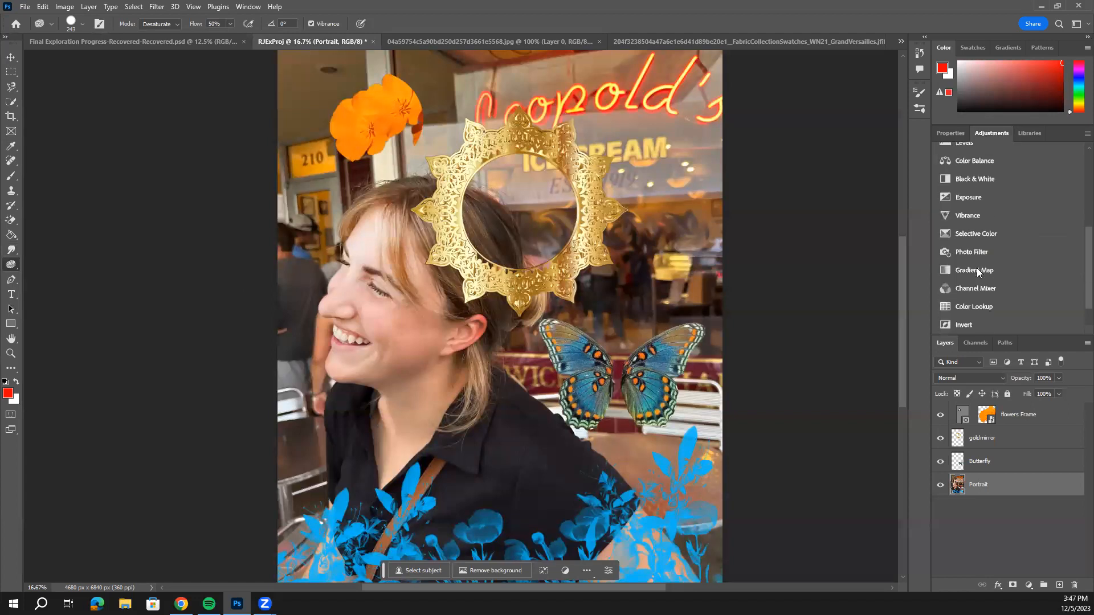
{"action": "scroll", "coordinate": [981, 237], "scroll_direction": "up", "scroll_amount": 2}
{"action": "scroll", "coordinate": [985, 241], "scroll_direction": "up", "scroll_amount": 3}
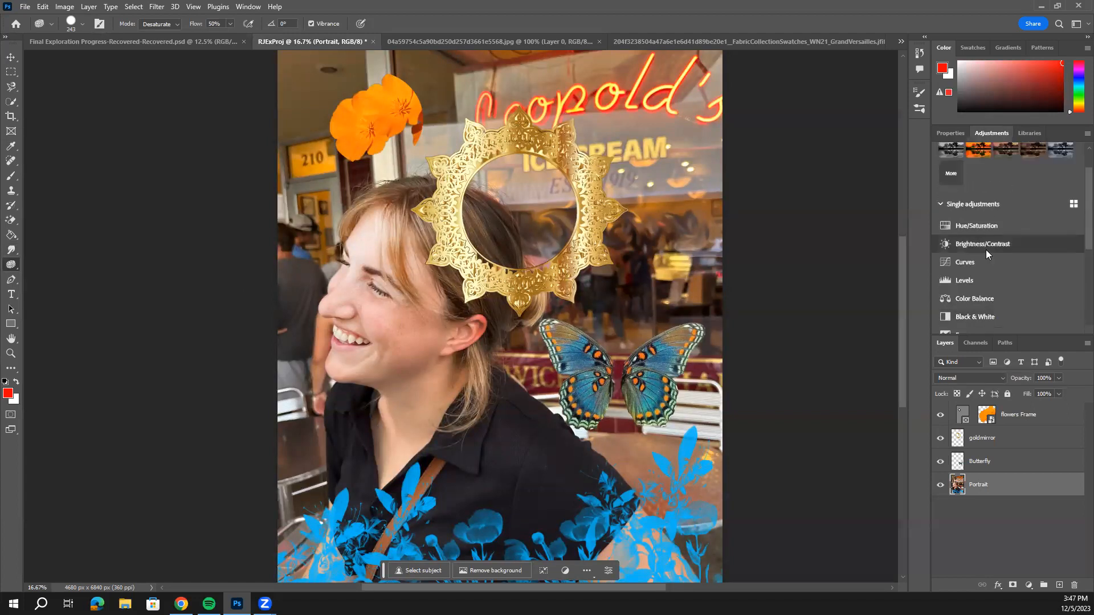
{"action": "scroll", "coordinate": [996, 247], "scroll_direction": "down", "scroll_amount": 2}
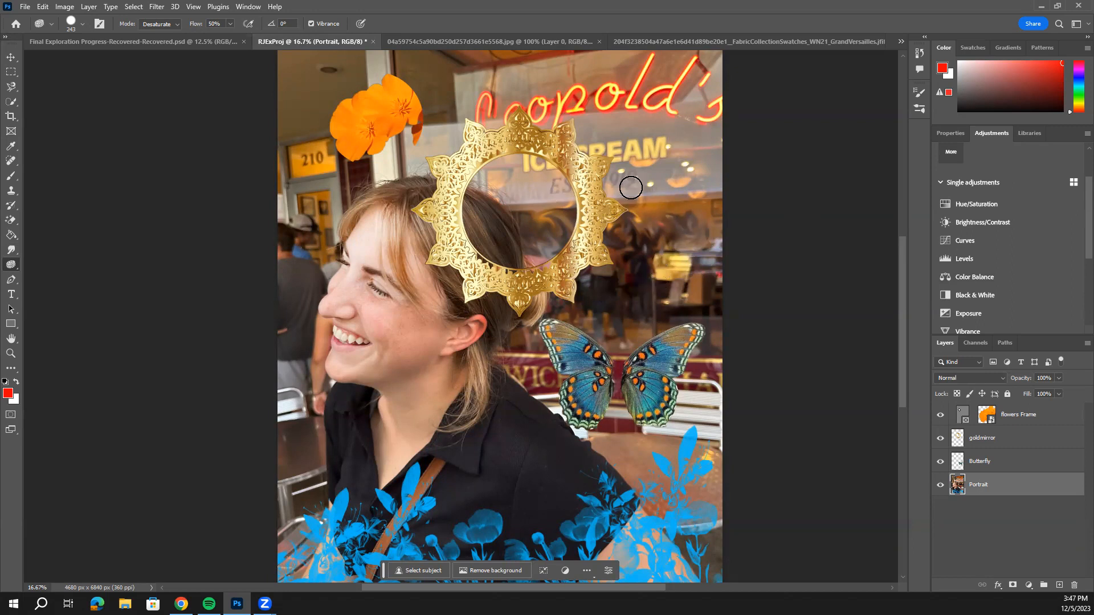
{"action": "left_click", "coordinate": [981, 205]}
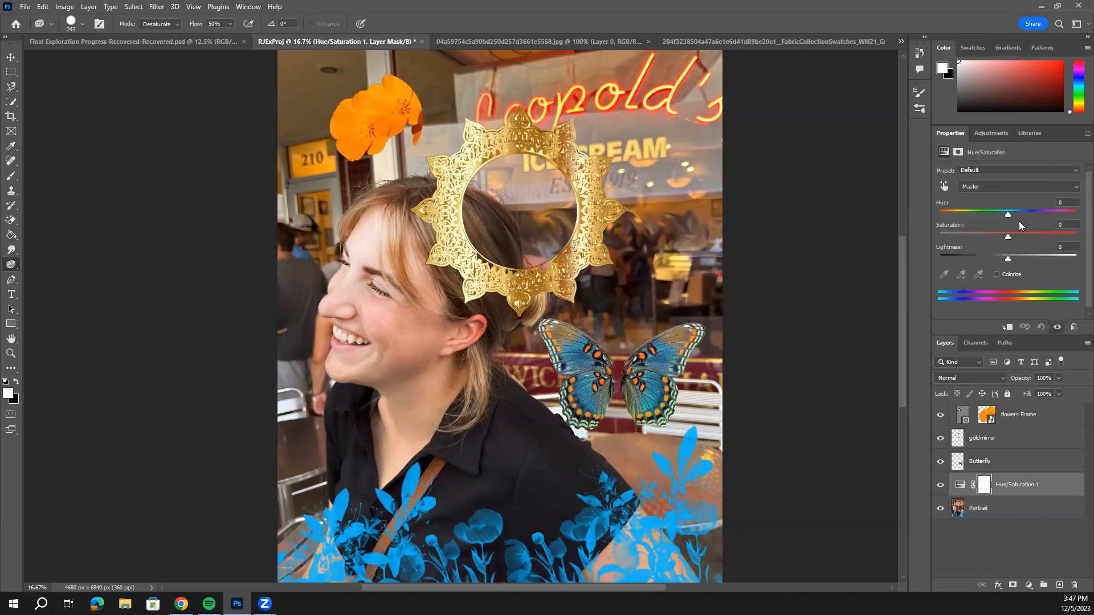
{"action": "mouse_move", "coordinate": [1008, 213]}
{"action": "left_mouse_down"}
{"action": "mouse_move", "coordinate": [1040, 215]}
{"action": "mouse_move", "coordinate": [966, 221]}
{"action": "mouse_move", "coordinate": [1049, 214]}
{"action": "mouse_move", "coordinate": [1027, 226]}
{"action": "mouse_move", "coordinate": [972, 221]}
{"action": "mouse_move", "coordinate": [998, 224]}
{"action": "left_mouse_up"}
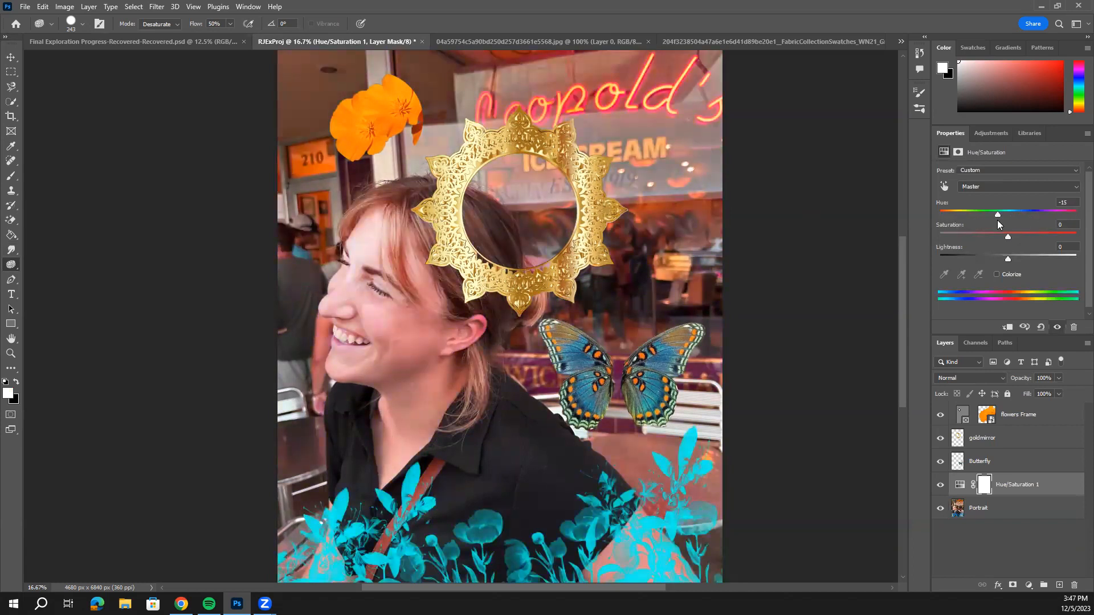
{"action": "key", "text": "ctrl+z"}
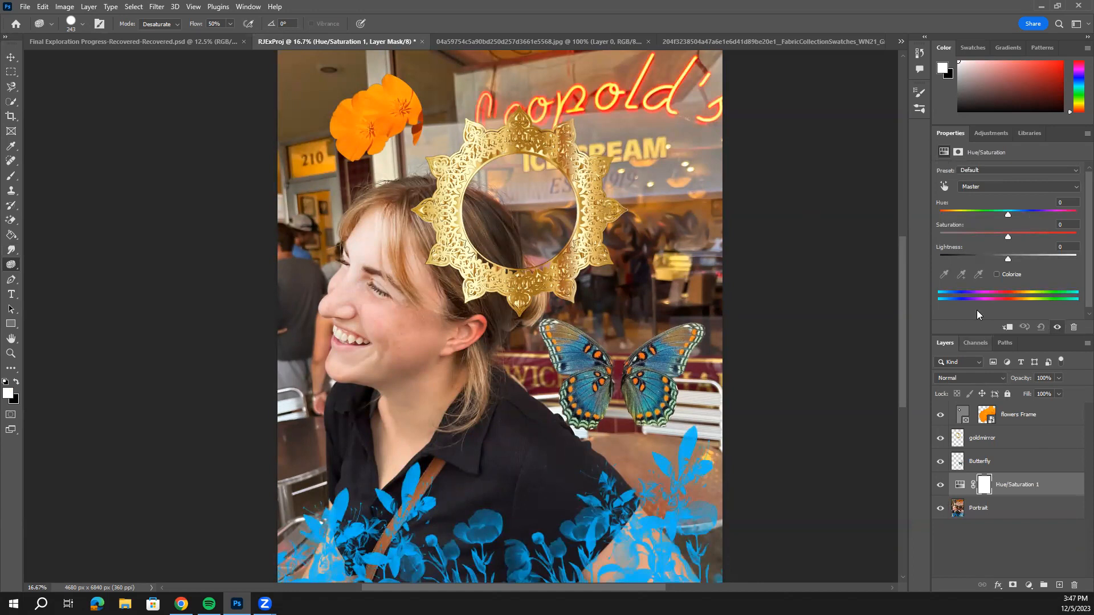
- Add a Brightness/Contrast adjustment layer above the Hue/Saturation layer and raise both brightness and contrast
{"action": "left_click", "coordinate": [993, 132]}
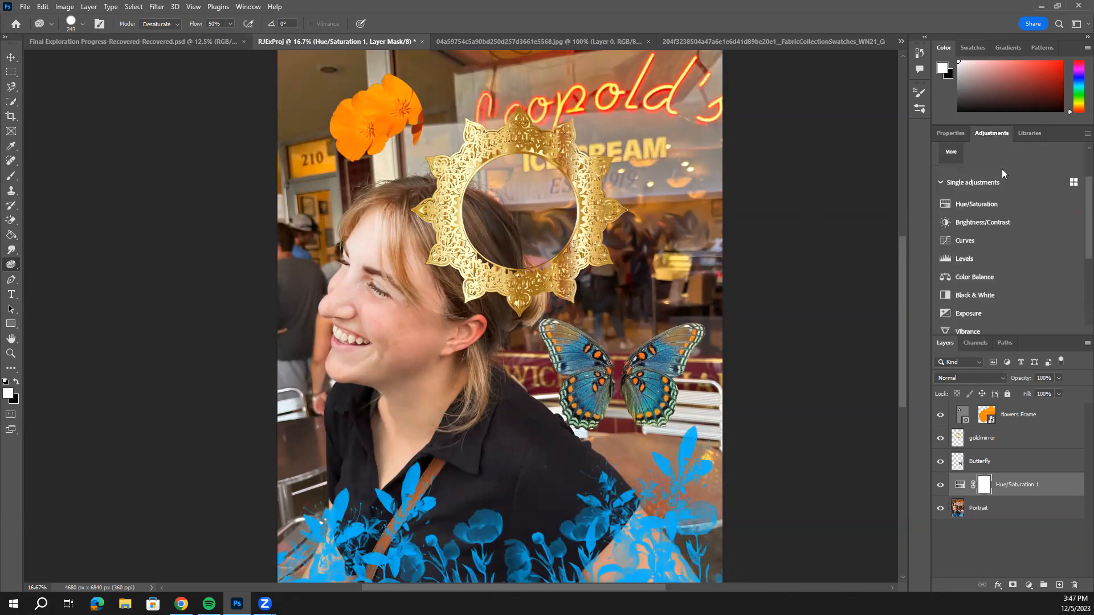
{"action": "left_click", "coordinate": [983, 225]}
{"action": "left_click_drag", "start_coordinate": [1008, 202], "coordinate": [1070, 202]}
{"action": "mouse_move", "coordinate": [1008, 223]}
{"action": "left_mouse_down"}
{"action": "mouse_move", "coordinate": [1045, 223]}
{"action": "mouse_move", "coordinate": [1024, 225]}
{"action": "left_mouse_up"}
{"action": "left_click_drag", "start_coordinate": [1070, 203], "coordinate": [1020, 204]}
- Add a Color Balance adjustment layer with midtones set to Cyan-Red -85, Magenta-Green -26 and Yellow-Blue +41
{"action": "left_click", "coordinate": [978, 132]}
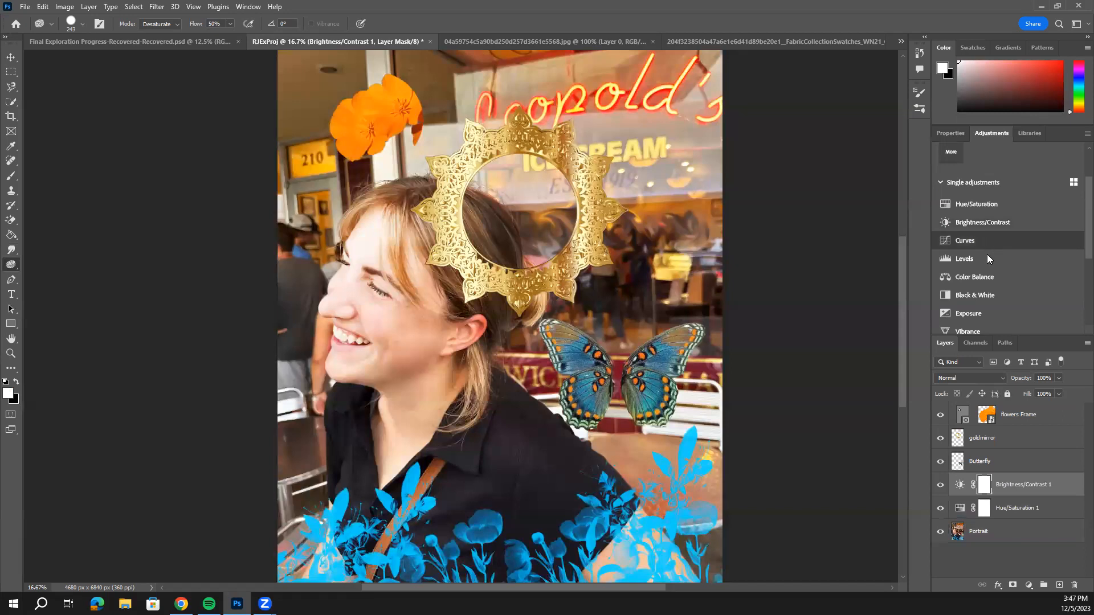
{"action": "left_click", "coordinate": [979, 276]}
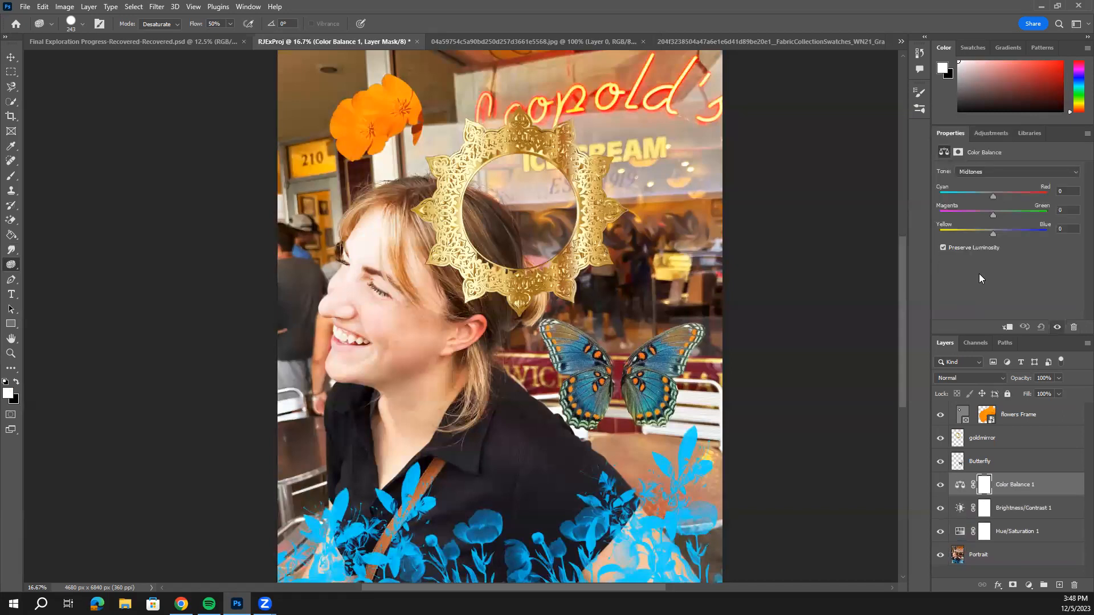
{"action": "left_click_drag", "start_coordinate": [992, 193], "coordinate": [1020, 200]}
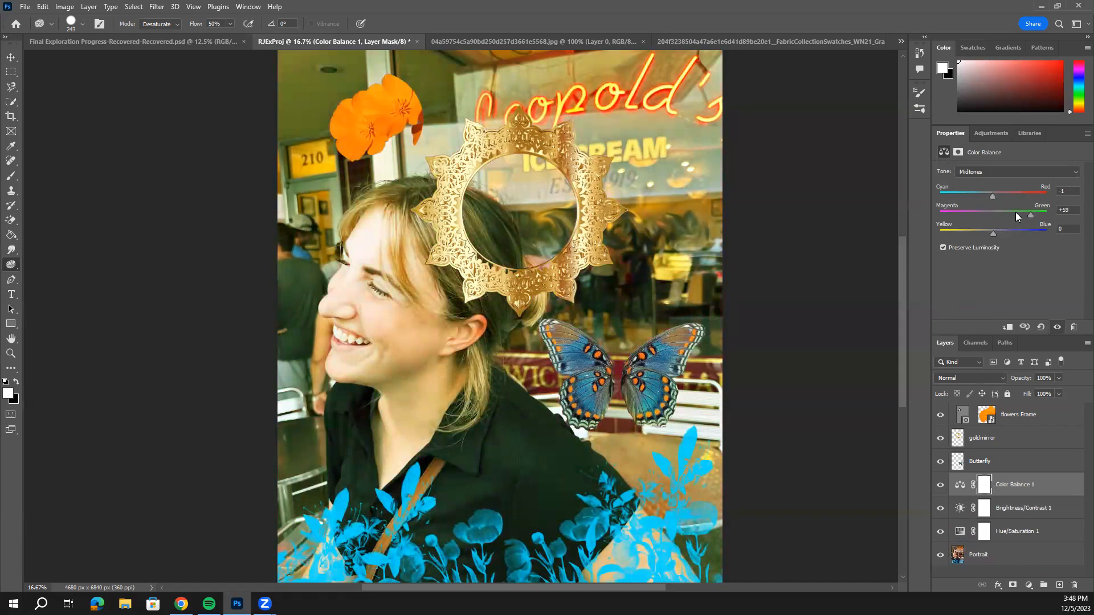
{"action": "left_click_drag", "start_coordinate": [951, 216], "coordinate": [1016, 235]}
{"action": "left_click_drag", "start_coordinate": [999, 197], "coordinate": [947, 201]}
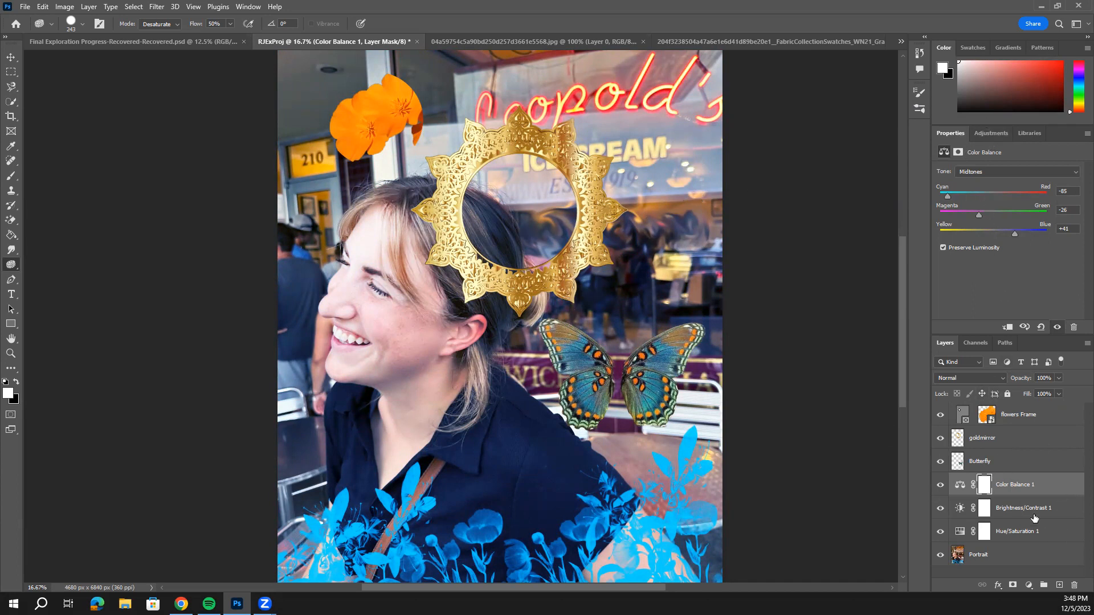
- Apply a direct Hue/Saturation adjustment to the goldmirror layer, shifting the hue negative until the gold turns copper orange
{"action": "left_click", "coordinate": [1000, 440]}
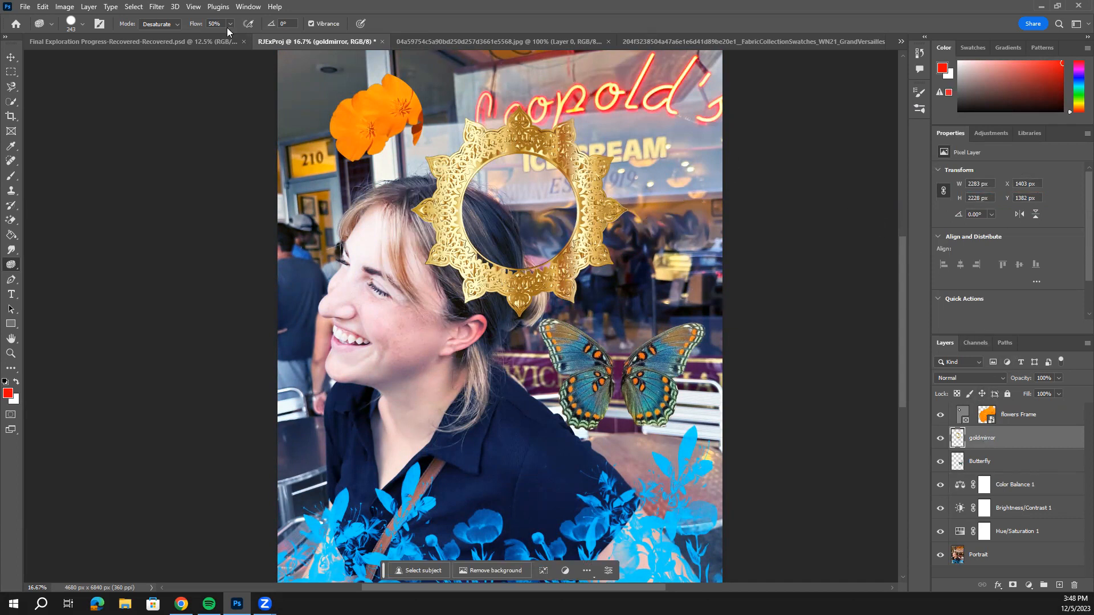
{"action": "left_click", "coordinate": [70, 7]}
{"action": "mouse_move", "coordinate": [83, 36]}
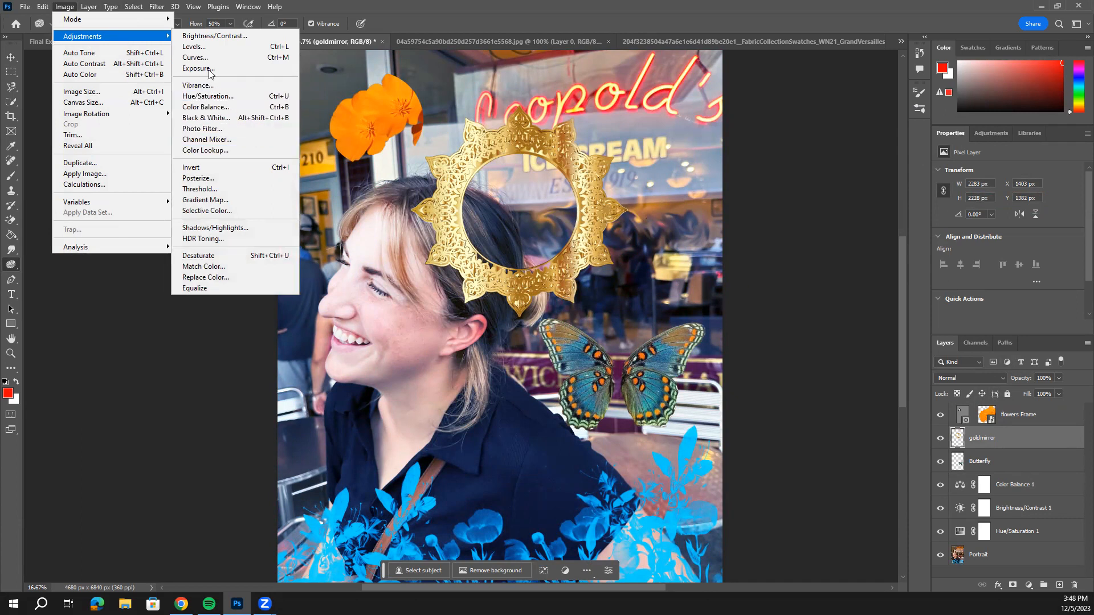
{"action": "left_click", "coordinate": [211, 97]}
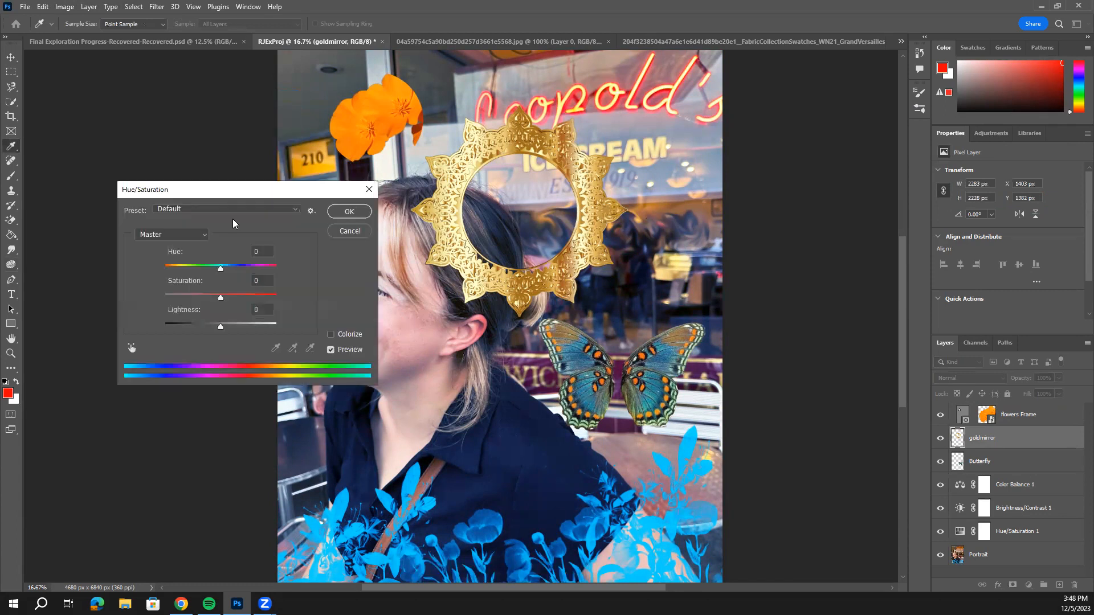
{"action": "mouse_move", "coordinate": [219, 271]}
{"action": "left_mouse_down"}
{"action": "mouse_move", "coordinate": [153, 270]}
{"action": "mouse_move", "coordinate": [253, 266]}
{"action": "mouse_move", "coordinate": [192, 267]}
{"action": "mouse_move", "coordinate": [206, 267]}
{"action": "left_mouse_up"}
{"action": "left_click", "coordinate": [350, 211]}
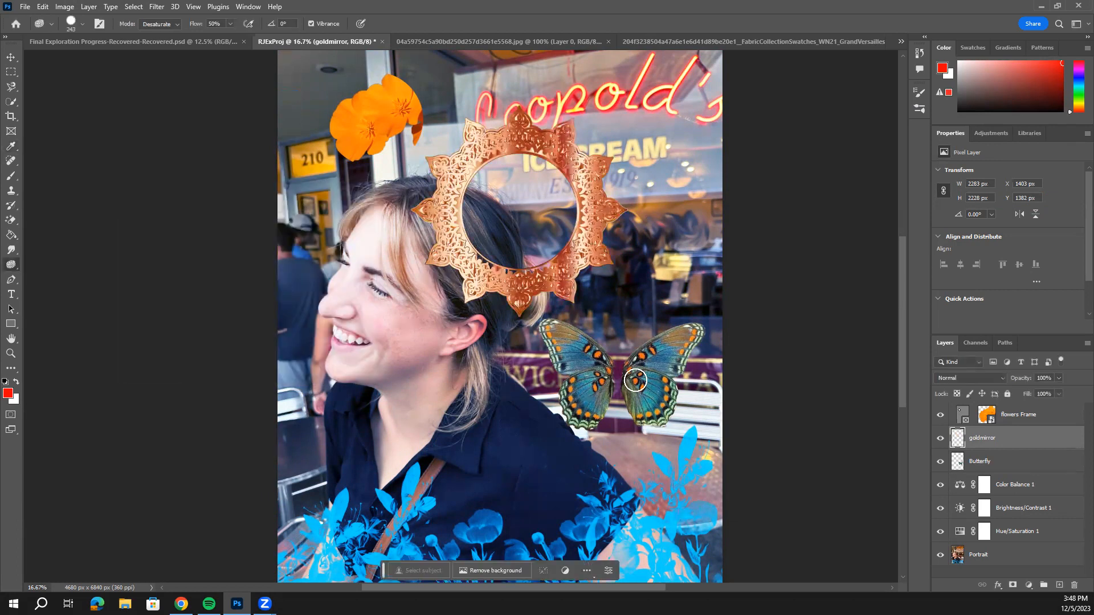
- Apply a direct Color Balance adjustment to the Butterfly layer's midtones with levels +100, -90 and +3
{"action": "left_click", "coordinate": [1018, 462]}
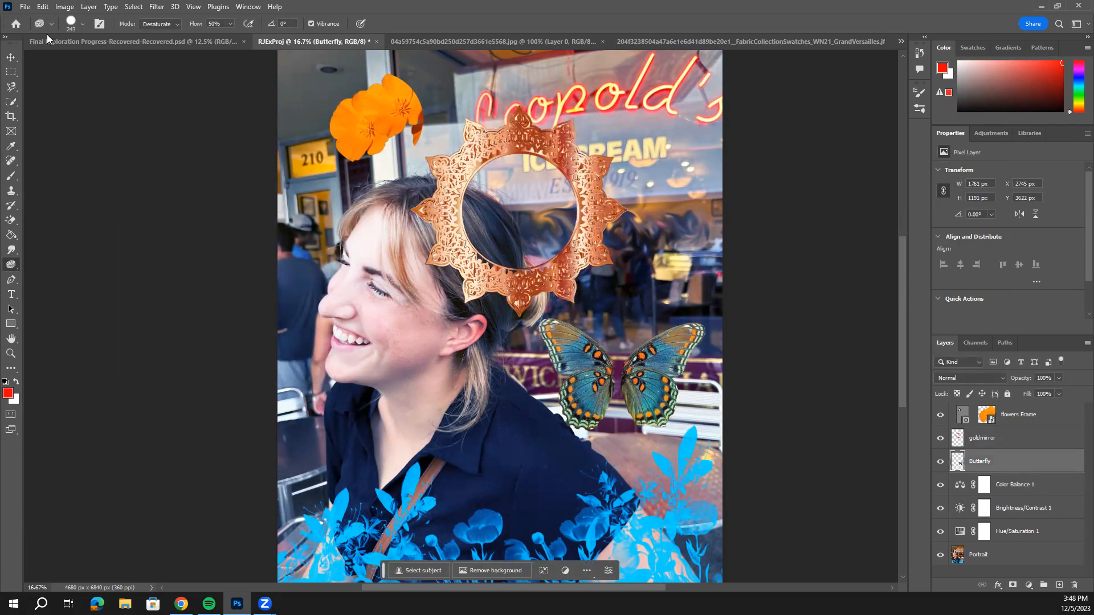
{"action": "left_click", "coordinate": [62, 7]}
{"action": "mouse_move", "coordinate": [85, 35]}
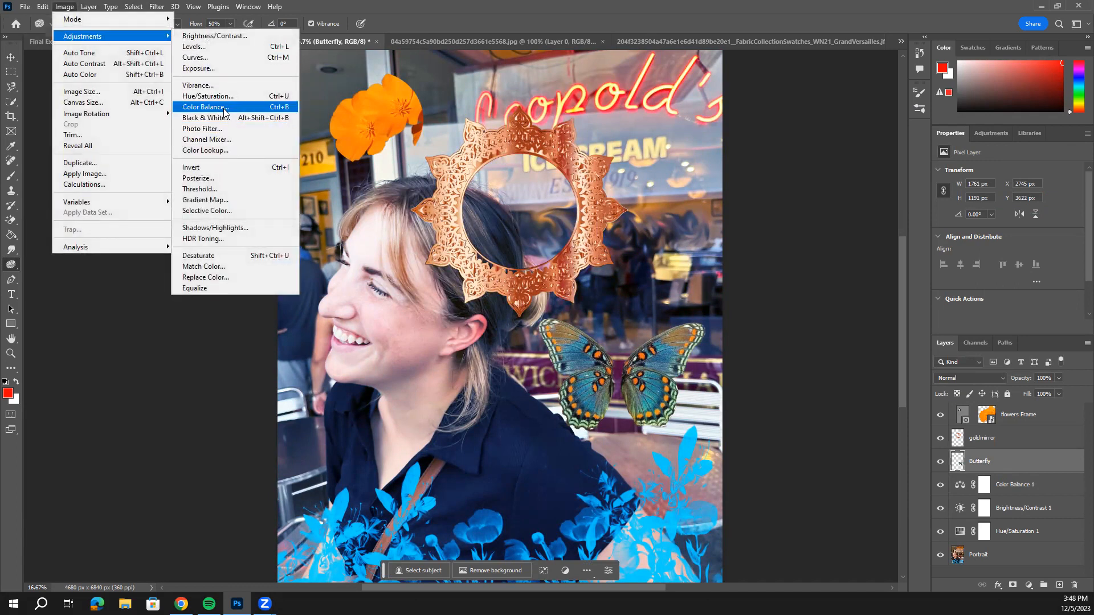
{"action": "left_click", "coordinate": [206, 107]}
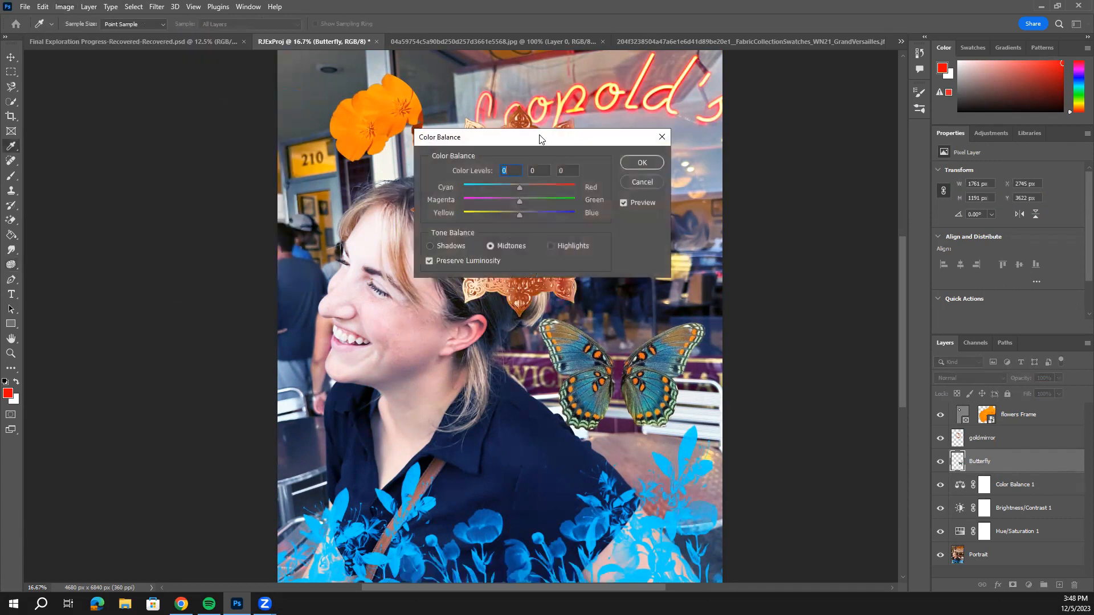
{"action": "left_click_drag", "start_coordinate": [531, 143], "coordinate": [282, 184]}
{"action": "left_click_drag", "start_coordinate": [270, 227], "coordinate": [331, 233]}
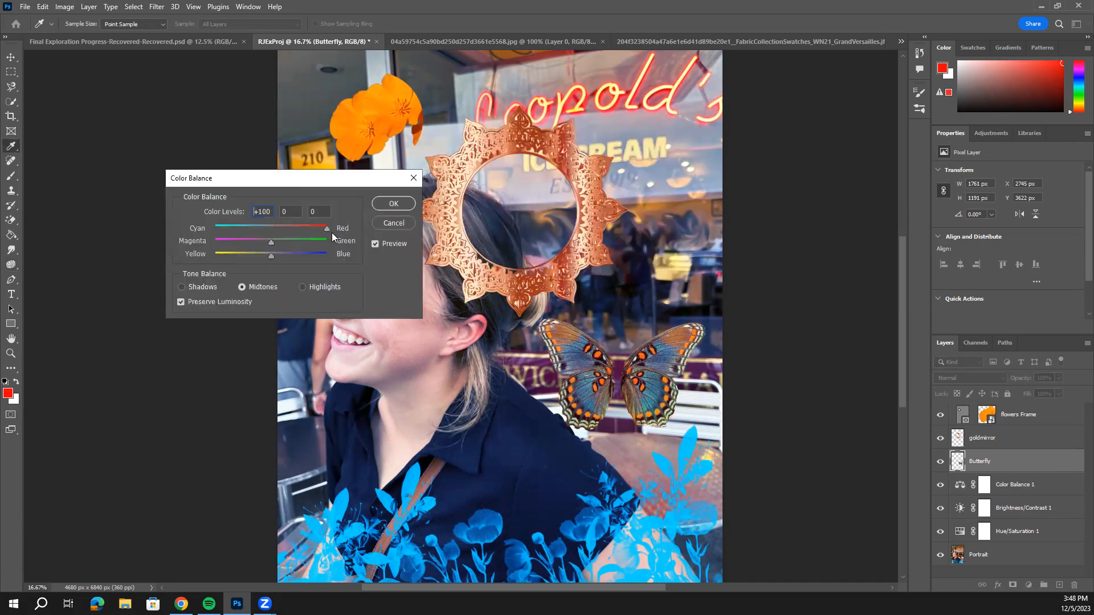
{"action": "left_click_drag", "start_coordinate": [219, 249], "coordinate": [273, 266]}
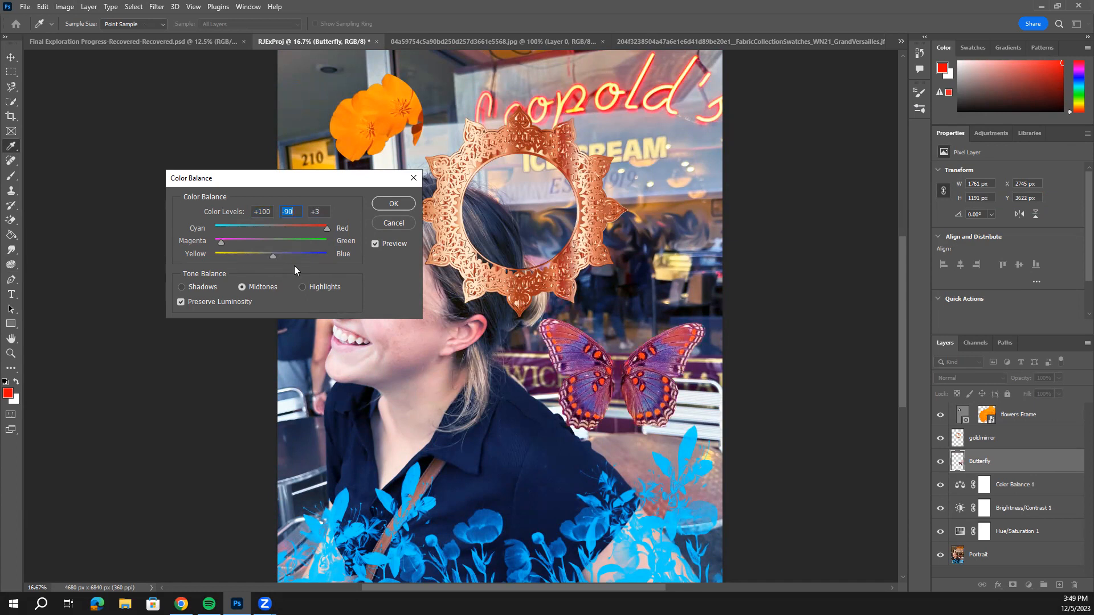
{"action": "left_click", "coordinate": [393, 204]}
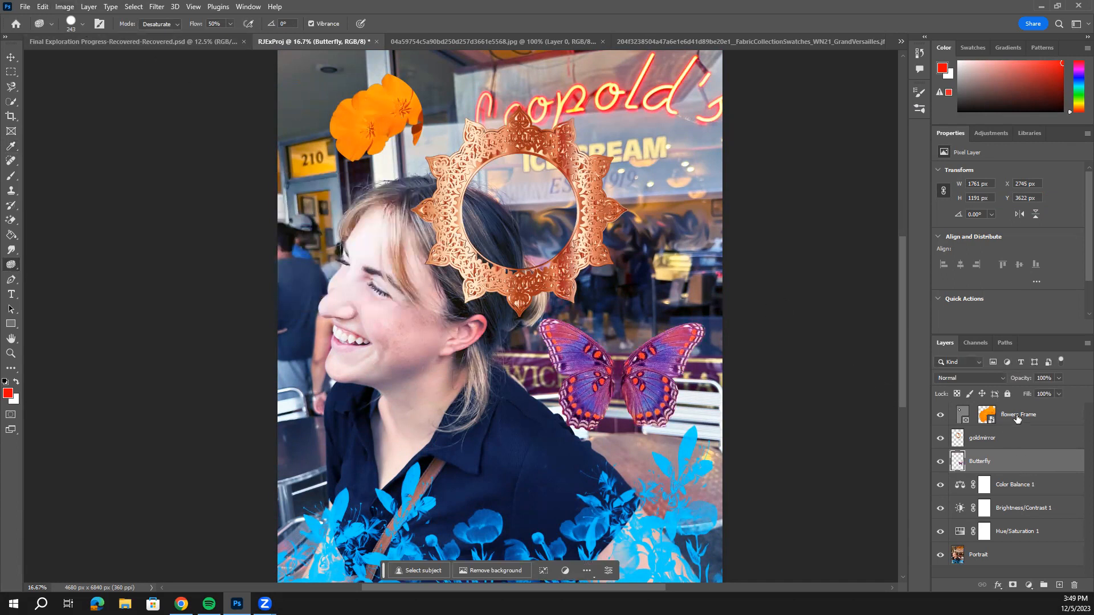
- Invert the colors of the orange flowers image inside the flowers Frame layer
{"action": "left_click", "coordinate": [986, 413]}
{"action": "left_click", "coordinate": [984, 411]}
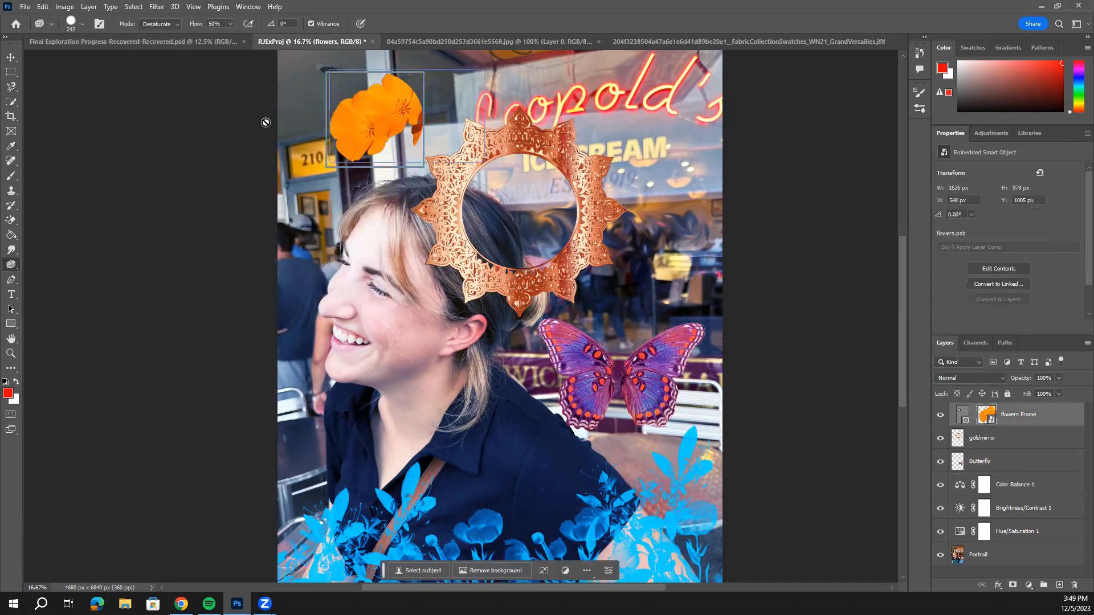
{"action": "left_click", "coordinate": [64, 6]}
{"action": "mouse_move", "coordinate": [81, 36]}
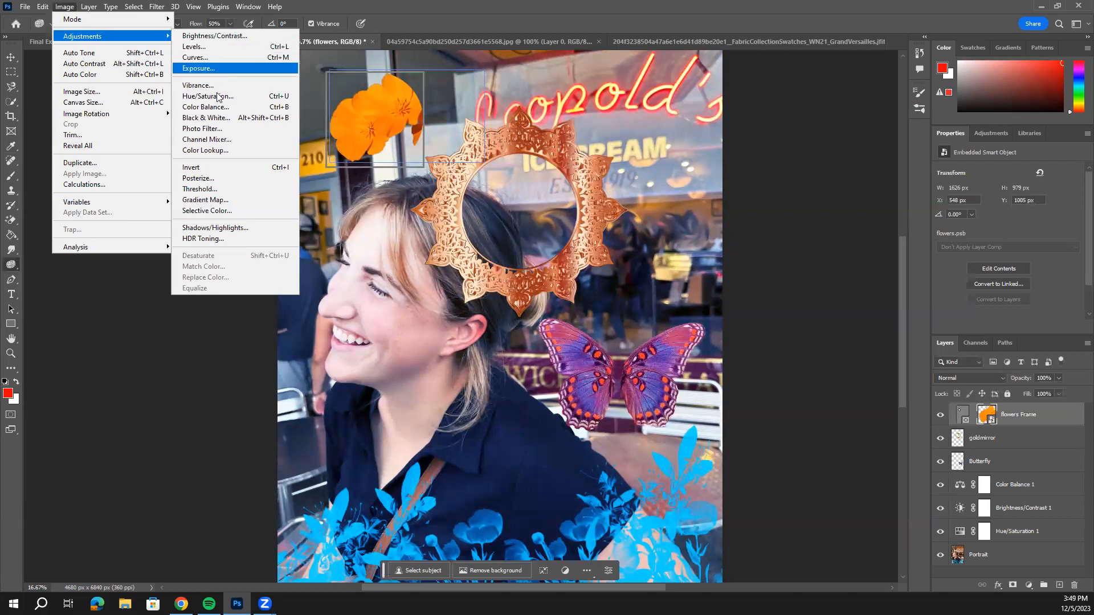
{"action": "left_click", "coordinate": [217, 166]}
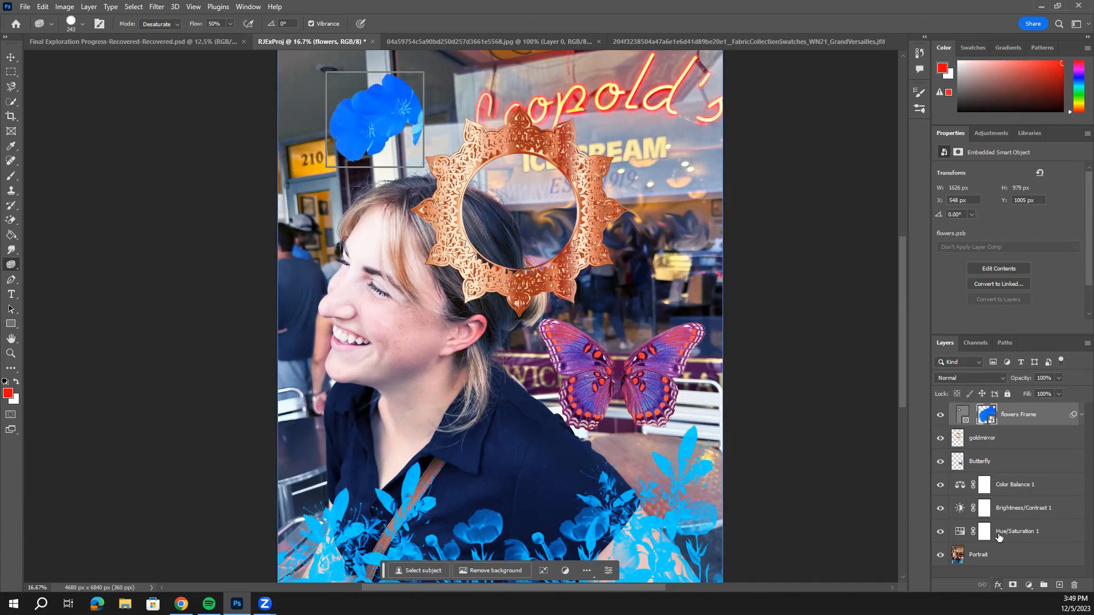
- Posterize the framed flowers image with 10 levels
{"action": "left_click", "coordinate": [68, 6]}
{"action": "mouse_move", "coordinate": [93, 42]}
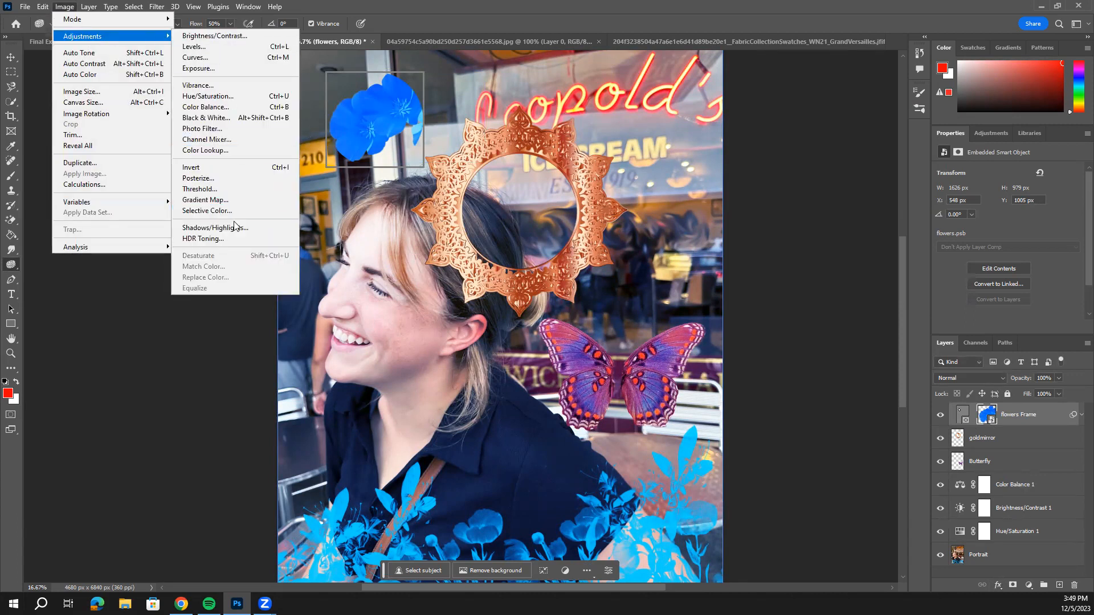
{"action": "left_click", "coordinate": [226, 180]}
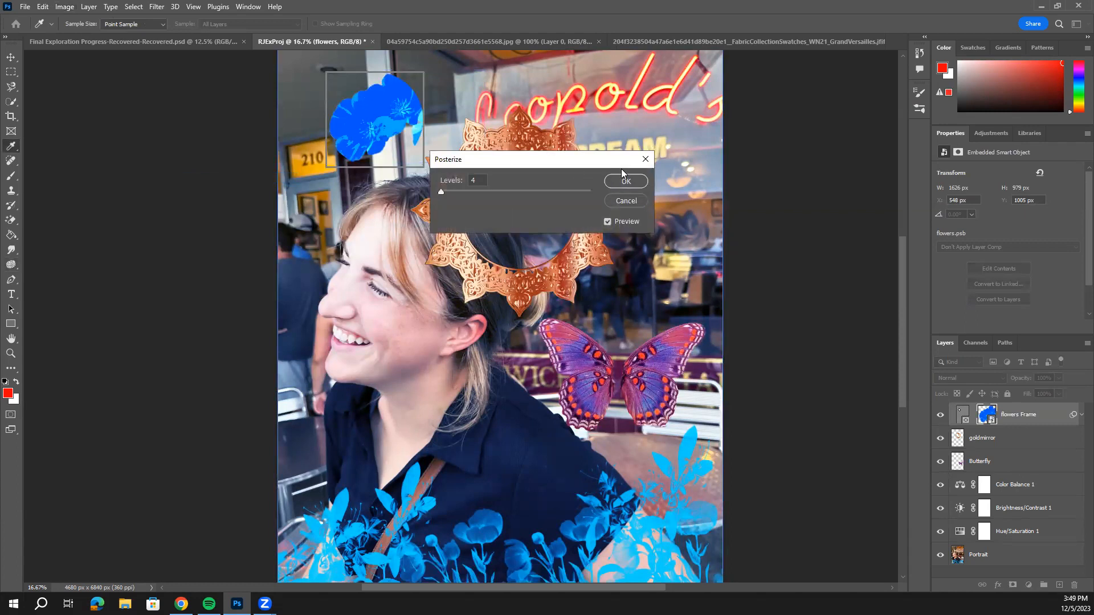
{"action": "left_click_drag", "start_coordinate": [439, 191], "coordinate": [462, 191]}
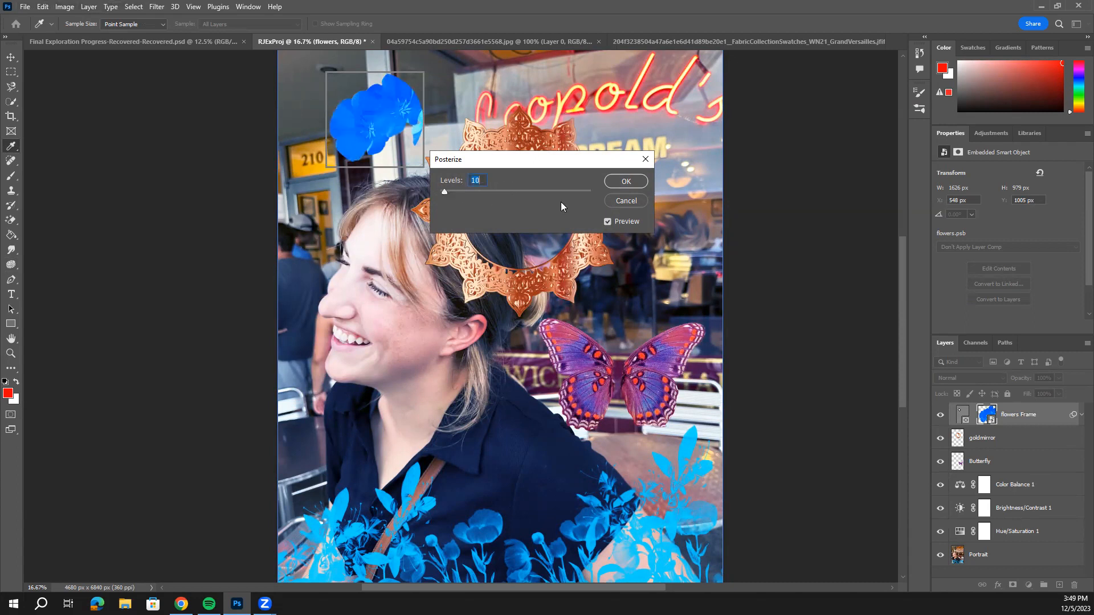
{"action": "left_click", "coordinate": [627, 182]}
{"action": "key", "text": "o"}
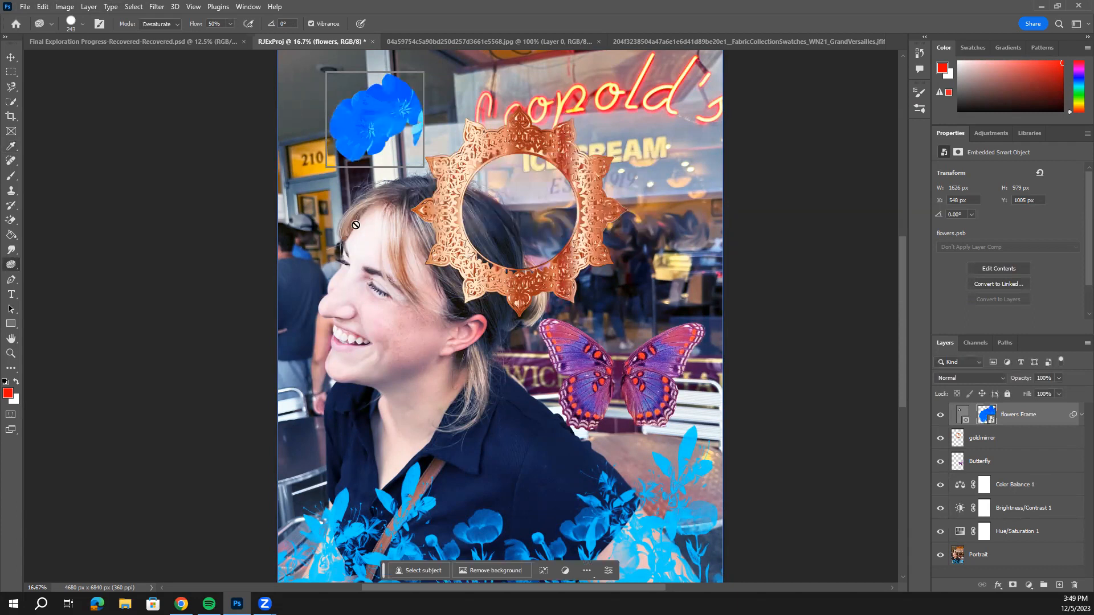
- Activate the Move tool, look over the whole collage and compare it with the Final Exploration Progress document
{"action": "scroll", "coordinate": [484, 242], "scroll_direction": "down", "scroll_amount": 5}
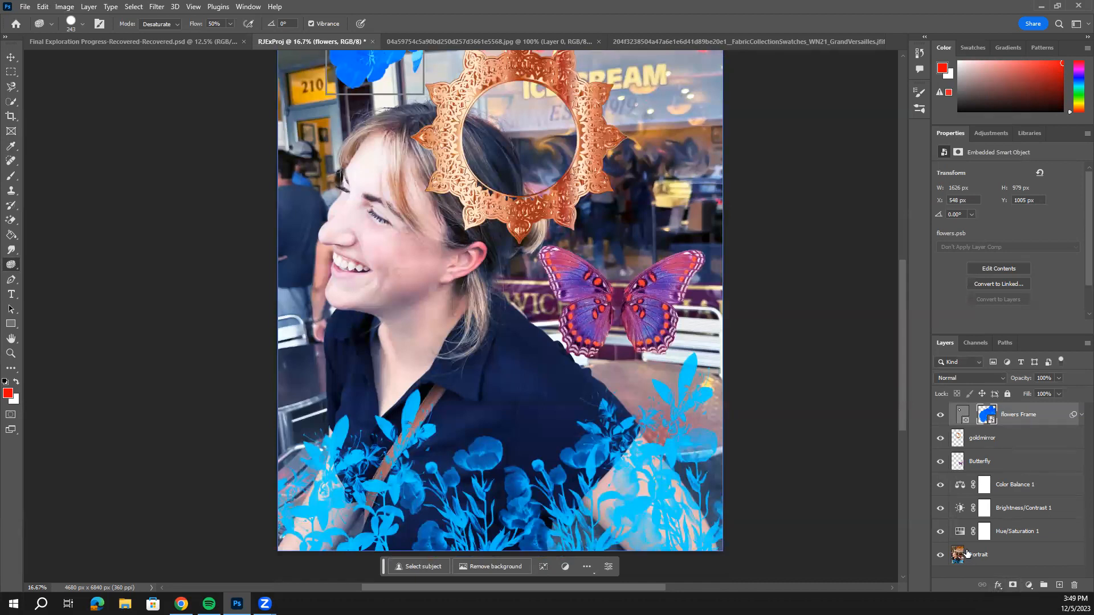
{"action": "scroll", "coordinate": [428, 385], "scroll_direction": "up", "scroll_amount": 1}
{"action": "left_click", "coordinate": [11, 57]}
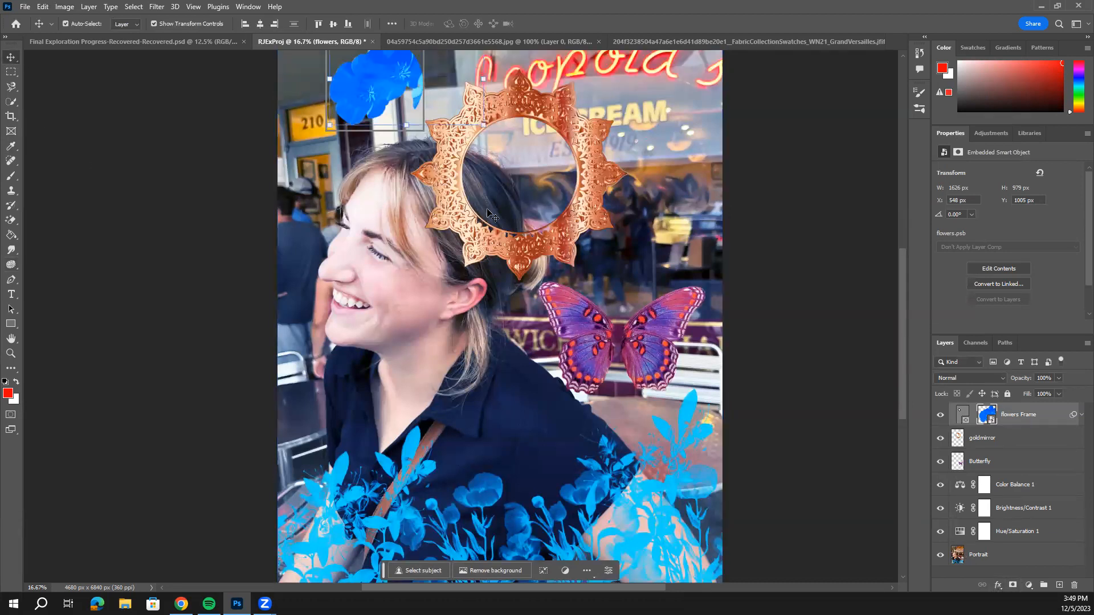
{"action": "scroll", "coordinate": [565, 302], "scroll_direction": "up", "scroll_amount": 2}
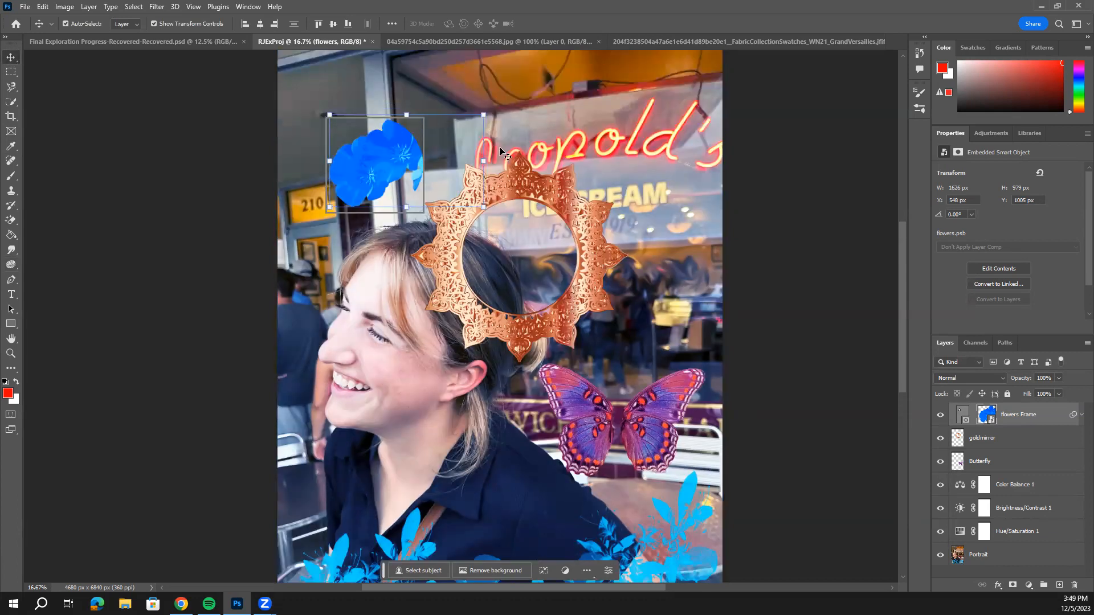
{"action": "scroll", "coordinate": [559, 242], "scroll_direction": "down", "scroll_amount": 2}
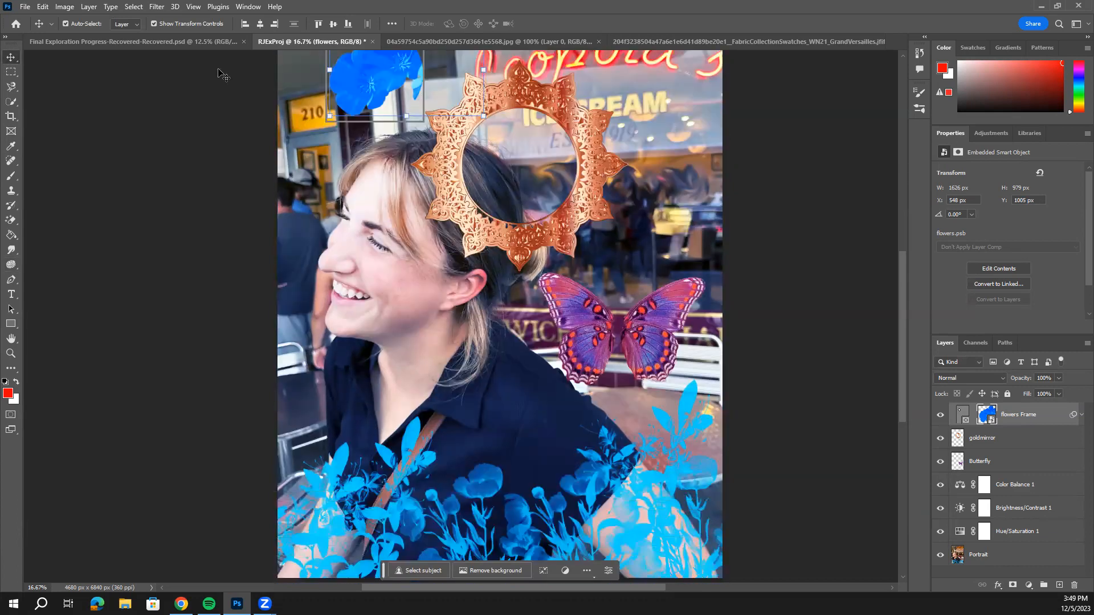
{"action": "left_click", "coordinate": [196, 42]}
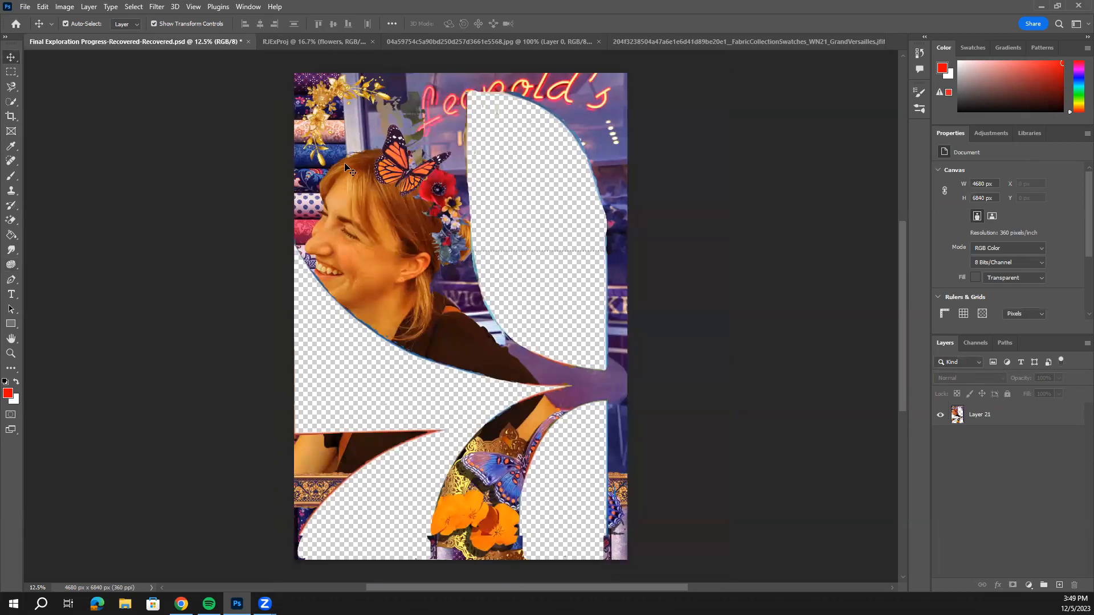
{"action": "left_click", "coordinate": [313, 45]}
{"action": "scroll", "coordinate": [459, 234], "scroll_direction": "down", "scroll_amount": 1}
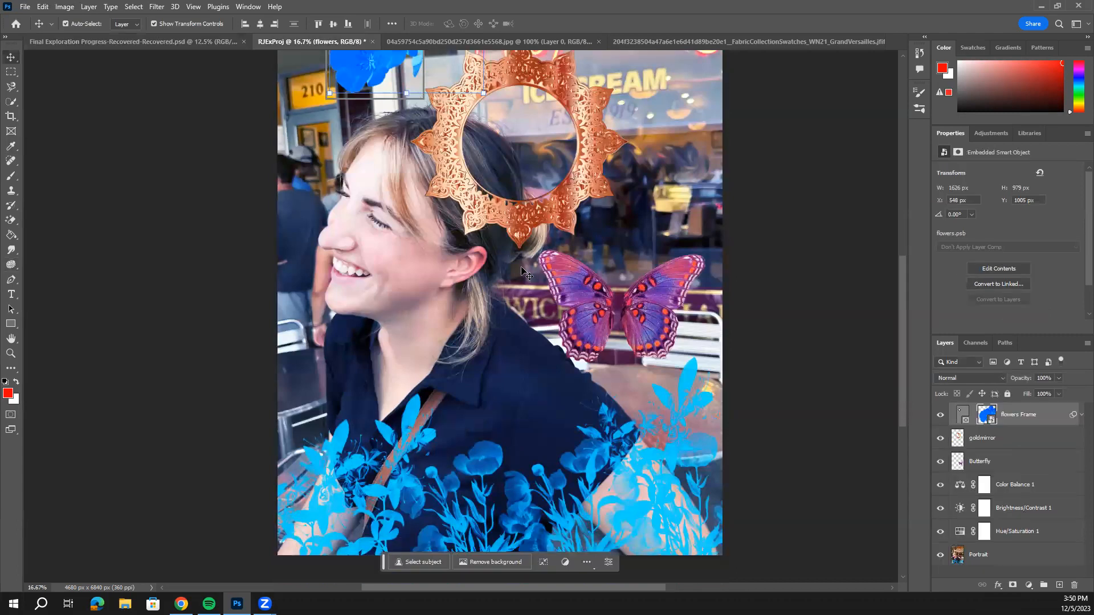
{"action": "scroll", "coordinate": [484, 182], "scroll_direction": "up", "scroll_amount": 2}
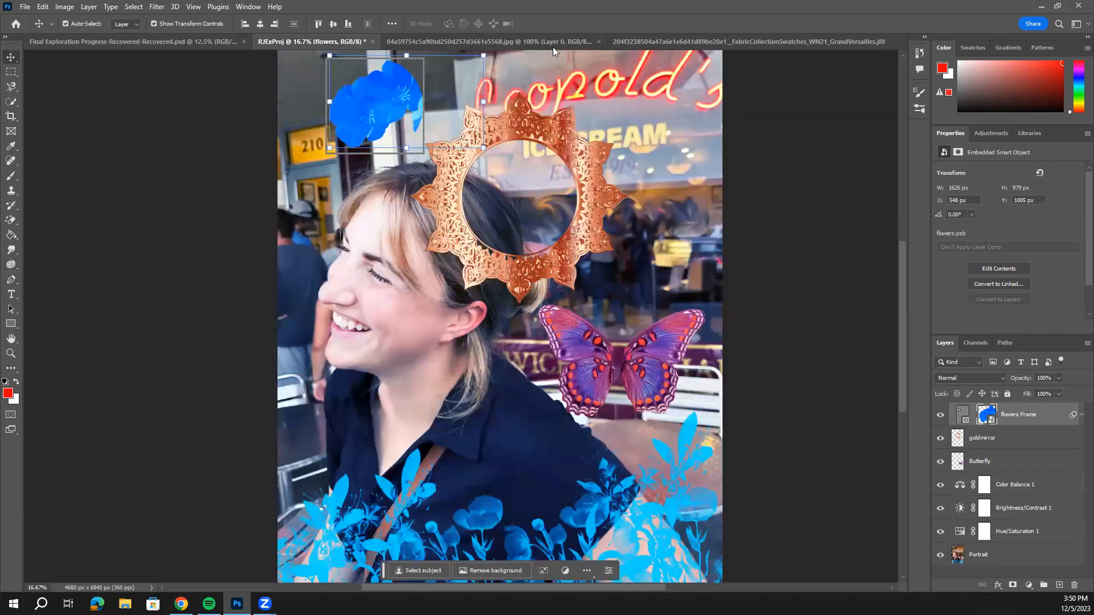